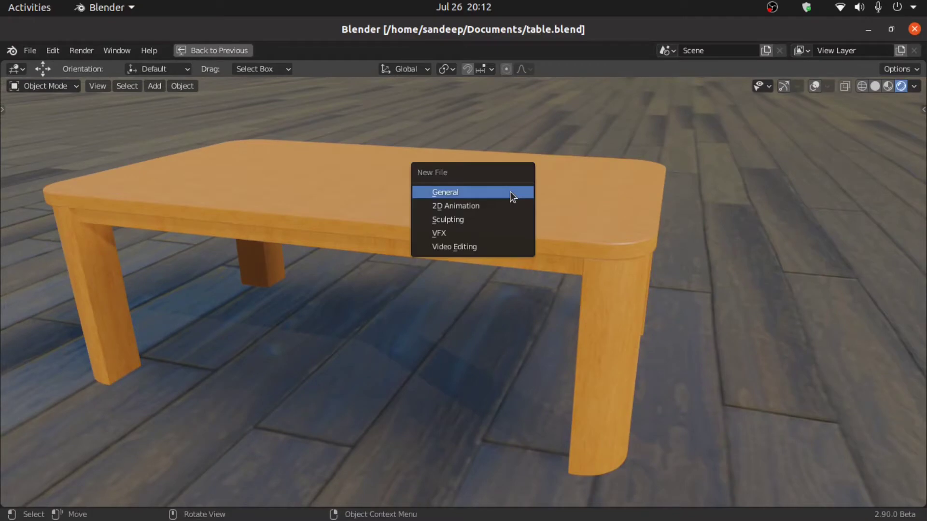
# Create a new General file and delete the default camera, cube and light
pyautogui.click(510, 192)
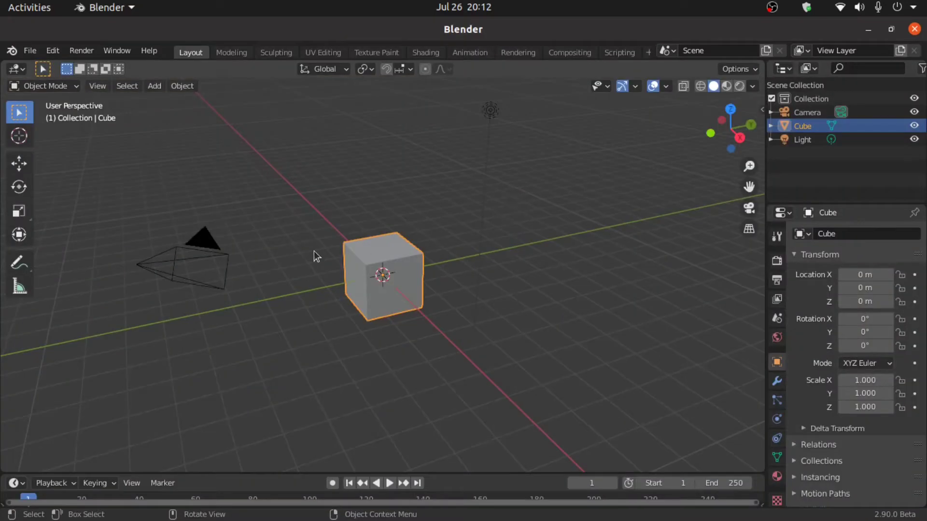
pyautogui.press('a')
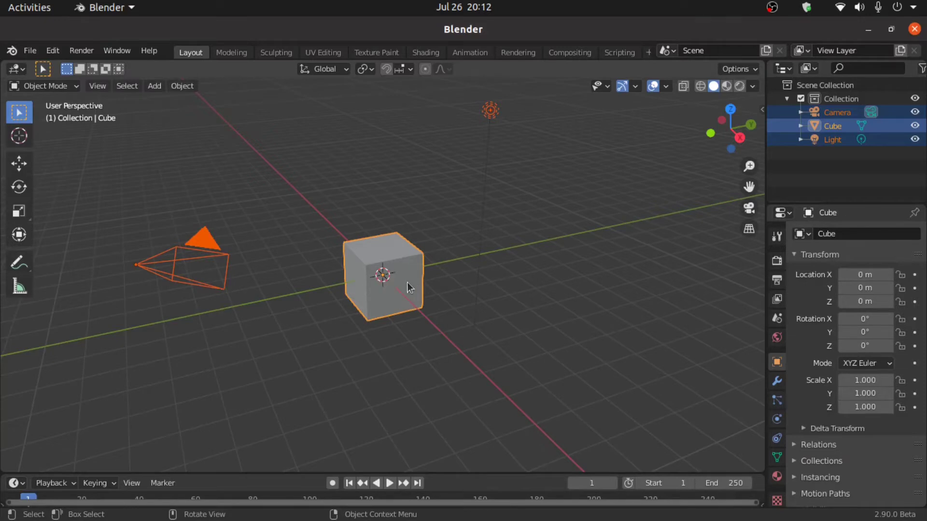
pyautogui.press('Delete')
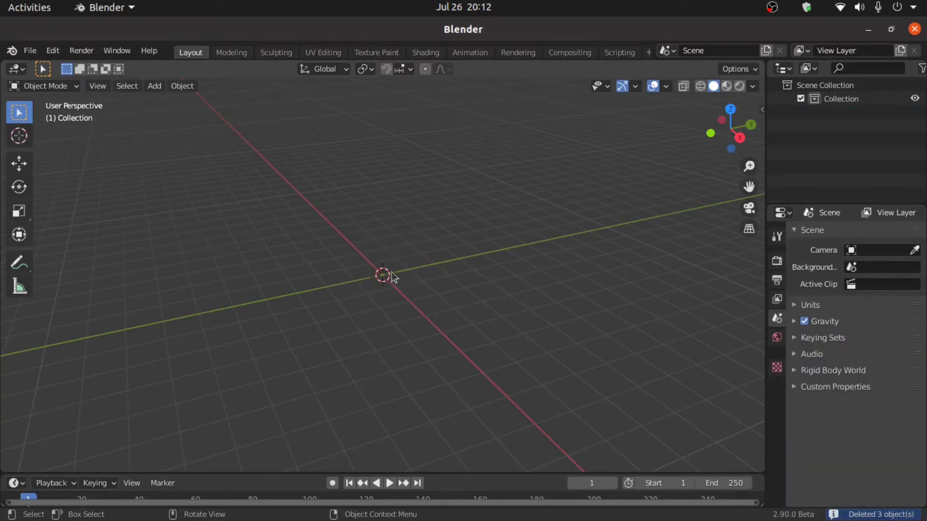
# Add a plane mesh at the world origin
pyautogui.hotkey('shift', 'a')
pyautogui.moveTo(286, 213)
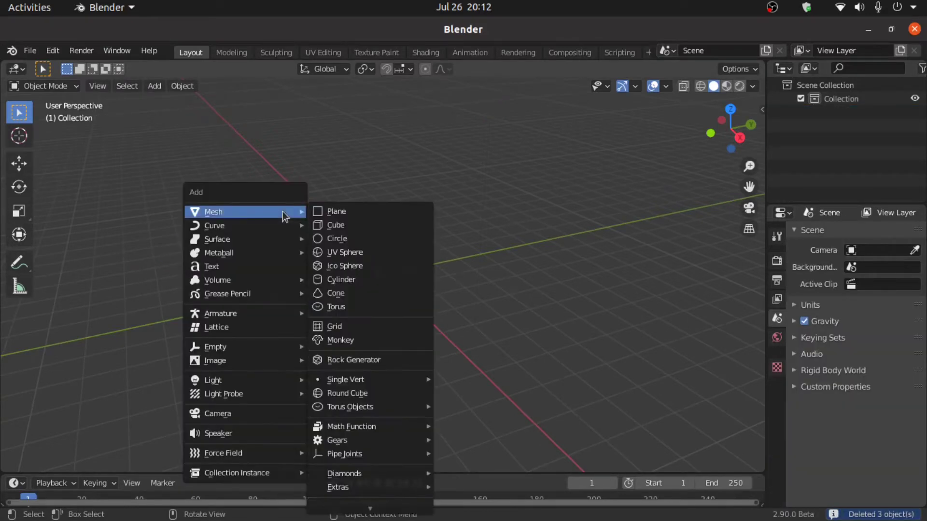
pyautogui.click(338, 213)
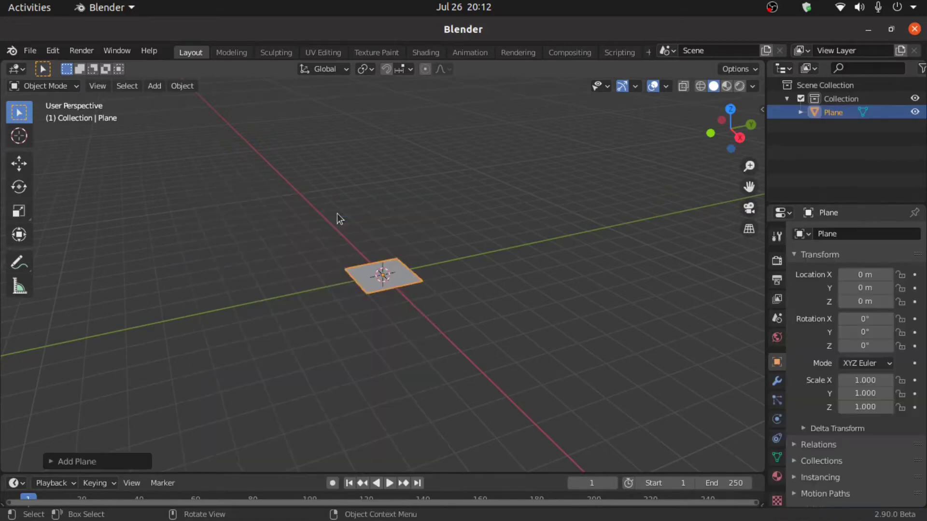
# In Edit Mode, bevel only the plane's corner vertex at negative X and negative Y, about 1.17 m wide
pyautogui.press('KP_7')
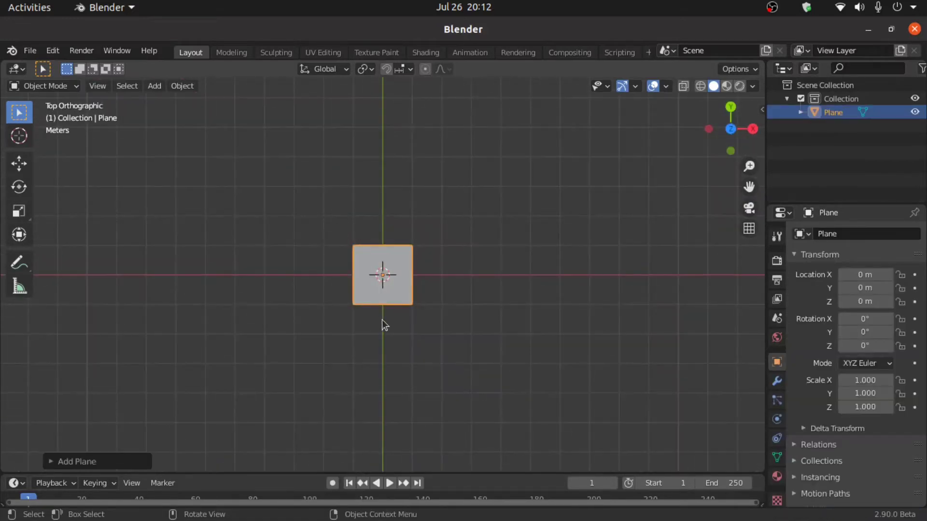
pyautogui.scroll(7, 381, 319)
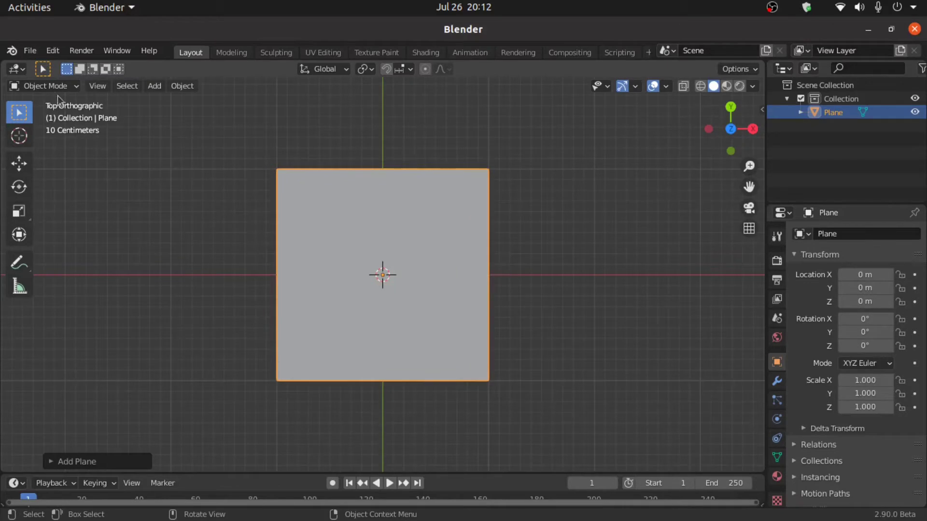
pyautogui.click(44, 86)
pyautogui.click(50, 112)
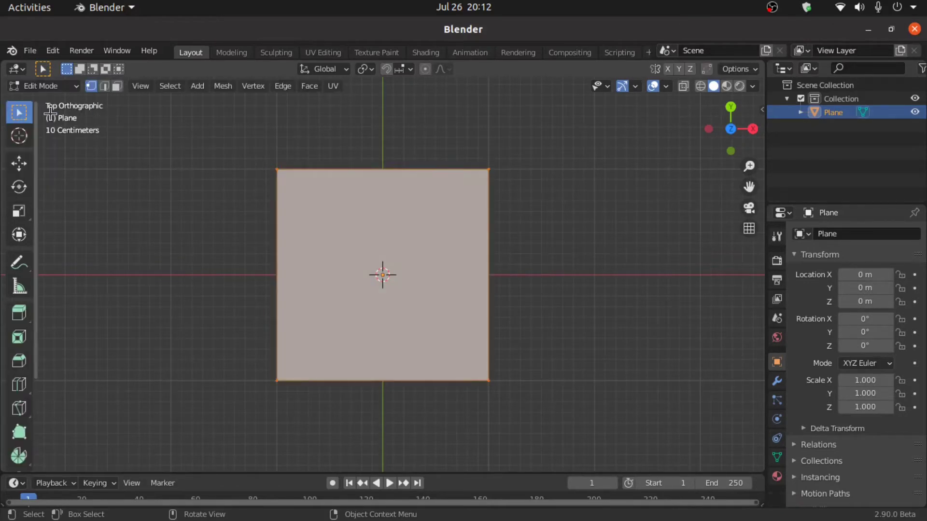
pyautogui.click(144, 207)
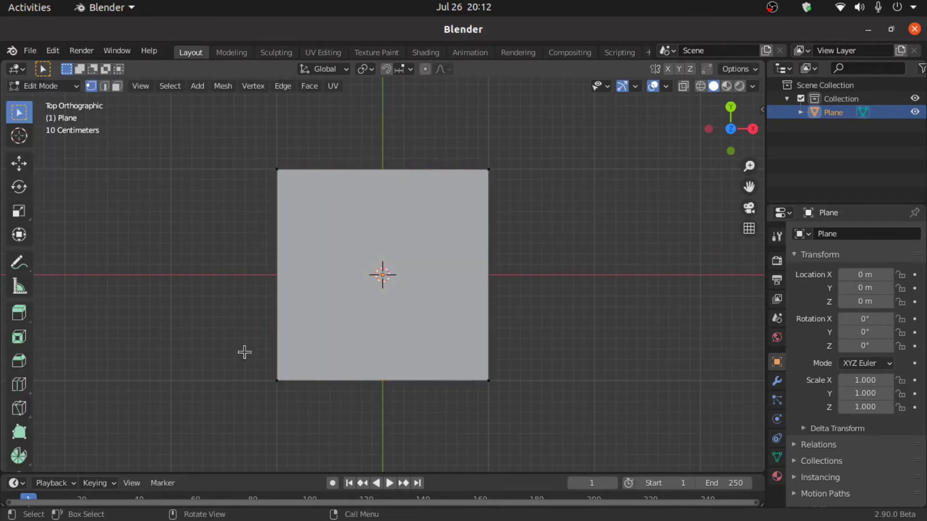
pyautogui.click(272, 383)
pyautogui.click(252, 92)
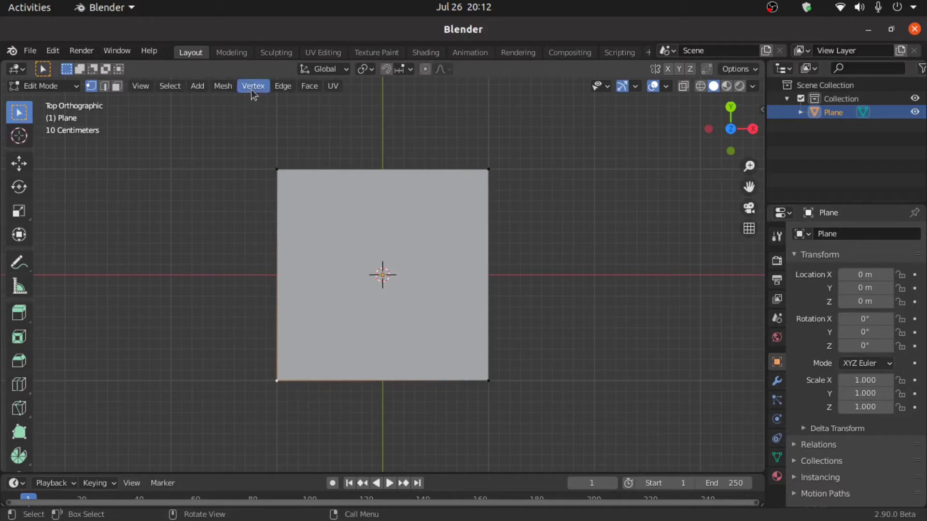
pyautogui.click(252, 92)
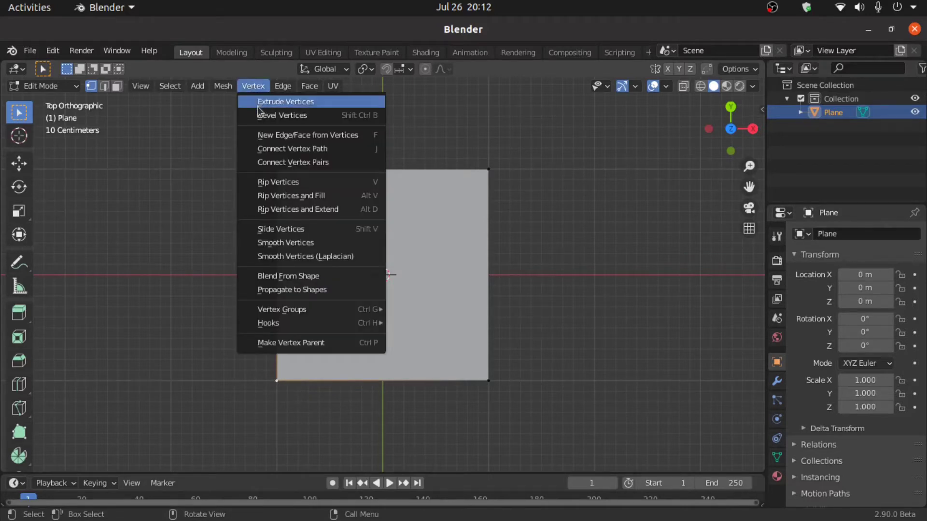
pyautogui.click(276, 119)
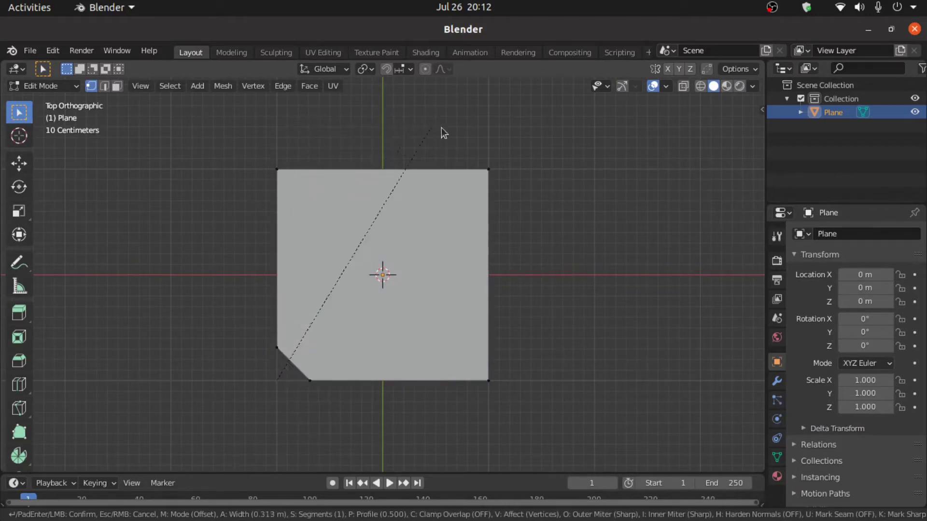
pyautogui.click(562, 120)
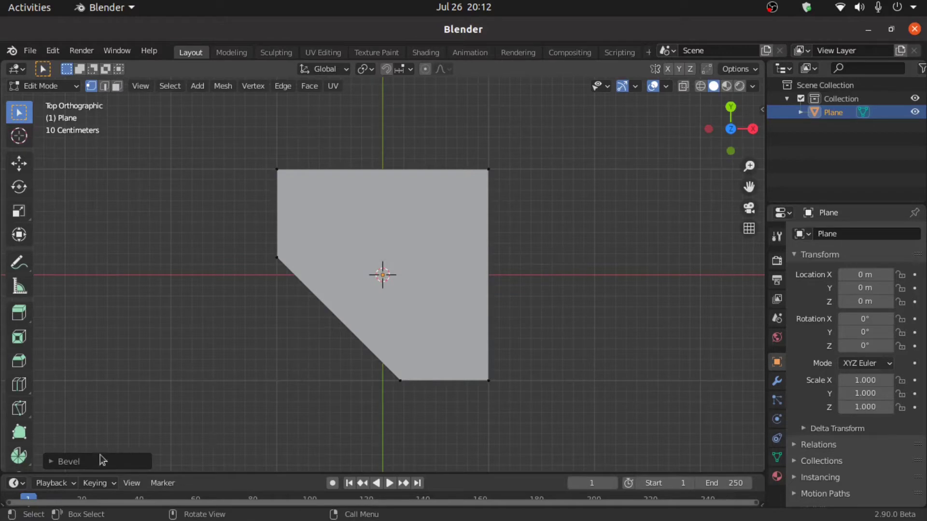
# Round the bevelled corner with 12 segments and widen the bevel to 1.77 m
pyautogui.click(50, 462)
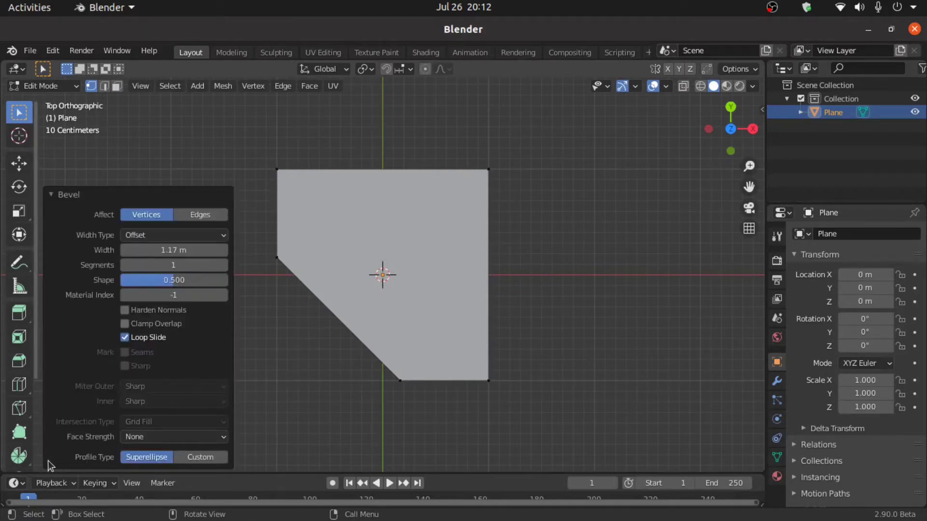
pyautogui.click(152, 265)
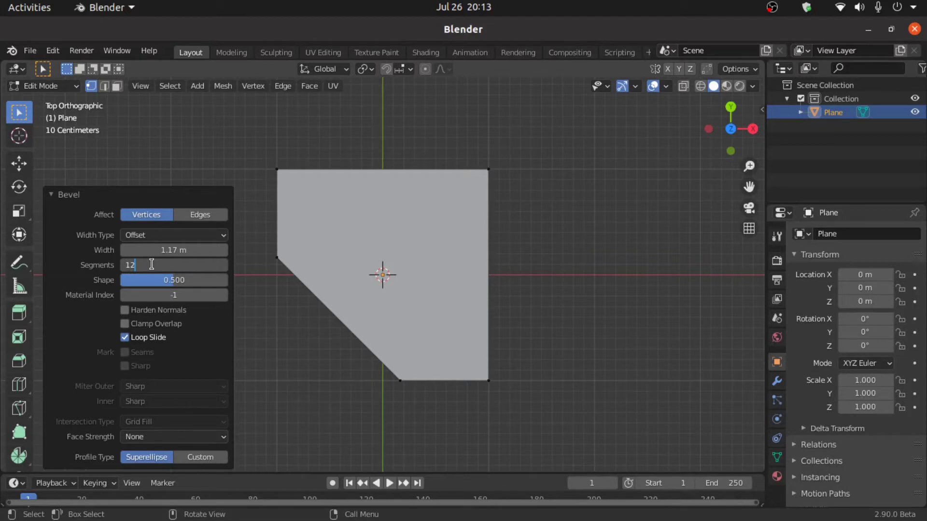
pyautogui.write('12')
pyautogui.press('Return')
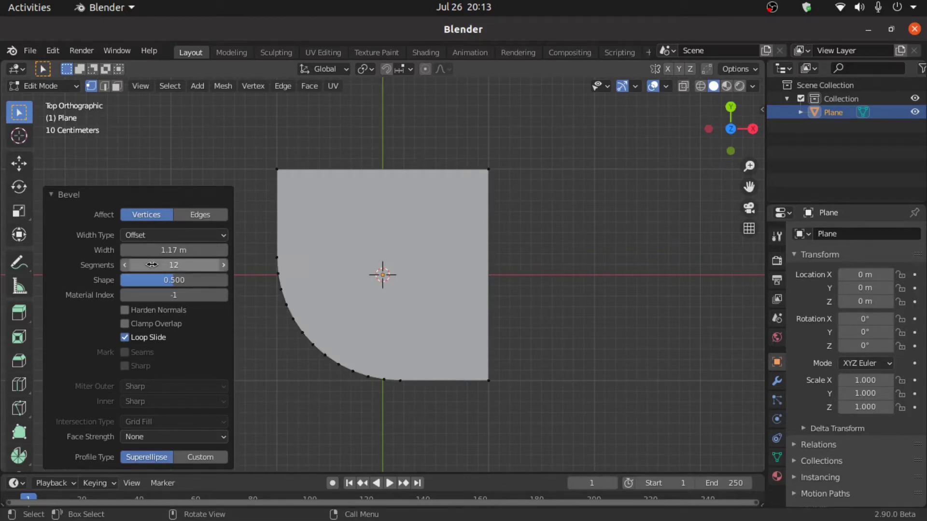
pyautogui.moveTo(151, 249); pyautogui.dragTo(203, 250)
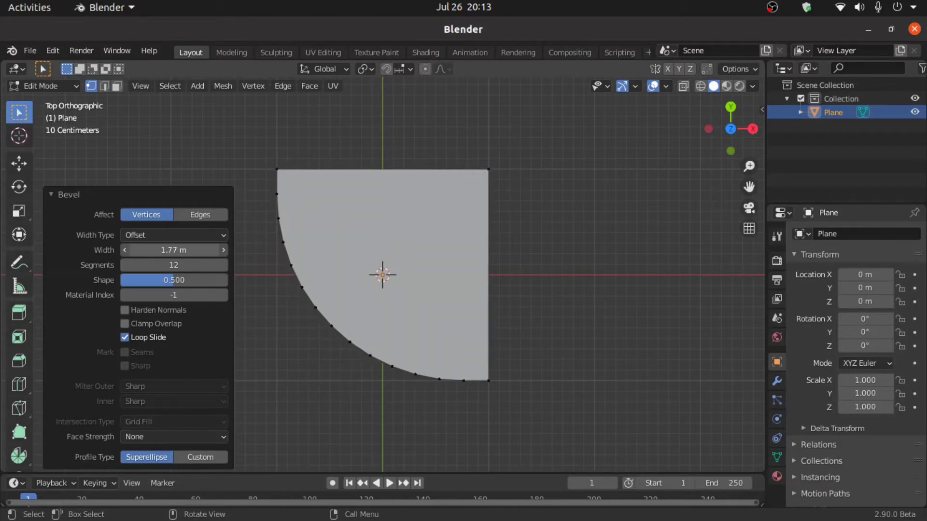
# Extrude the whole rounded profile straight down along Z to form a tall table leg
pyautogui.moveTo(523, 312); pyautogui.dragTo(381, 254, button='middle')
pyautogui.press('a')
pyautogui.press('e')
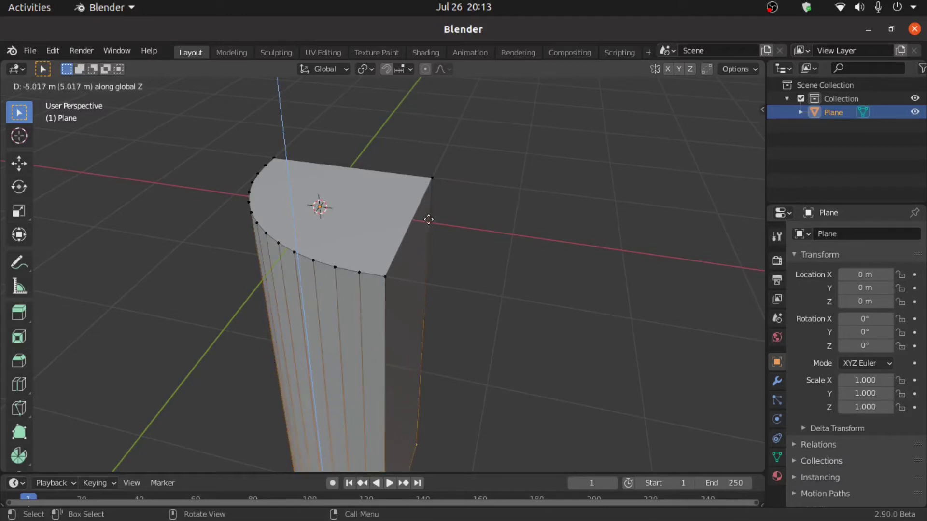
pyautogui.click(430, 246)
pyautogui.press('KP_1')
pyautogui.scroll(-5, 435, 258)
pyautogui.keyDown('shift'); pyautogui.moveTo(434, 259); pyautogui.dragTo(415, 159, button='middle'); pyautogui.keyUp('shift')
pyautogui.click(435, 260)
# Add a horizontal loop cut around the leg and slide it towards the upper end, with a factor of about 0.7
pyautogui.moveTo(444, 270); pyautogui.dragTo(356, 272, button='middle')
pyautogui.press('KP_1')
pyautogui.hotkey('ctrl', 'r')
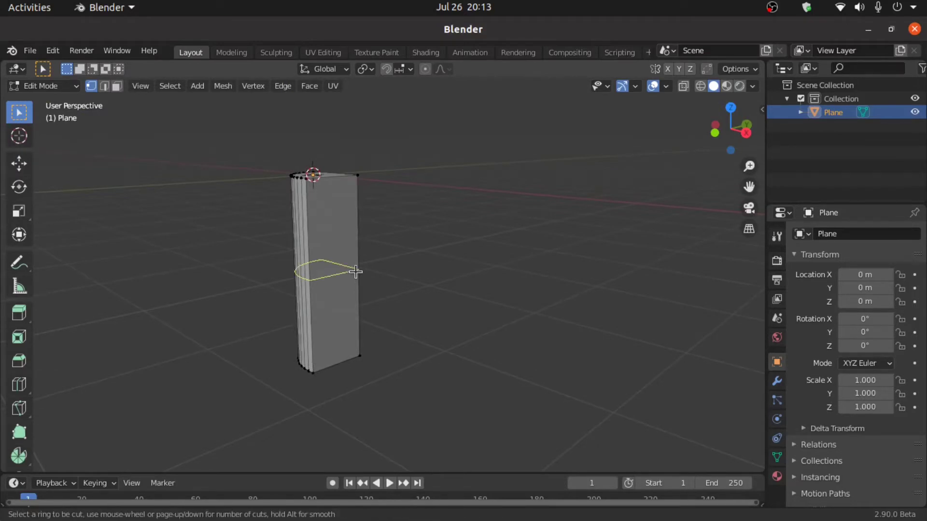
pyautogui.click(355, 271)
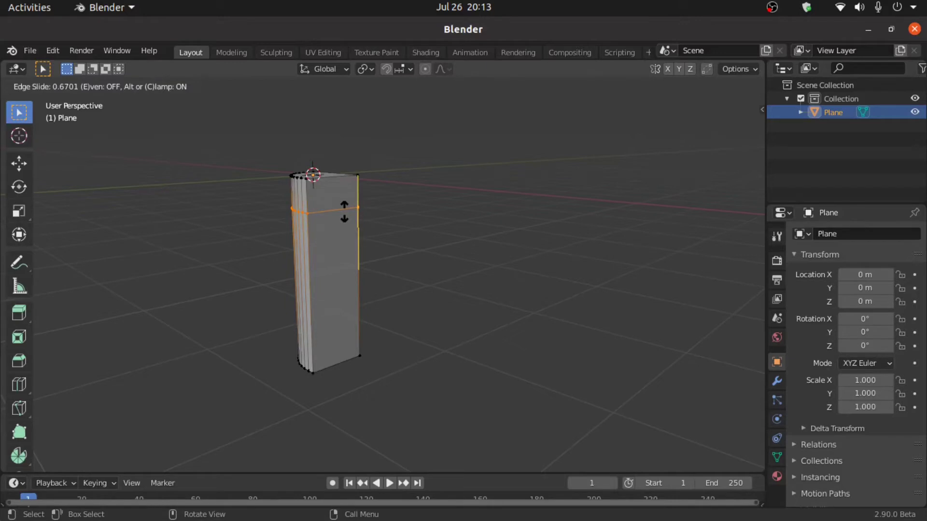
pyautogui.click(343, 208)
pyautogui.click(343, 208)
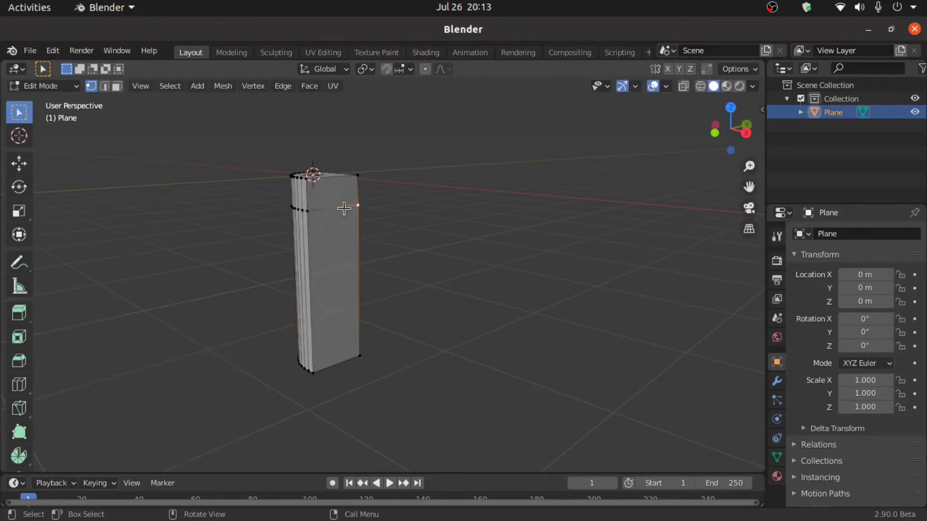
# Add six evenly spaced vertical loop cuts, without sliding them, to the leg's flat side facing positive X
pyautogui.moveTo(457, 250); pyautogui.dragTo(359, 284, button='middle')
pyautogui.scroll(3, 368, 221)
pyautogui.hotkey('ctrl', 'r')
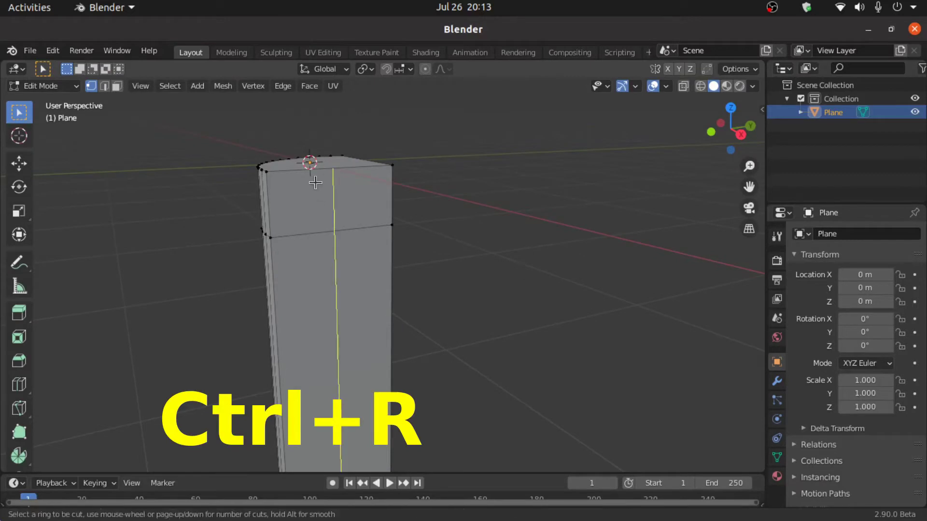
pyautogui.scroll(2, 316, 184)
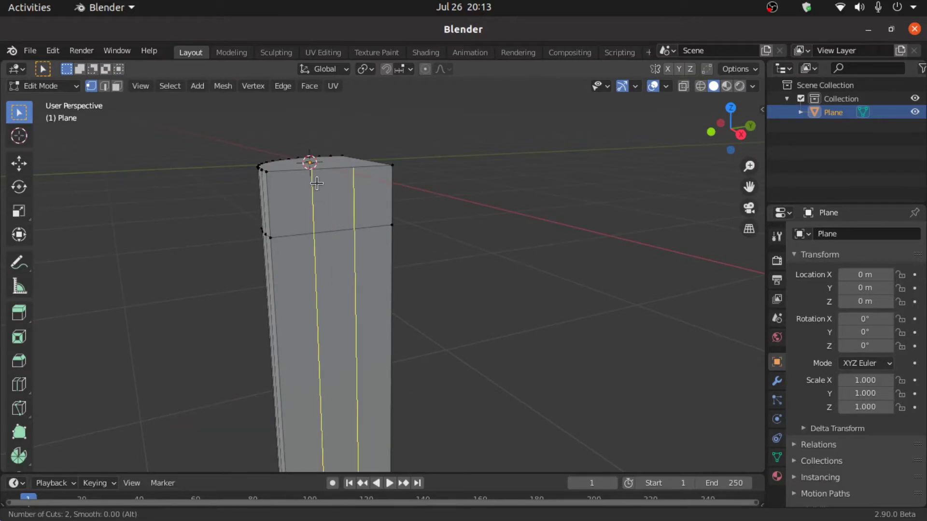
pyautogui.press('6')
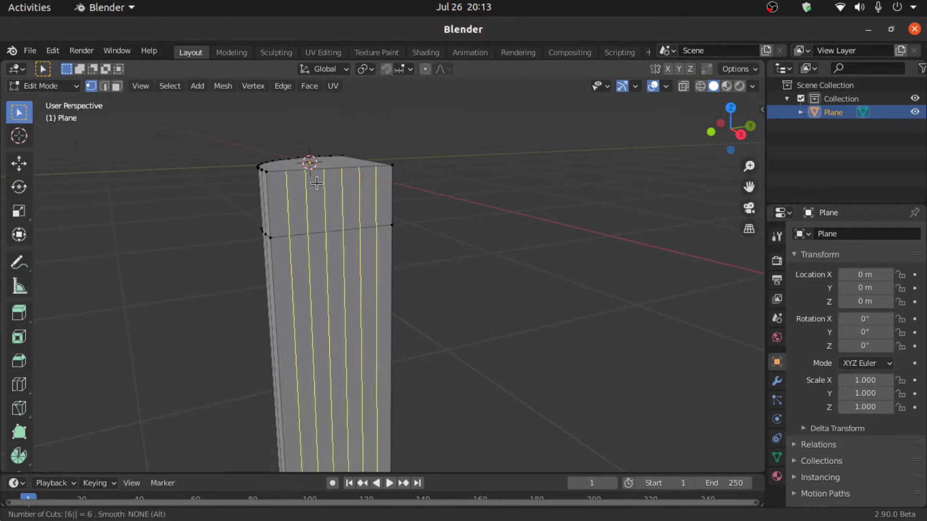
pyautogui.click(317, 183)
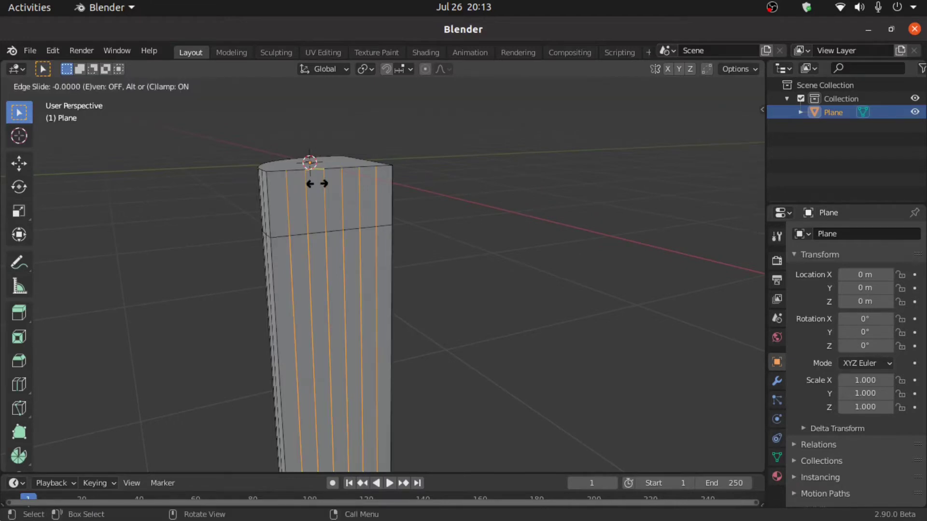
pyautogui.click(316, 183)
# Add six evenly spaced vertical loop cuts to the leg's other flat side, facing positive Y
pyautogui.moveTo(396, 196); pyautogui.dragTo(291, 207, button='middle')
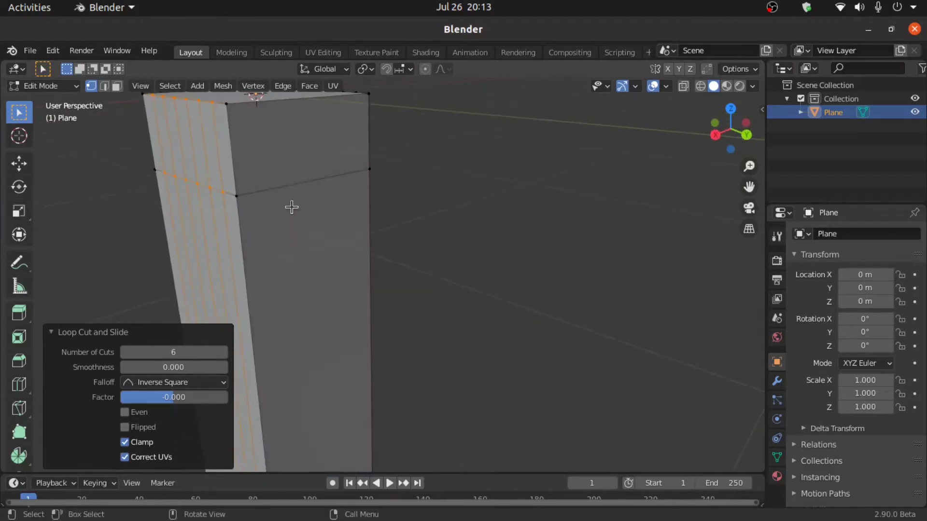
pyautogui.hotkey('ctrl', 'r')
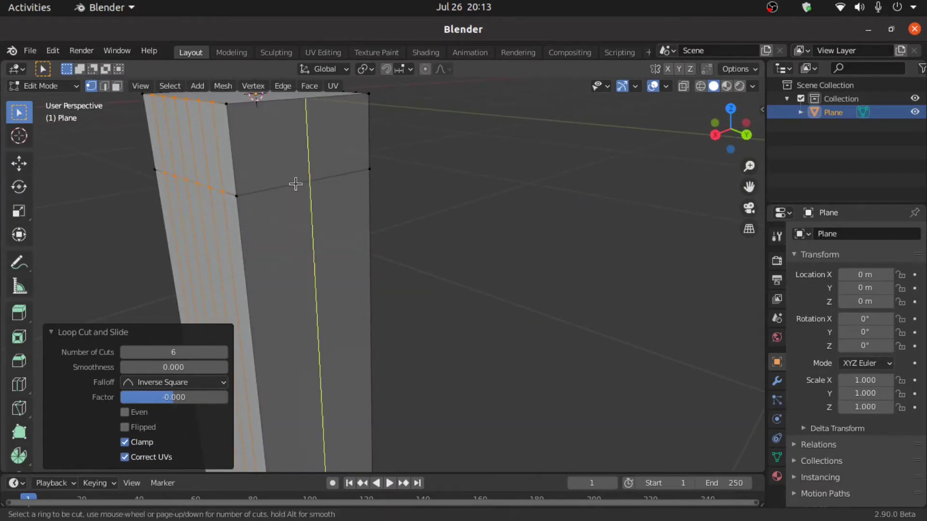
pyautogui.press('6')
pyautogui.press('Return')
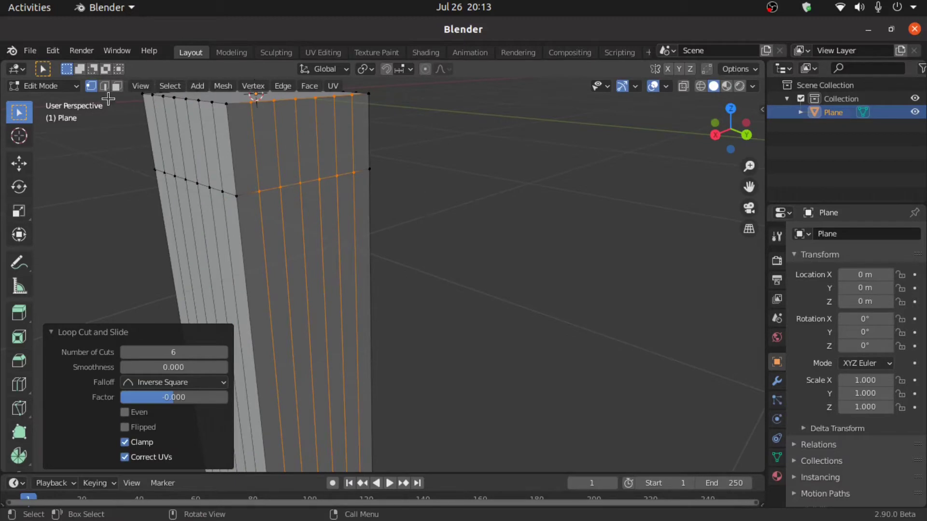
# Dissolve the four middle vertical edges, above and below the horizontal cut, on both flat sides of the leg
pyautogui.click(104, 86)
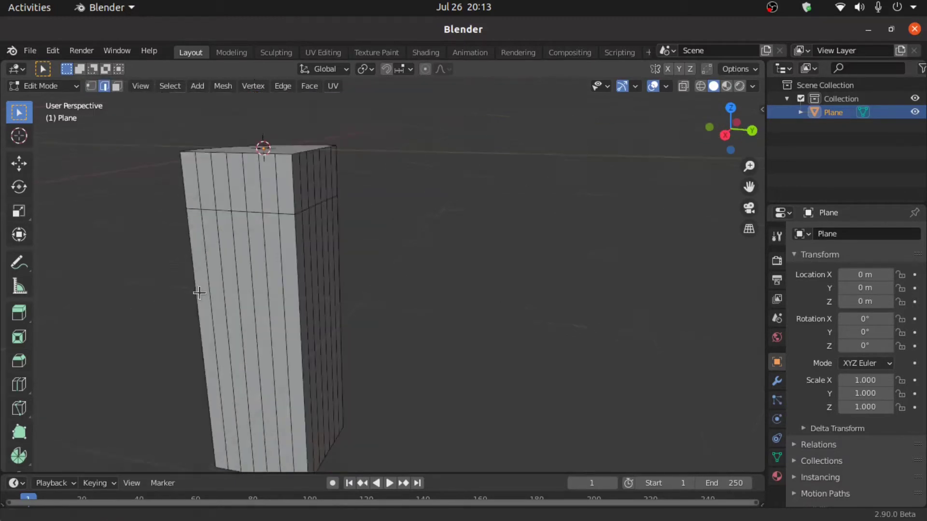
pyautogui.keyDown('shift'); pyautogui.moveTo(201, 292); pyautogui.dragTo(245, 260, button='middle'); pyautogui.keyUp('shift')
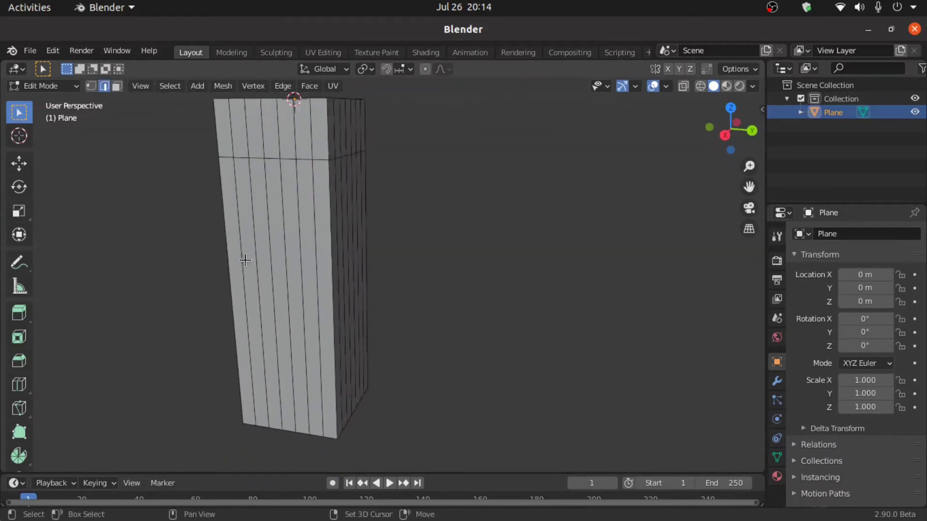
pyautogui.scroll(3, 245, 260)
pyautogui.moveTo(189, 203); pyautogui.dragTo(265, 234)
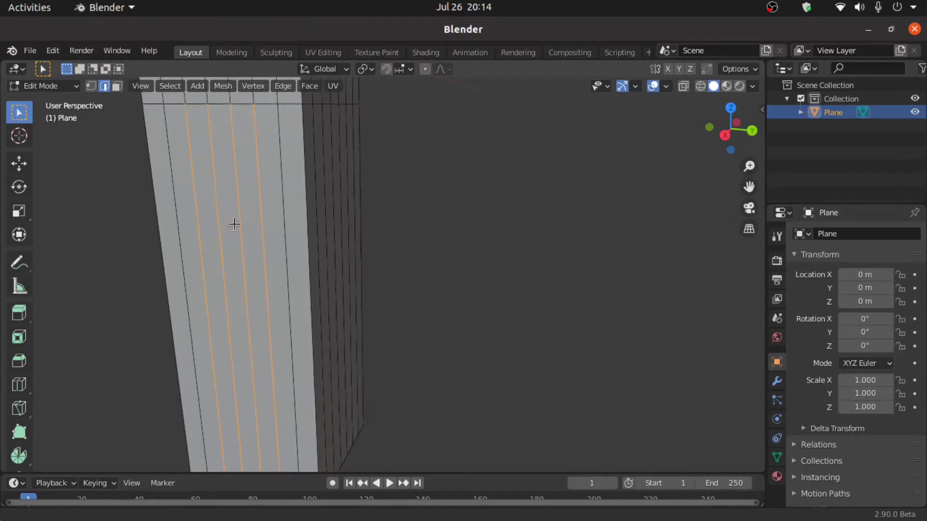
pyautogui.keyDown('shift'); pyautogui.moveTo(234, 221); pyautogui.dragTo(239, 341, button='middle'); pyautogui.keyUp('shift')
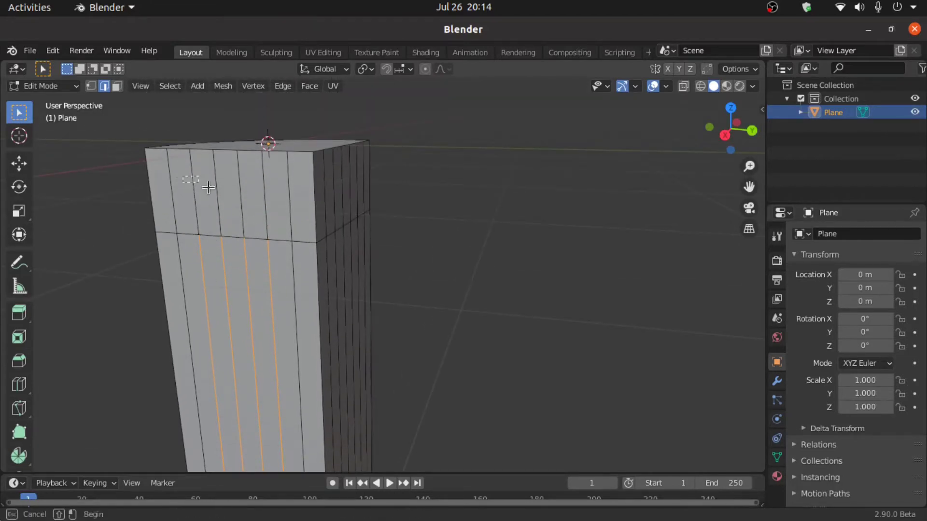
pyautogui.keyDown('shift'); pyautogui.moveTo(186, 186); pyautogui.dragTo(284, 217); pyautogui.keyUp('shift')
pyautogui.moveTo(283, 216); pyautogui.dragTo(255, 152, button='middle')
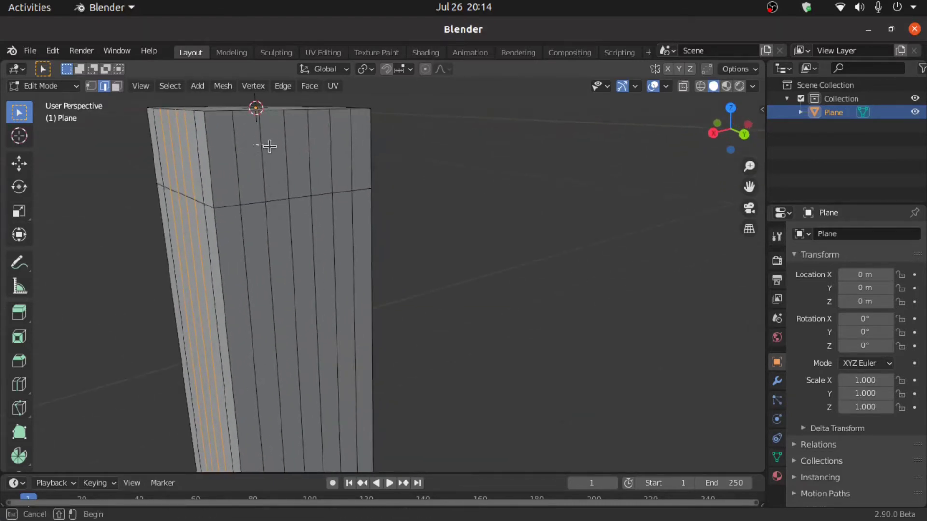
pyautogui.keyDown('shift'); pyautogui.moveTo(258, 144); pyautogui.dragTo(342, 166); pyautogui.keyUp('shift')
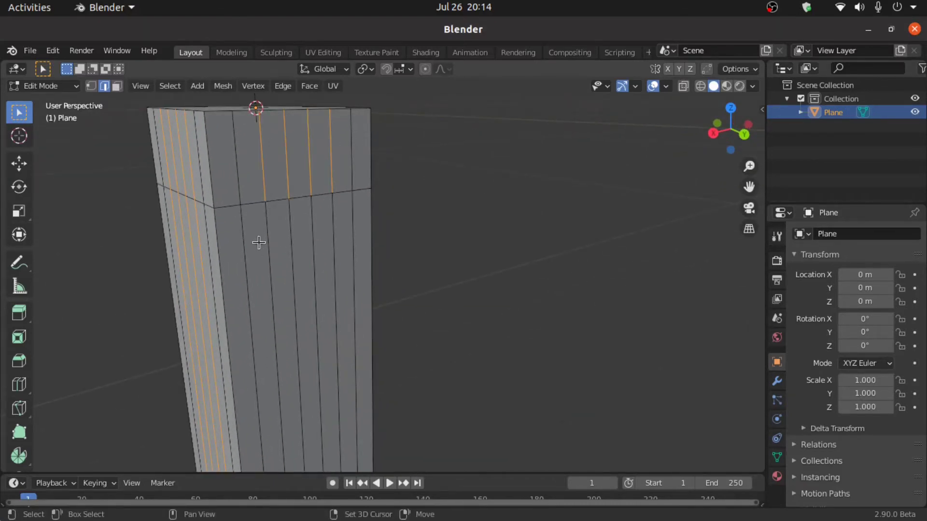
pyautogui.scroll(-2, 306, 209)
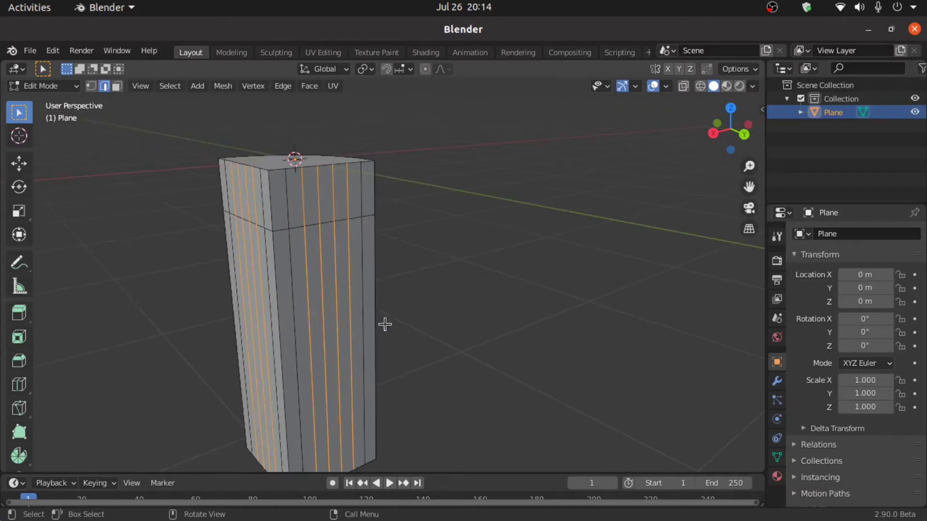
pyautogui.hotkey('ctrl', 'x')
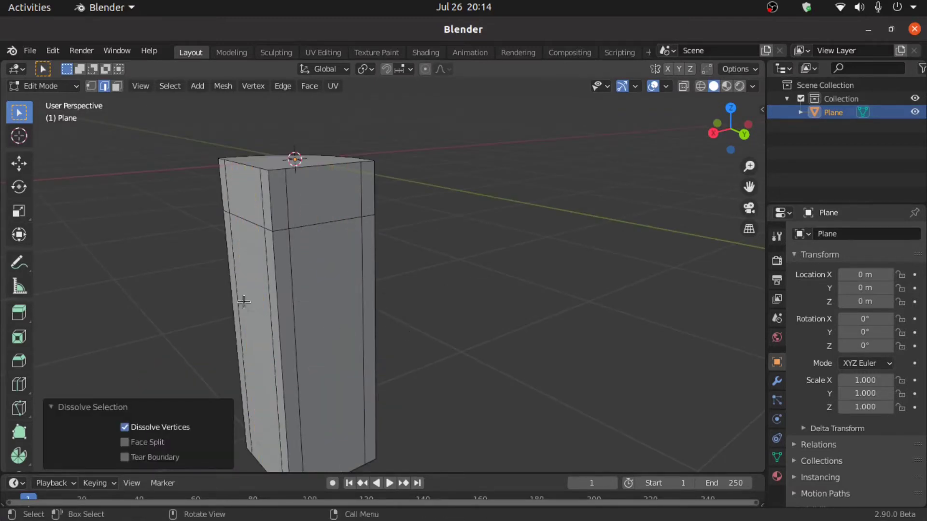
# Extrude the two wide faces above the horizontal cut, one on each flat side, outward along their normals by about 2.15 m
pyautogui.moveTo(244, 302); pyautogui.dragTo(120, 141, button='middle')
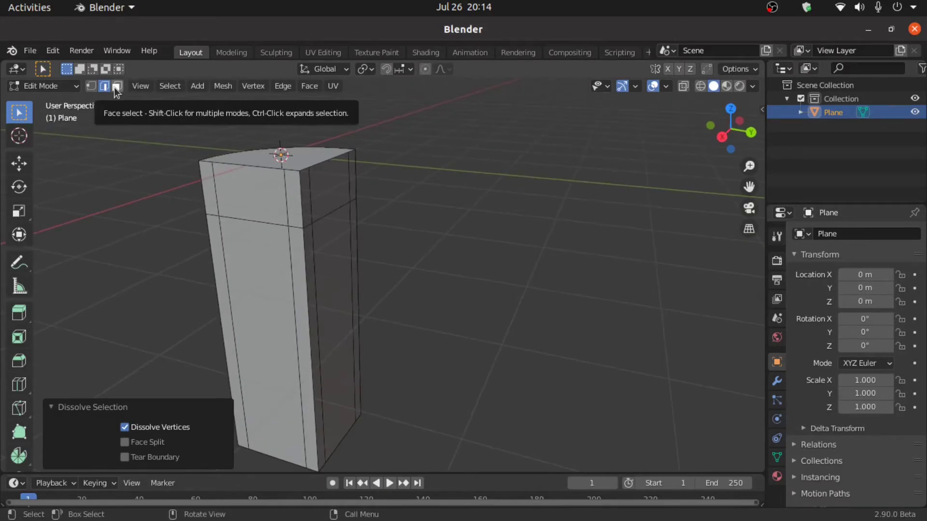
pyautogui.click(116, 87)
pyautogui.click(236, 199)
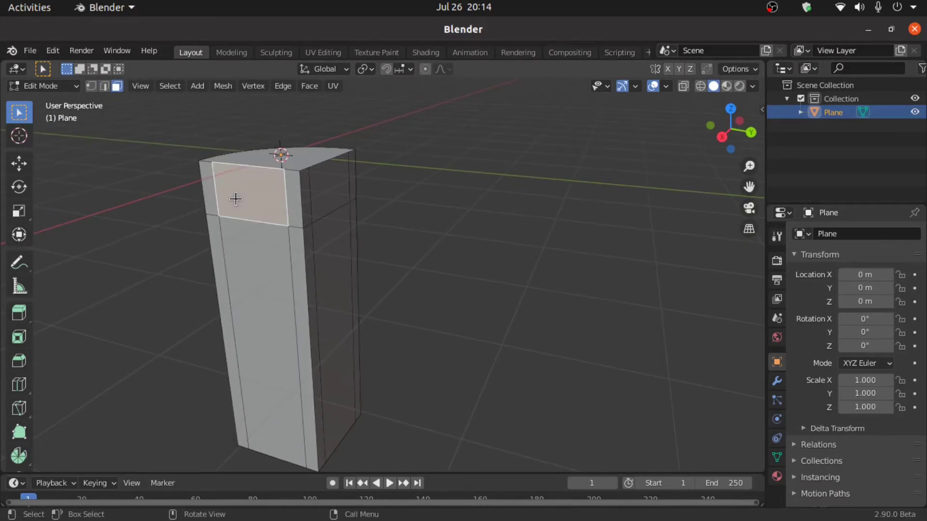
pyautogui.moveTo(236, 199); pyautogui.dragTo(309, 198, button='middle')
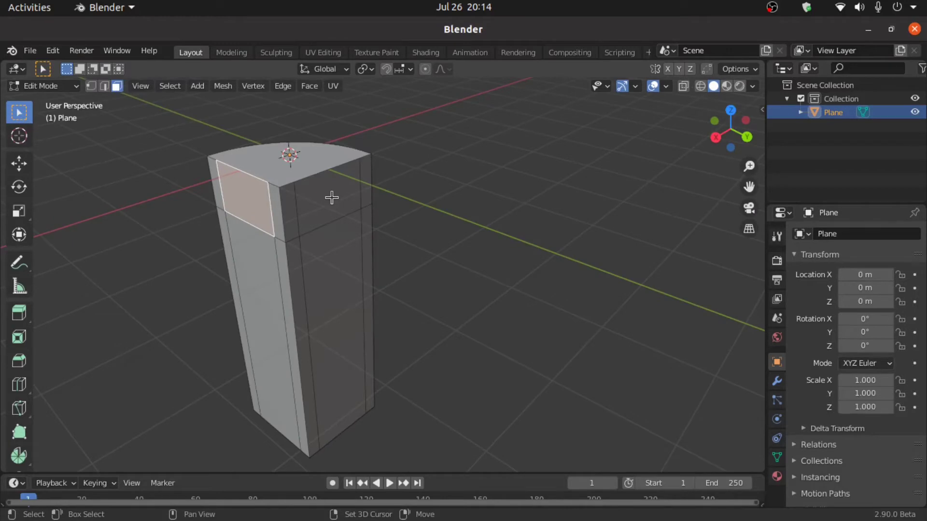
pyautogui.keyDown('shift'); pyautogui.click(331, 197); pyautogui.keyUp('shift')
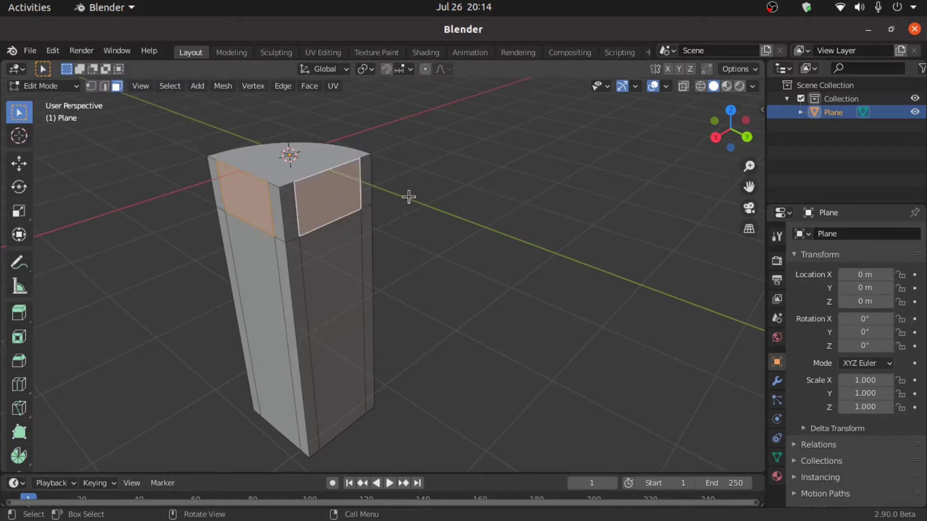
pyautogui.rightClick(467, 137)
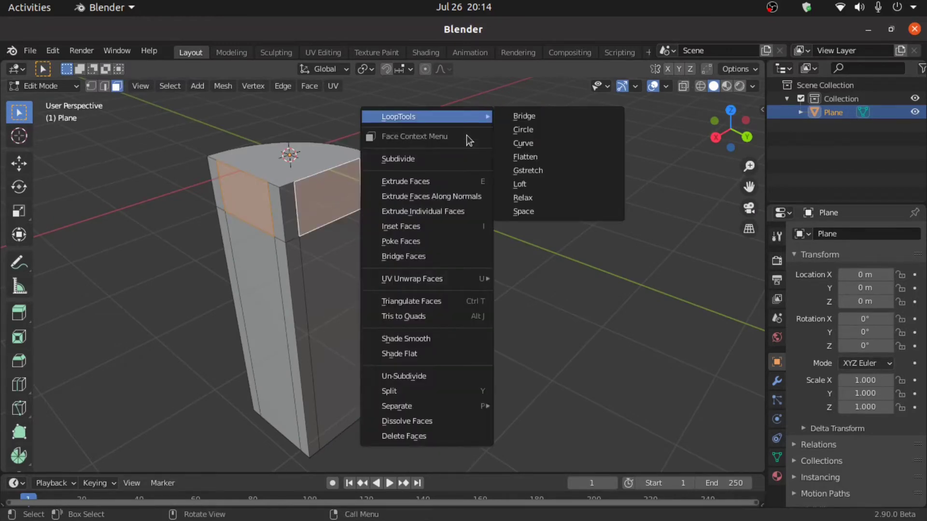
pyautogui.click(429, 203)
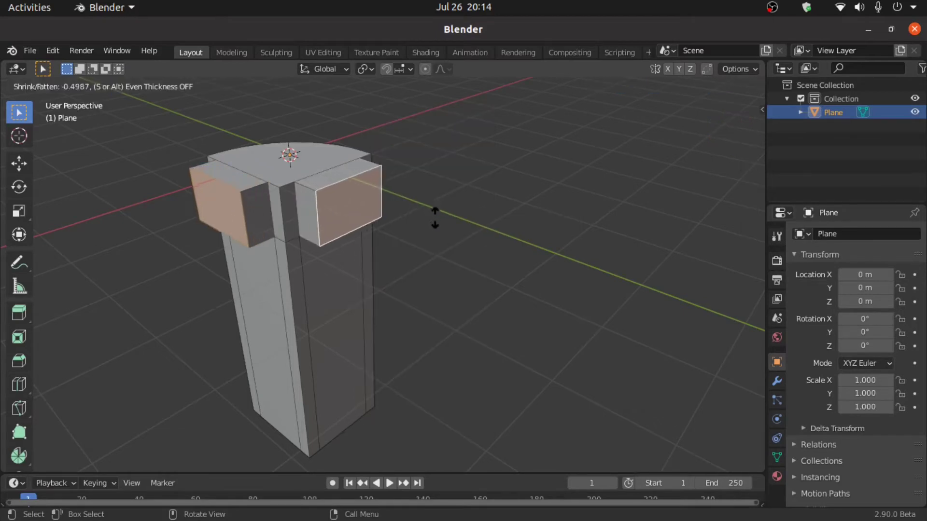
pyautogui.click(462, 265)
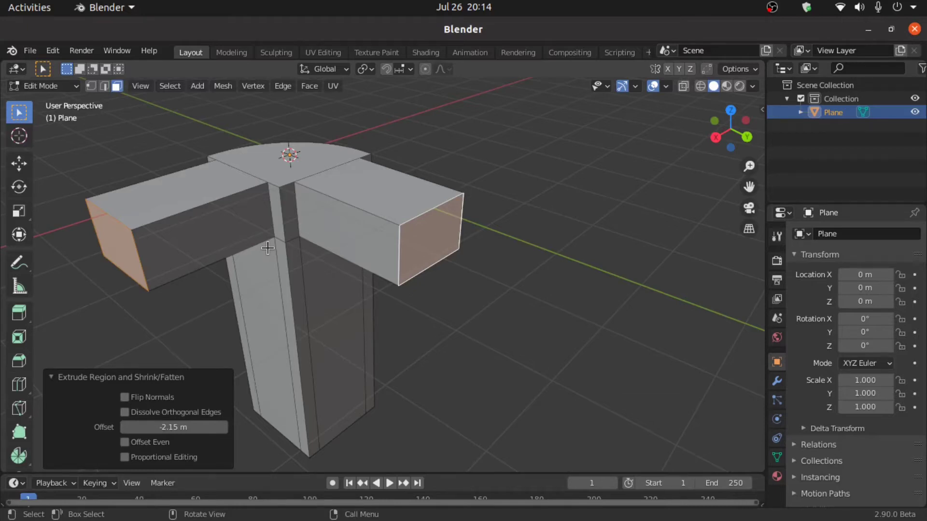
# Add a Bevel modifier to the leg mesh
pyautogui.click(775, 384)
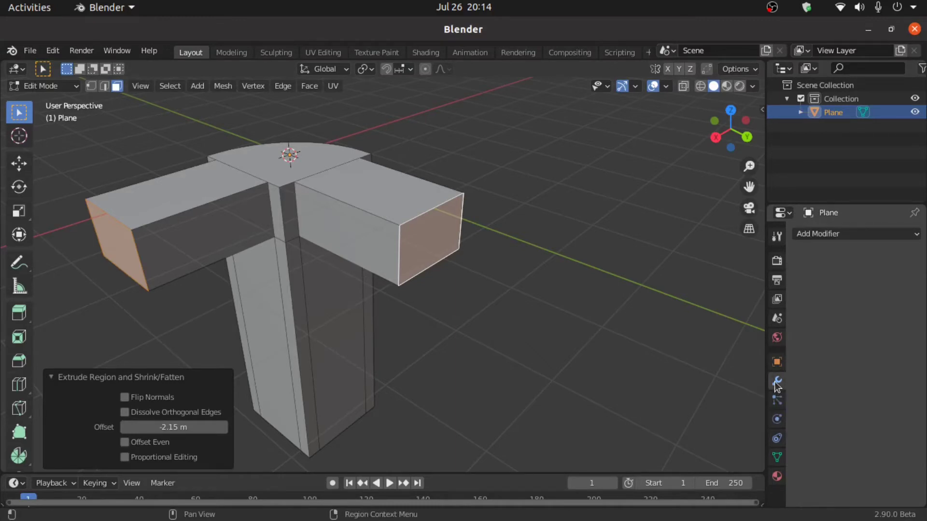
pyautogui.click(823, 232)
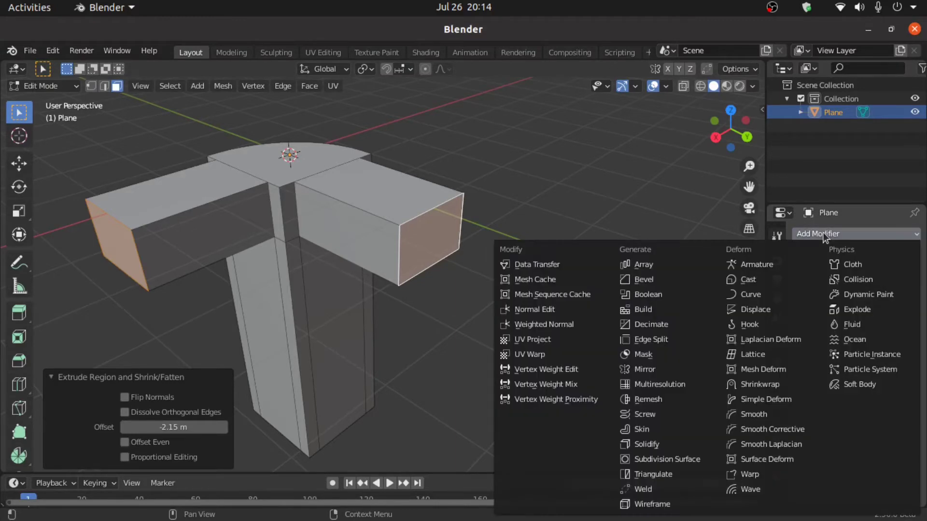
pyautogui.click(670, 283)
pyautogui.scroll(3, 419, 291)
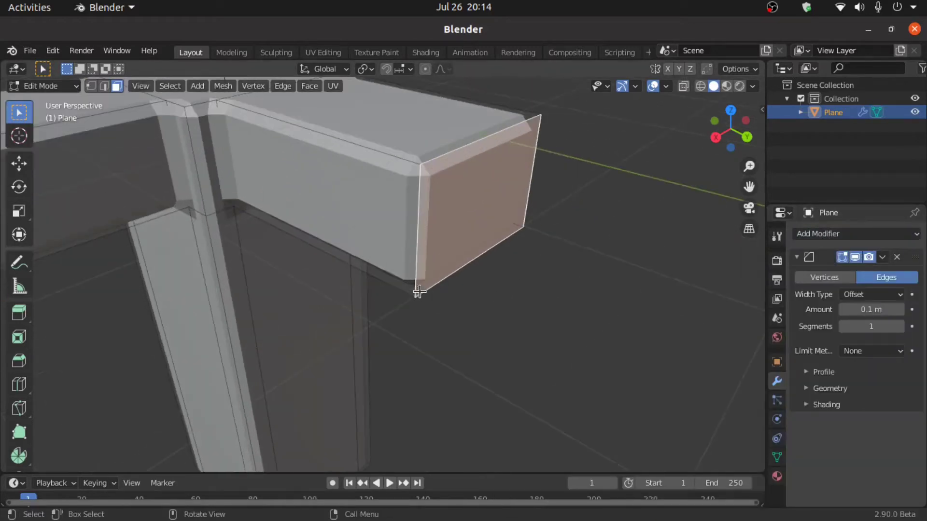
pyautogui.scroll(-1, 419, 291)
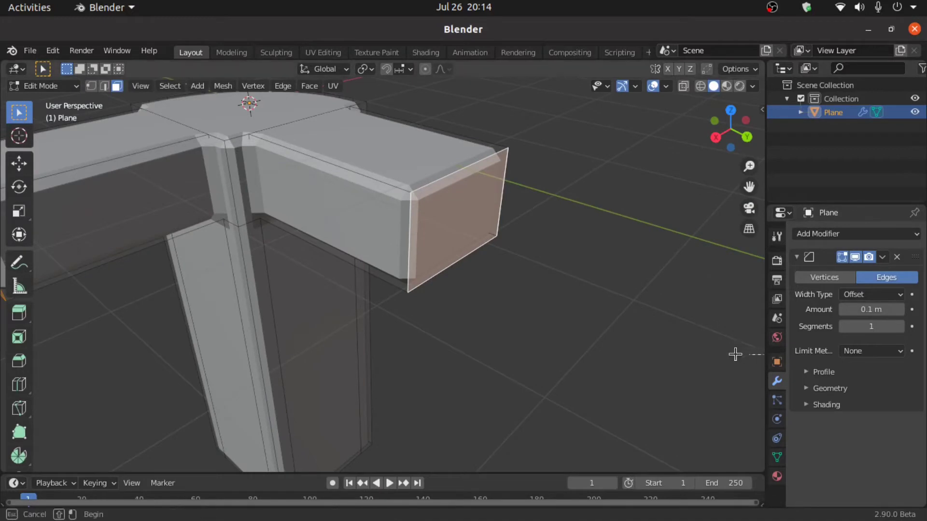
# Widen the properties editor and set the Bevel modifier's segments to 6
pyautogui.moveTo(763, 354); pyautogui.dragTo(697, 356)
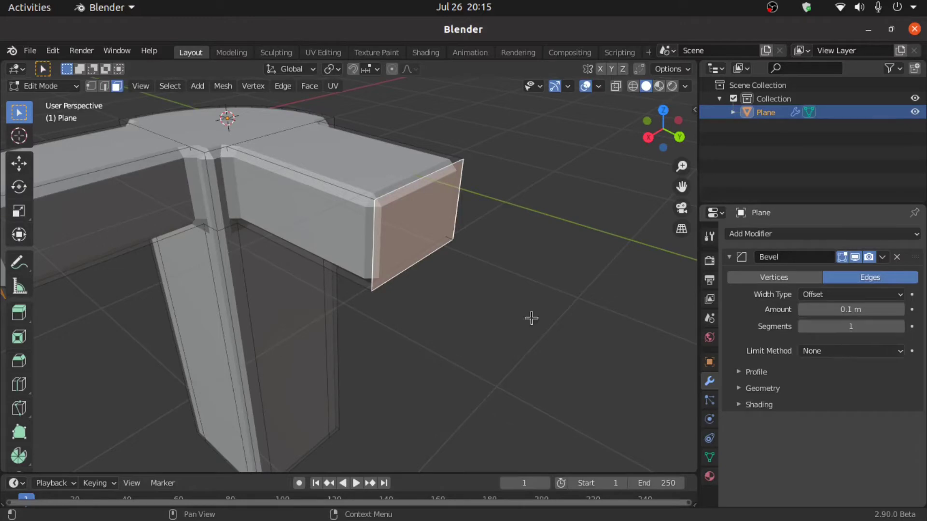
pyautogui.moveTo(364, 288); pyautogui.dragTo(339, 277, button='middle')
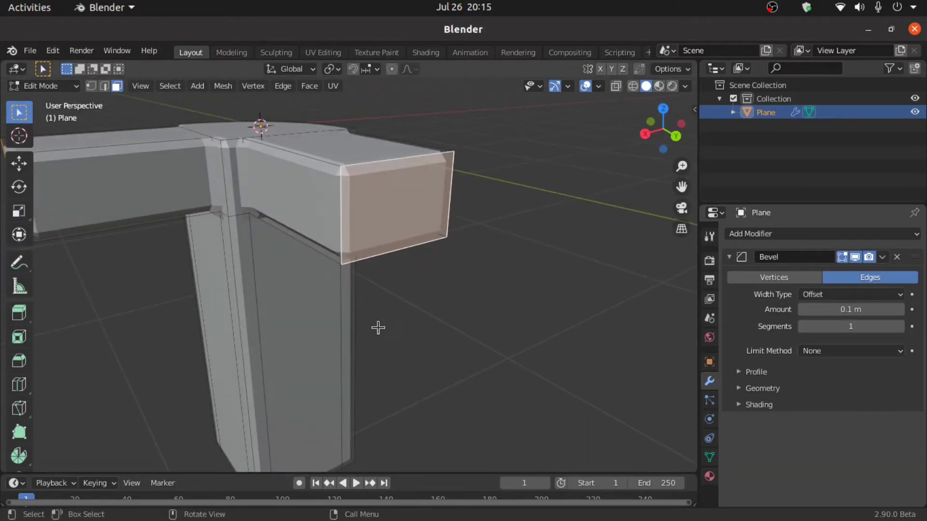
pyautogui.keyDown('shift'); pyautogui.moveTo(378, 326); pyautogui.dragTo(374, 285, button='middle'); pyautogui.keyUp('shift')
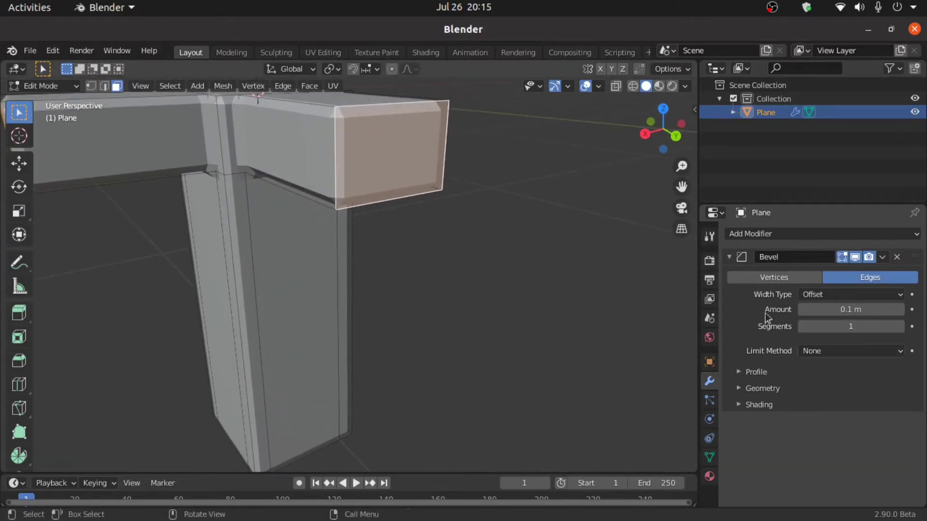
pyautogui.click(898, 329)
pyautogui.click(899, 330)
pyautogui.click(898, 329)
pyautogui.click(899, 330)
pyautogui.click(898, 330)
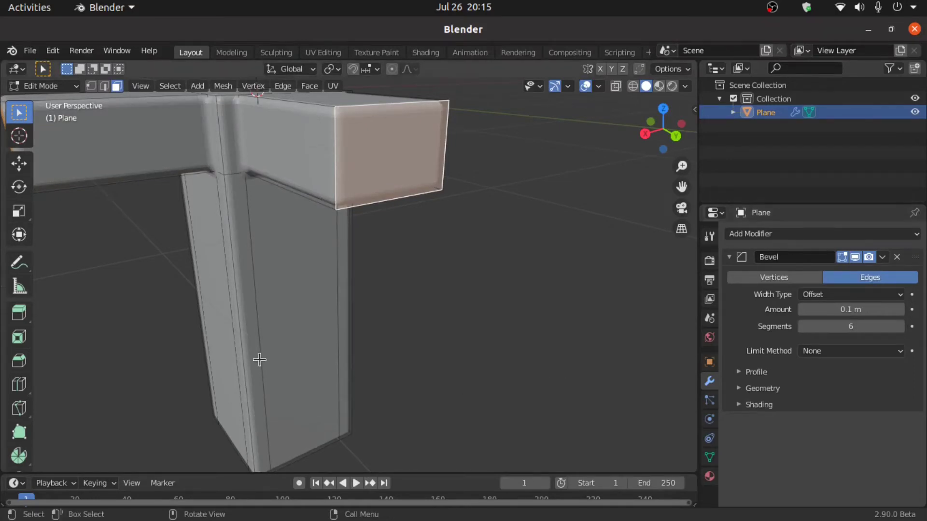
# Set the Bevel modifier's limit method to Angle and check the leg's lower end
pyautogui.moveTo(258, 357); pyautogui.dragTo(231, 321, button='middle')
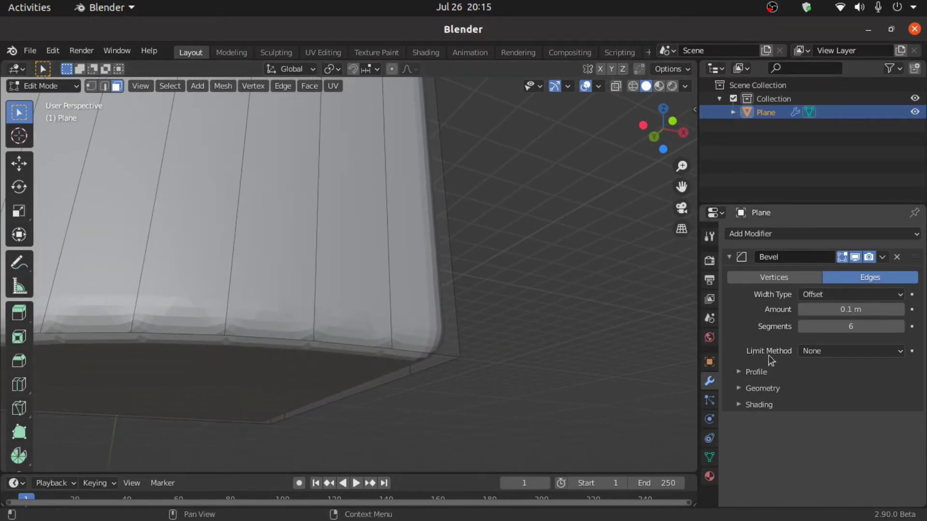
pyautogui.click(825, 350)
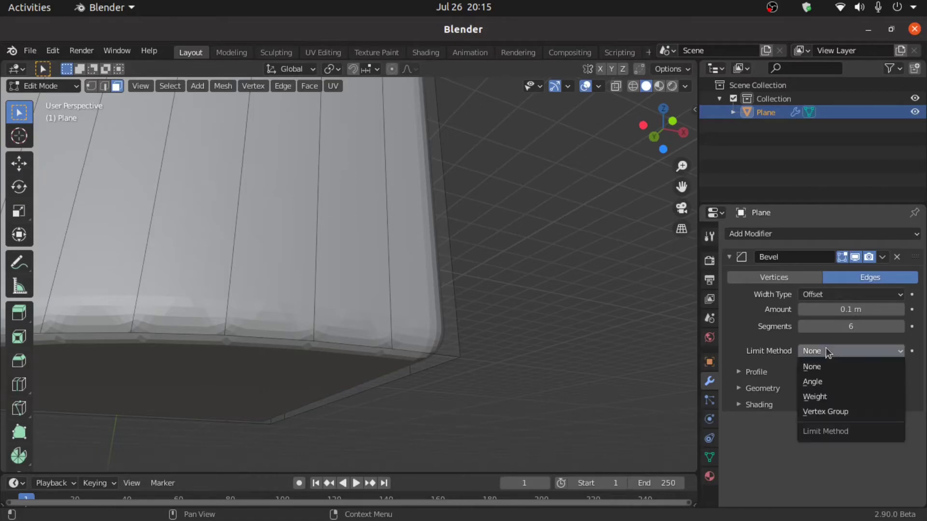
pyautogui.click(816, 383)
pyautogui.moveTo(356, 362); pyautogui.dragTo(298, 385, button='middle')
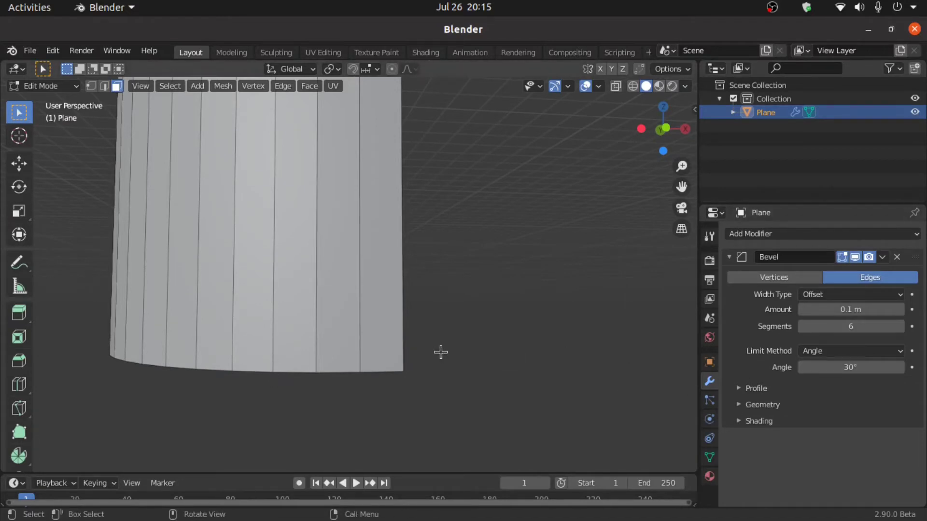
# Remove the Bevel modifier, undo the extrusion of the two upper side faces and clear the selection
pyautogui.click(898, 257)
pyautogui.keyDown('shift'); pyautogui.moveTo(352, 244); pyautogui.dragTo(342, 366, button='middle'); pyautogui.keyUp('shift')
pyautogui.scroll(-4, 322, 285)
pyautogui.keyDown('shift'); pyautogui.moveTo(330, 225); pyautogui.dragTo(268, 414, button='middle'); pyautogui.keyUp('shift')
pyautogui.scroll(-5, 326, 332)
pyautogui.moveTo(320, 259); pyautogui.dragTo(352, 310, button='middle')
pyautogui.scroll(5, 352, 302)
pyautogui.keyDown('shift'); pyautogui.moveTo(348, 267); pyautogui.dragTo(328, 346, button='middle'); pyautogui.keyUp('shift')
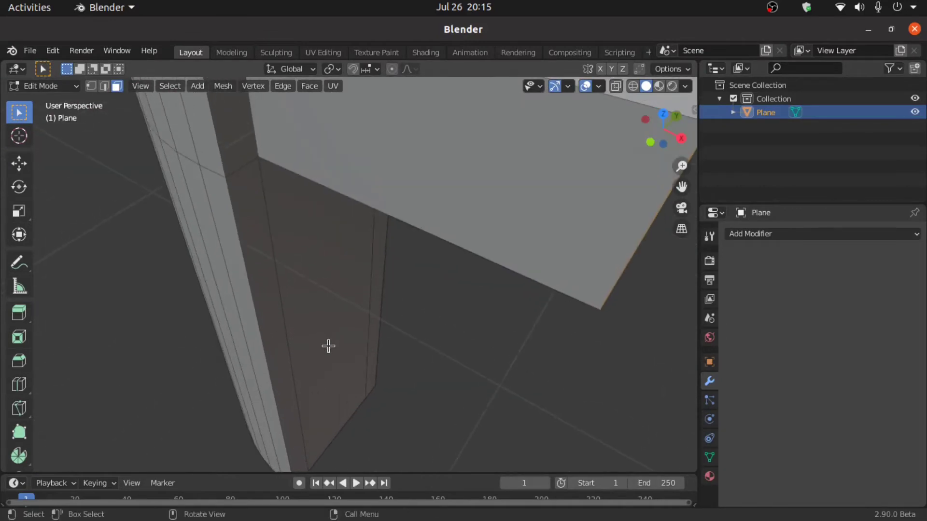
pyautogui.scroll(-4, 328, 346)
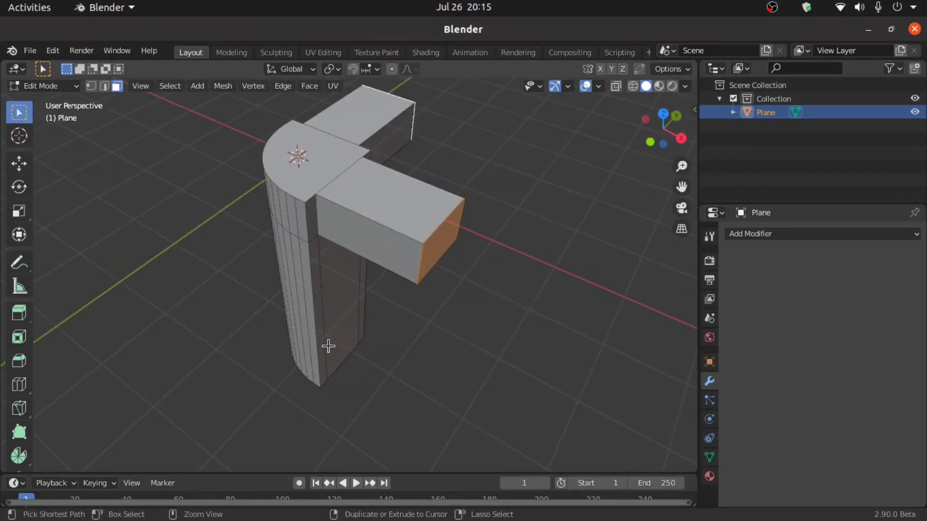
pyautogui.hotkey('ctrl', 'z')
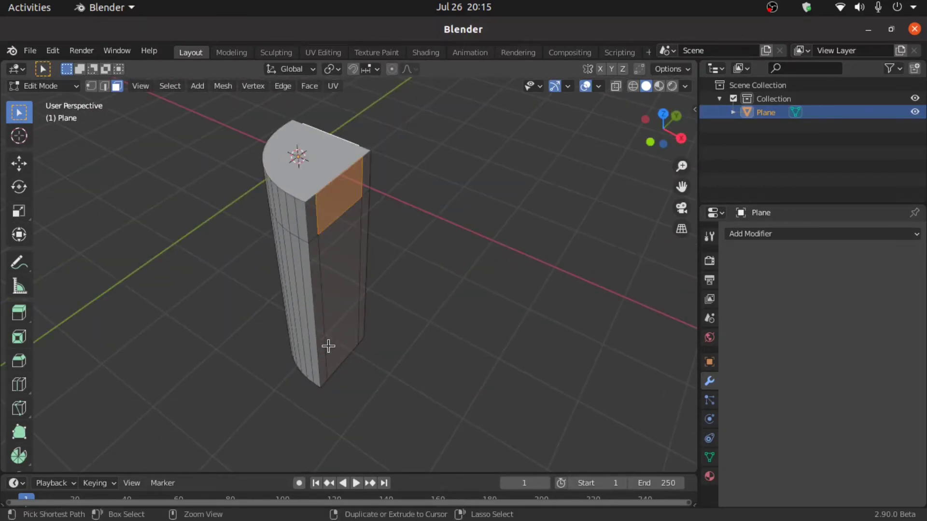
pyautogui.click(510, 311)
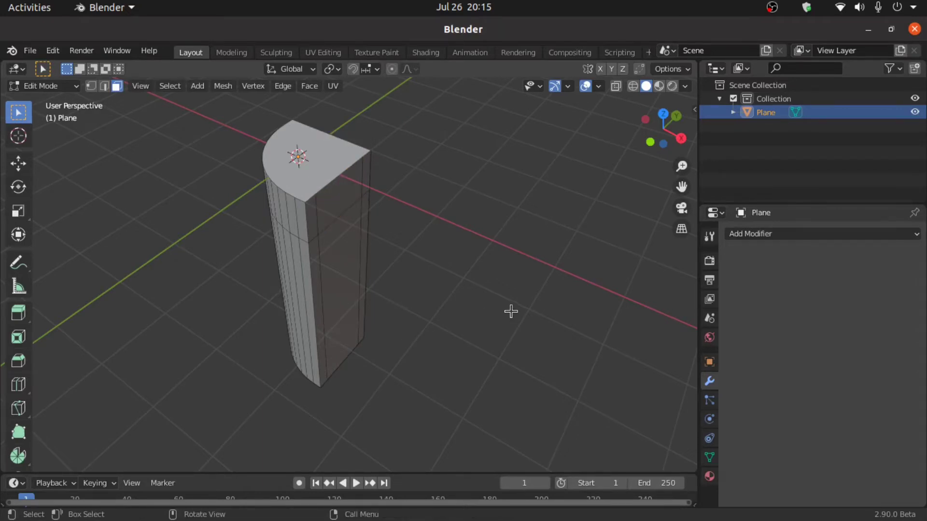
pyautogui.press('t')
pyautogui.press('t')
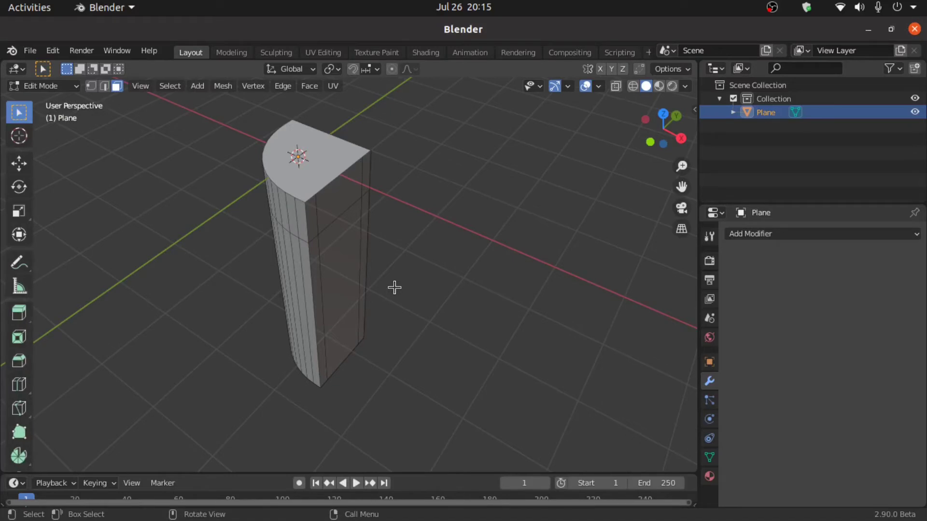
# In top view, connect the two opposite vertices nearest the positive X side with an edge across the leg's top face
pyautogui.press('KP_7')
pyautogui.scroll(2, 376, 288)
pyautogui.keyDown('shift'); pyautogui.moveTo(339, 354); pyautogui.dragTo(339, 243, button='middle'); pyautogui.keyUp('shift')
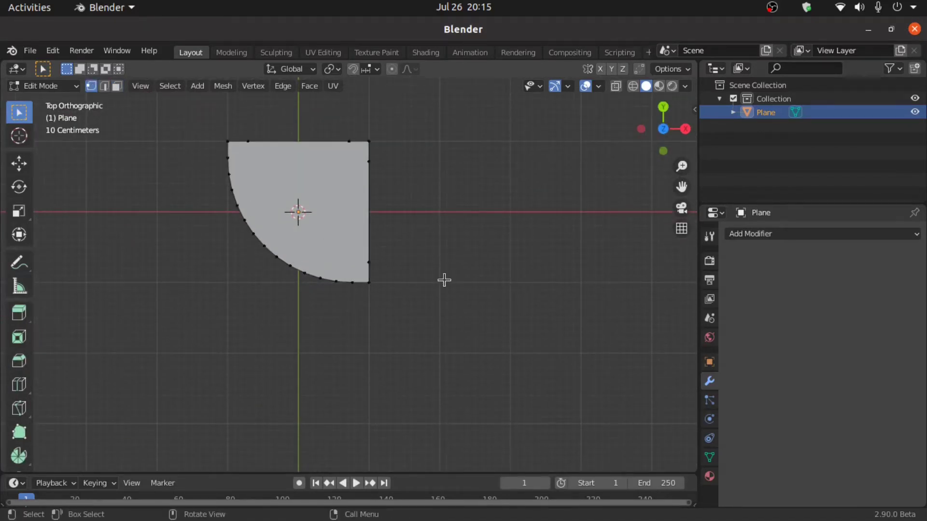
pyautogui.scroll(2, 414, 250)
pyautogui.keyDown('shift'); pyautogui.moveTo(413, 250); pyautogui.dragTo(406, 327, button='middle'); pyautogui.keyUp('shift')
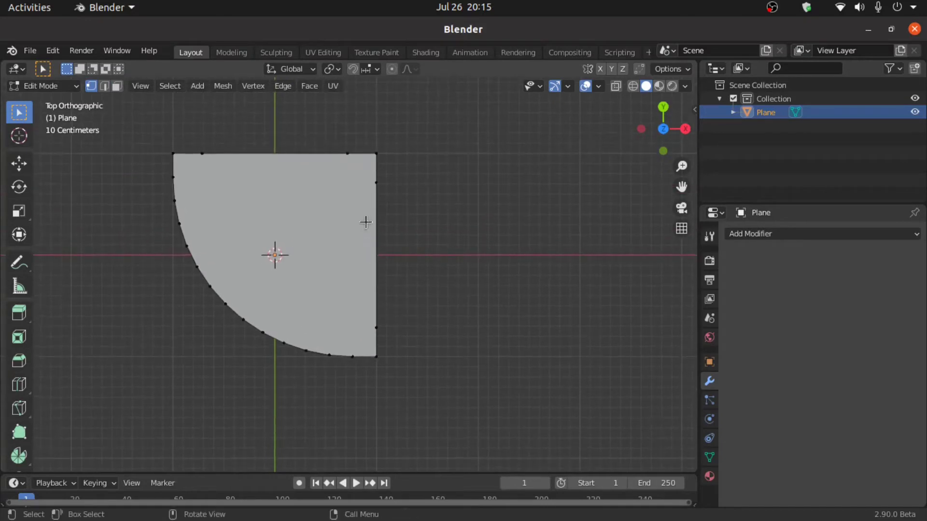
pyautogui.click(348, 159)
pyautogui.keyDown('shift'); pyautogui.click(353, 355); pyautogui.keyUp('shift')
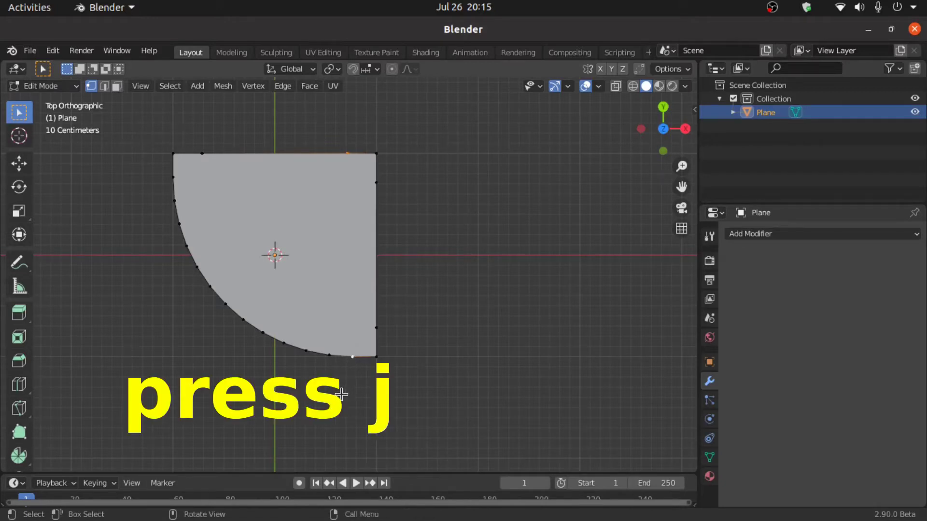
pyautogui.press('j')
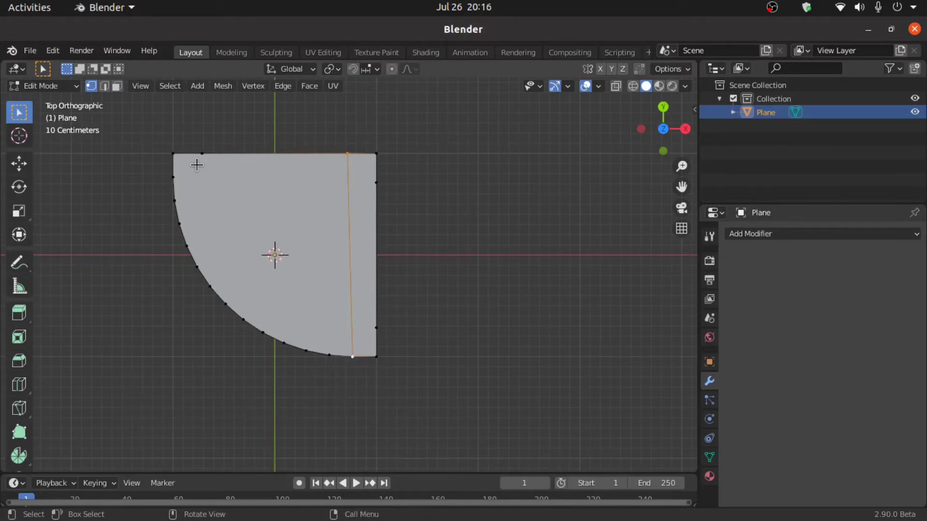
# Connect the vertex near the negative X end of the top face's straight back edge to the vertex opposite on the curve
pyautogui.click(200, 153)
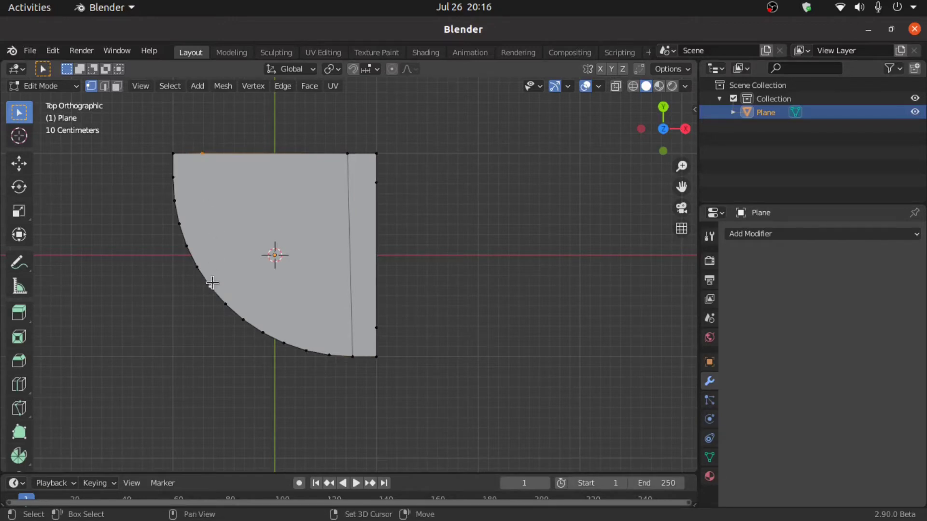
pyautogui.press('j')
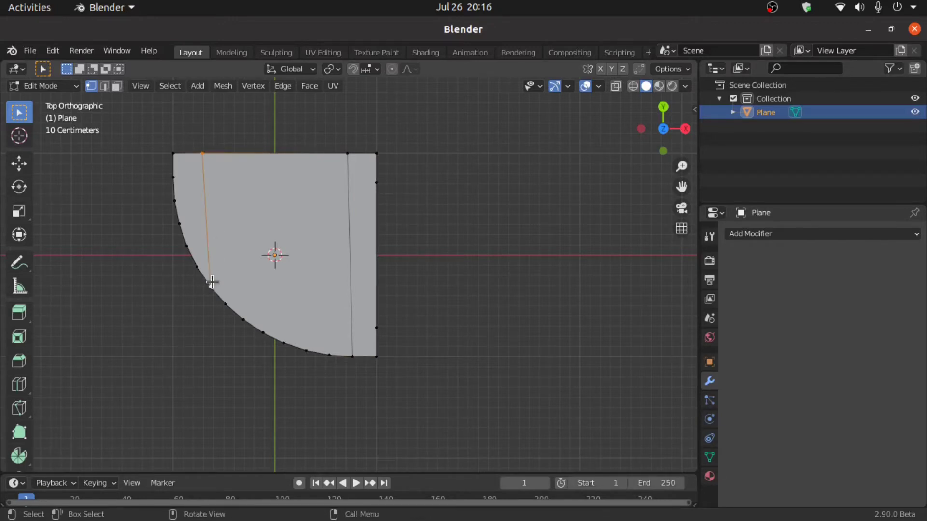
pyautogui.click(490, 269)
# Connect both inner vertices on the top face's straight positive X side to the opposite curved-side vertices with edges across the face
pyautogui.click(373, 190)
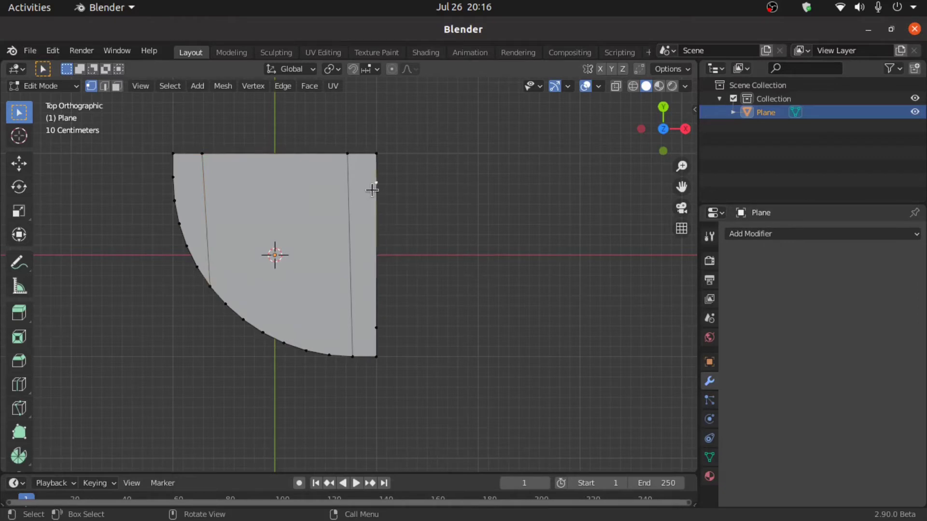
pyautogui.keyDown('shift'); pyautogui.click(176, 179); pyautogui.keyUp('shift')
pyautogui.press('j')
pyautogui.keyDown('shift'); pyautogui.click(370, 321); pyautogui.keyUp('shift')
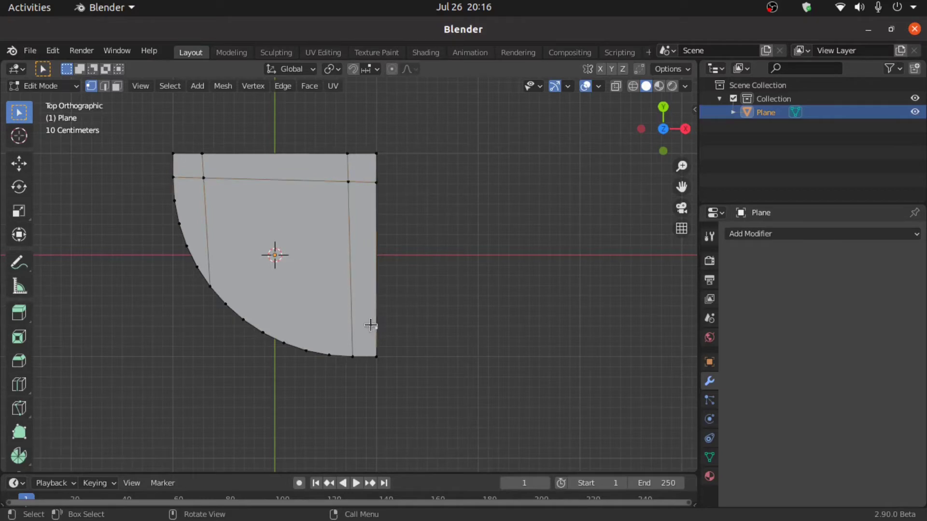
pyautogui.keyDown('shift'); pyautogui.click(264, 330); pyautogui.keyUp('shift')
pyautogui.moveTo(386, 327); pyautogui.dragTo(358, 215, button='middle')
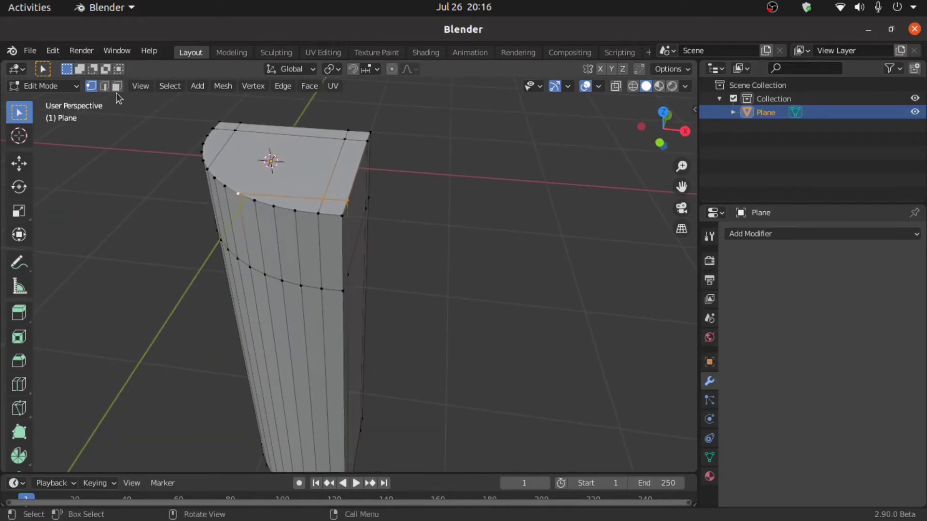
# In bottom view, connect both inner vertices on the bottom face's straight positive X side to the opposite vertices on the curved side
pyautogui.click(116, 87)
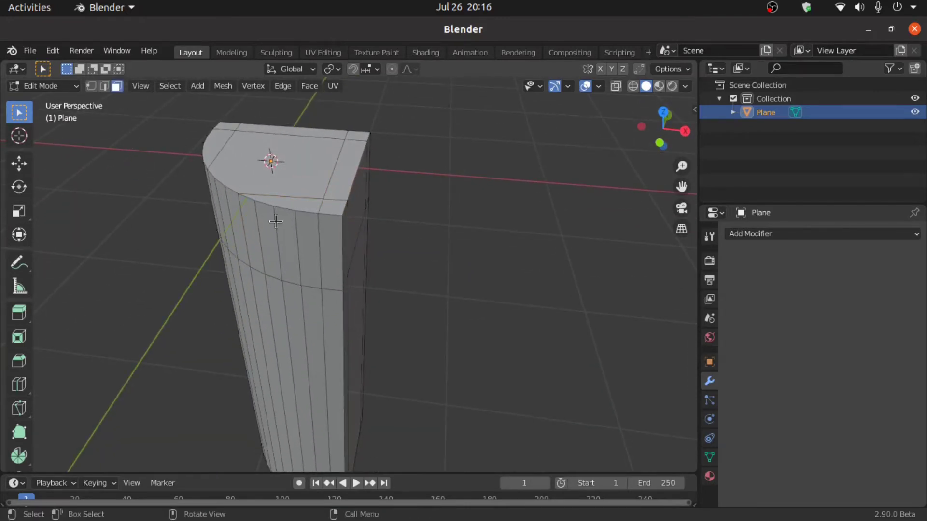
pyautogui.moveTo(276, 221); pyautogui.dragTo(302, 245, button='middle')
pyautogui.press('ctrl')
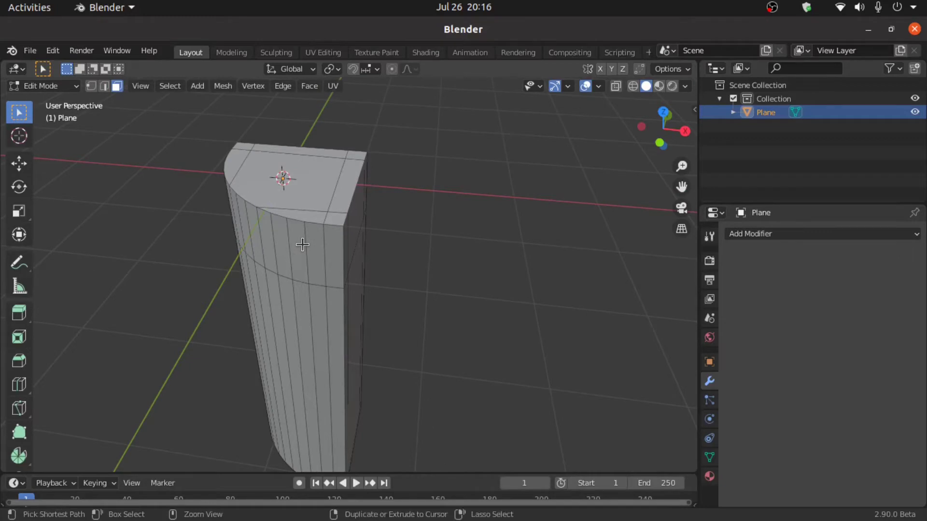
pyautogui.press('ctrl+KP_7')
pyautogui.keyDown('shift'); pyautogui.moveTo(323, 354); pyautogui.dragTo(309, 164, button='middle'); pyautogui.keyUp('shift')
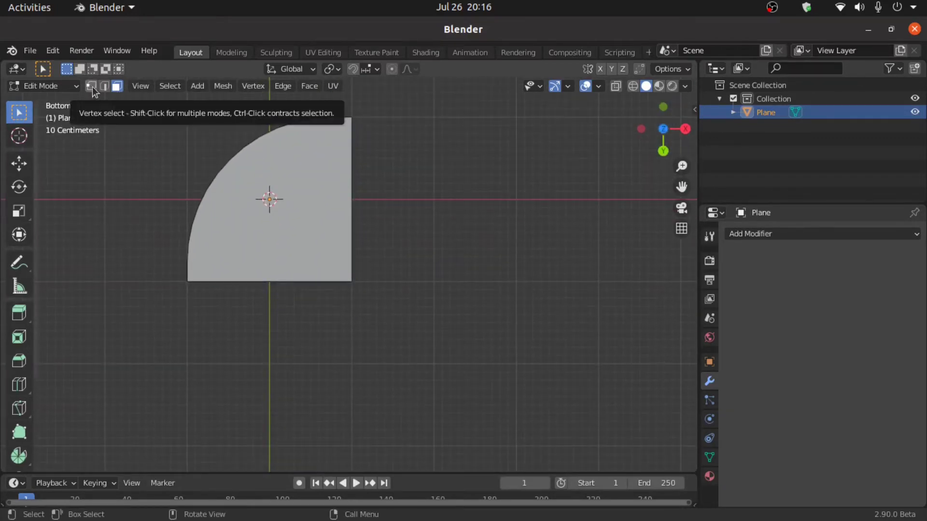
pyautogui.click(92, 86)
pyautogui.scroll(2, 324, 207)
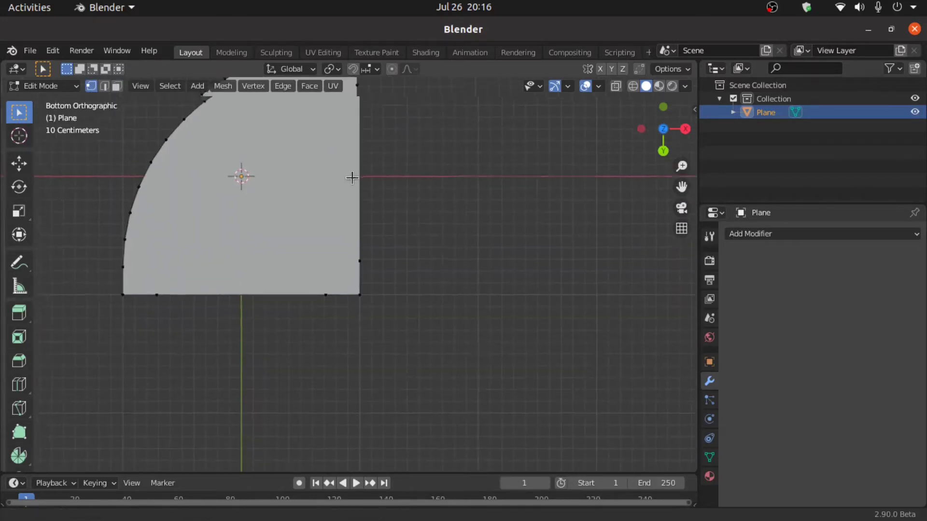
pyautogui.keyDown('shift'); pyautogui.moveTo(351, 178); pyautogui.dragTo(383, 244, button='middle'); pyautogui.keyUp('shift')
pyautogui.click(381, 330)
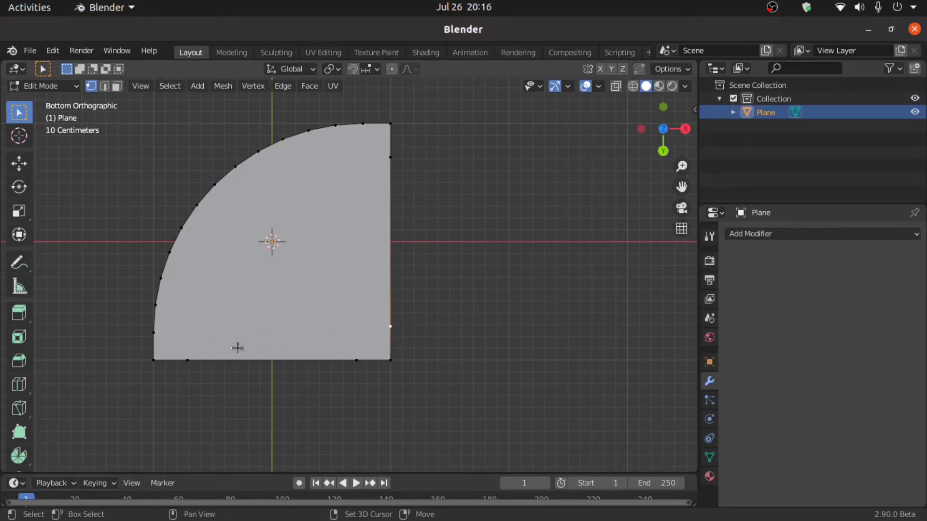
pyautogui.keyDown('shift'); pyautogui.click(154, 333); pyautogui.keyUp('shift')
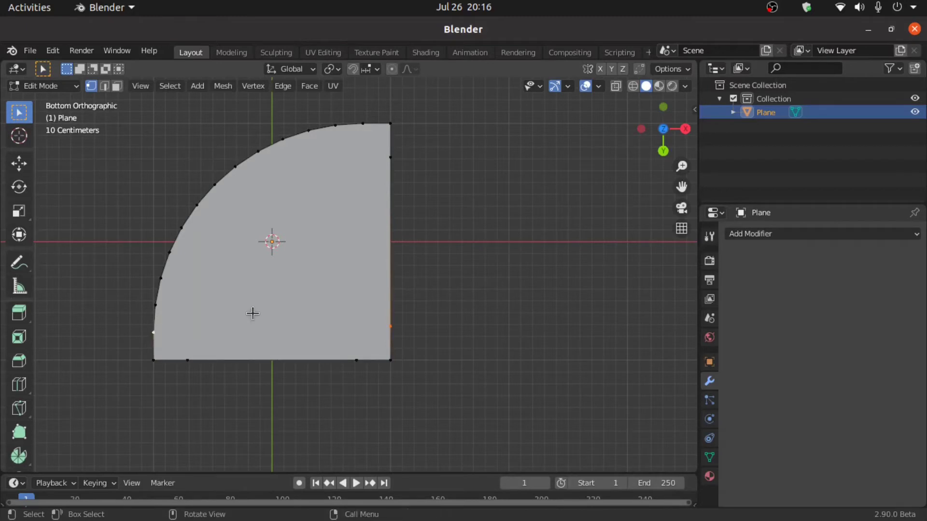
pyautogui.press('j')
pyautogui.click(387, 155)
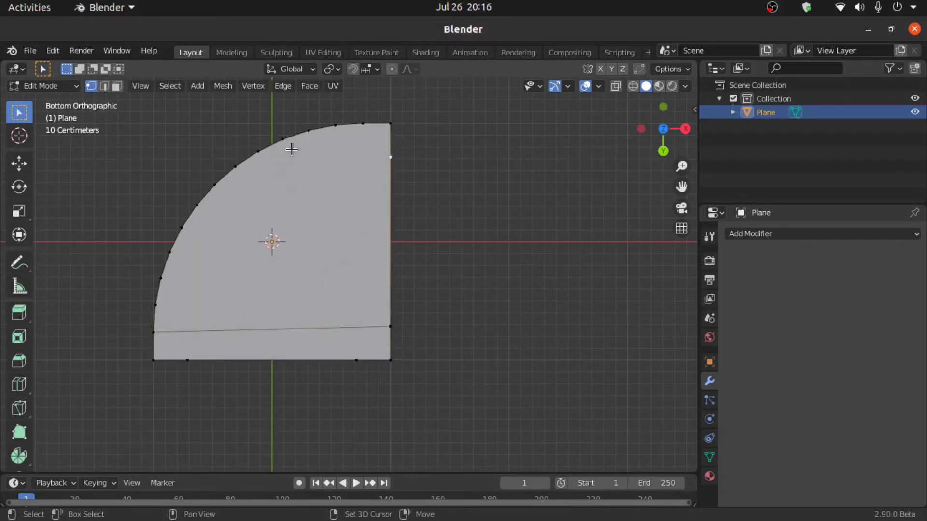
pyautogui.keyDown('shift'); pyautogui.click(259, 153); pyautogui.keyUp('shift')
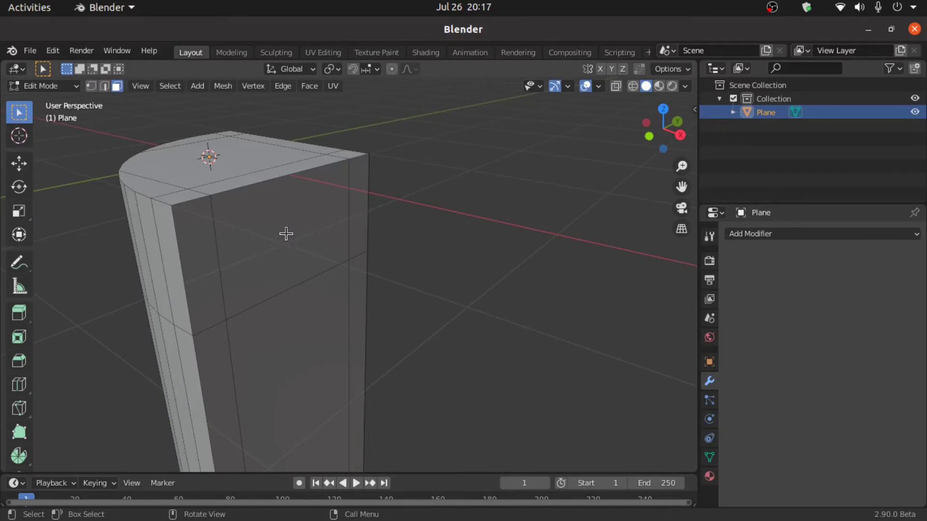
# Duplicate the whole leg and place the copy about 7.41 m away along the Y axis
pyautogui.moveTo(275, 234); pyautogui.dragTo(242, 242, button='middle')
pyautogui.scroll(-3, 313, 245)
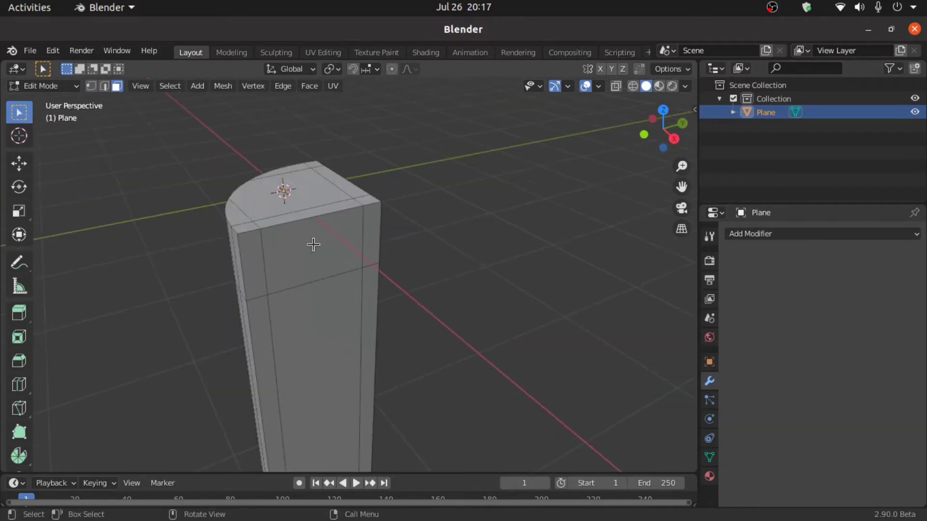
pyautogui.keyDown('shift'); pyautogui.moveTo(305, 238); pyautogui.dragTo(266, 189, button='middle'); pyautogui.keyUp('shift')
pyautogui.scroll(-3, 266, 189)
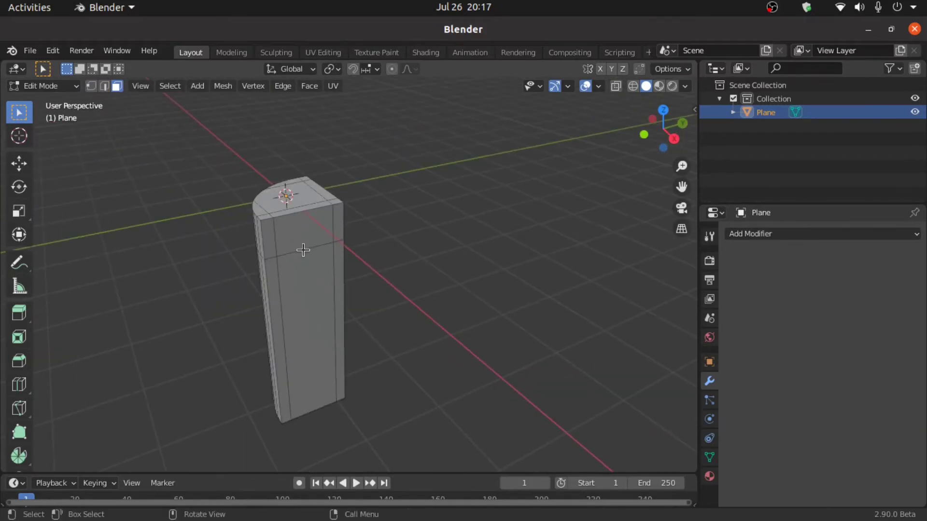
pyautogui.press('a')
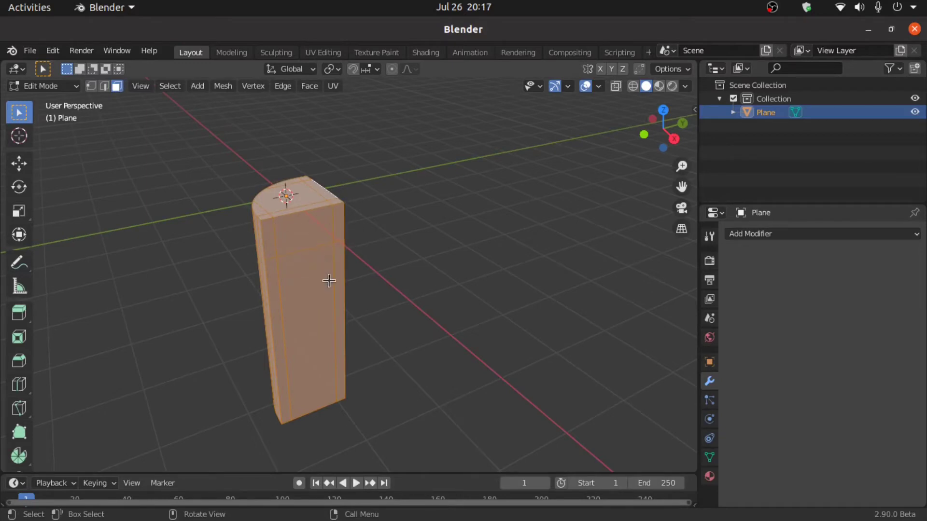
pyautogui.press('g')
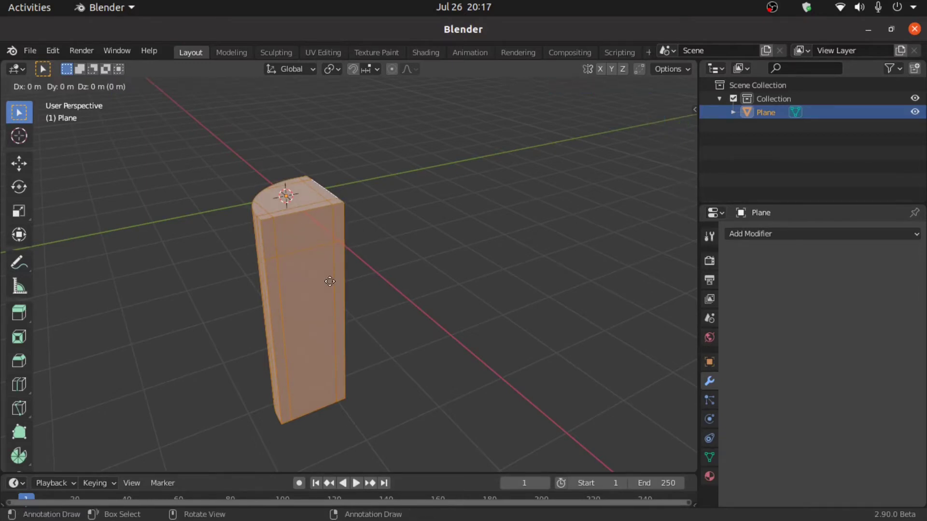
pyautogui.press('y')
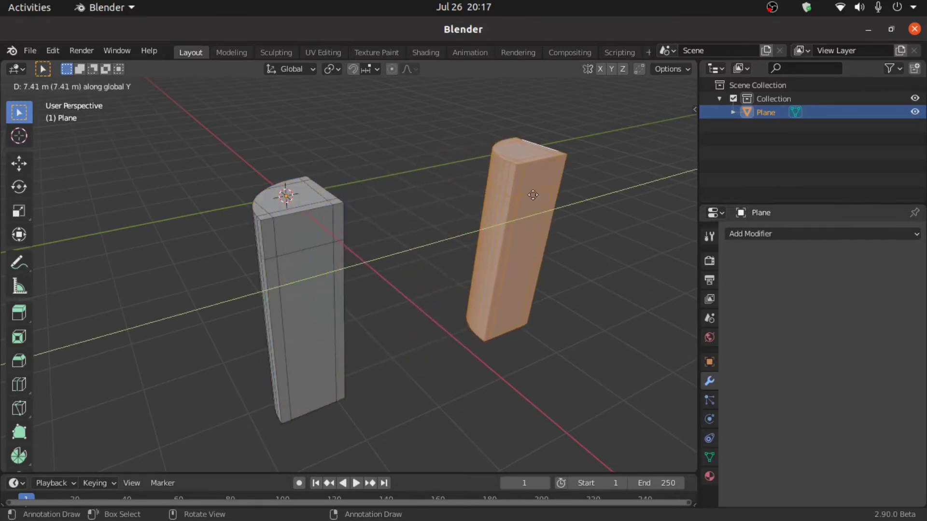
pyautogui.click(533, 195)
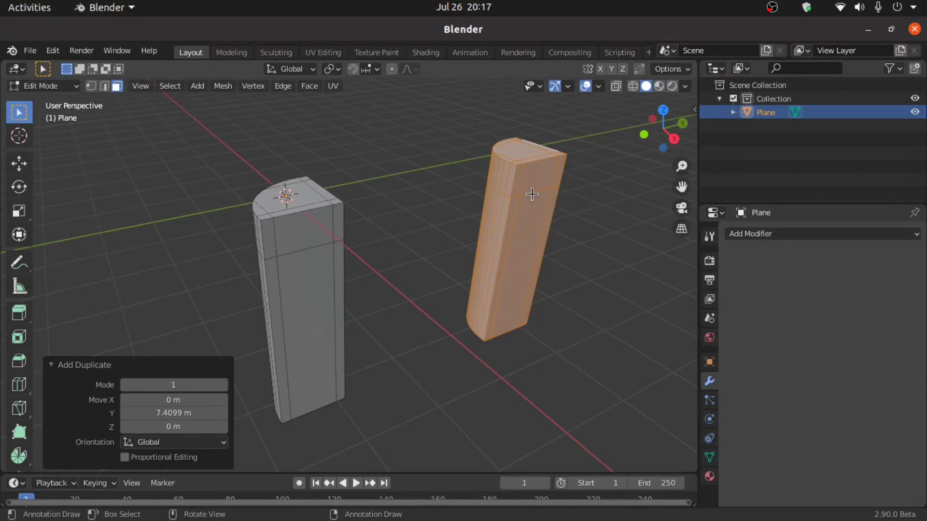
# Mirror the copied leg by scaling it -1 along the Y axis
pyautogui.press('s')
pyautogui.write('y')
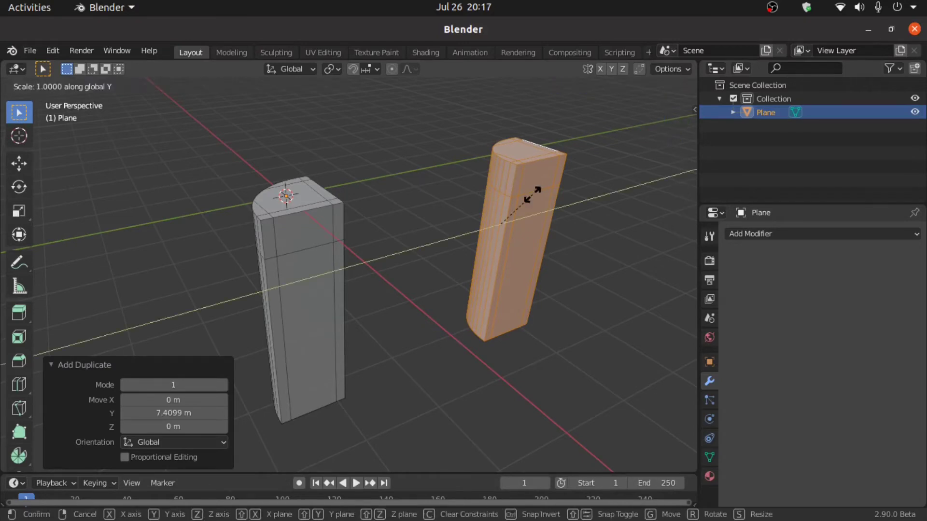
pyautogui.write('-1')
pyautogui.press('Return')
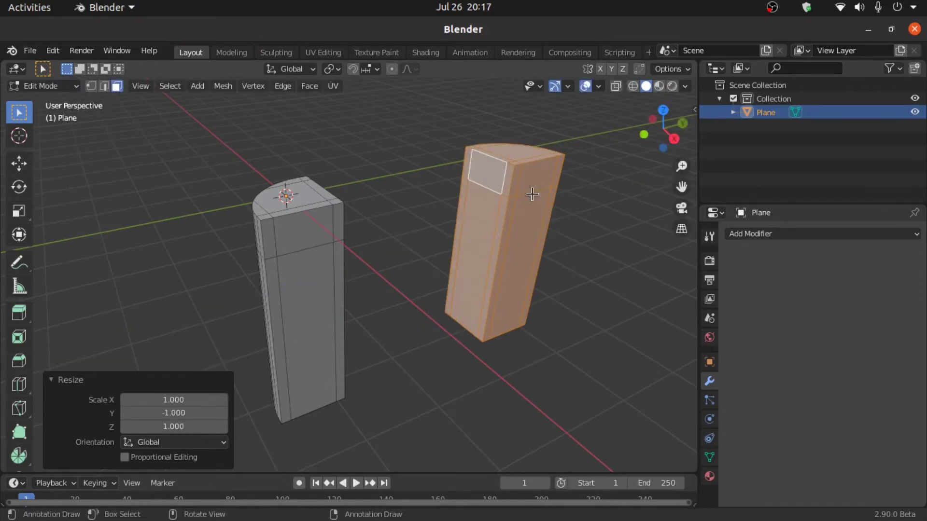
# In top view, move the mirrored leg about 0.79 m further along the Y axis
pyautogui.moveTo(532, 194); pyautogui.dragTo(546, 246, button='middle')
pyautogui.press('KP_7')
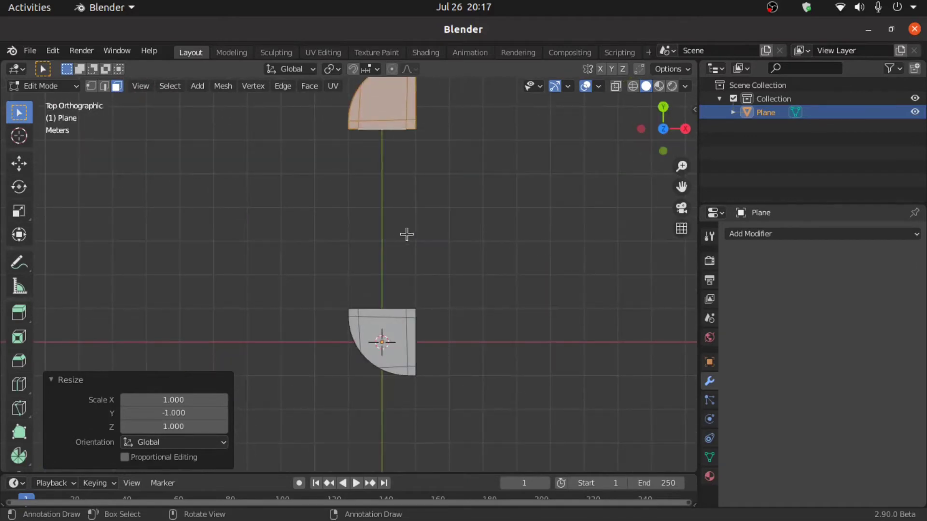
pyautogui.scroll(-2, 406, 235)
pyautogui.keyDown('shift'); pyautogui.moveTo(402, 260); pyautogui.dragTo(366, 265, button='middle'); pyautogui.keyUp('shift')
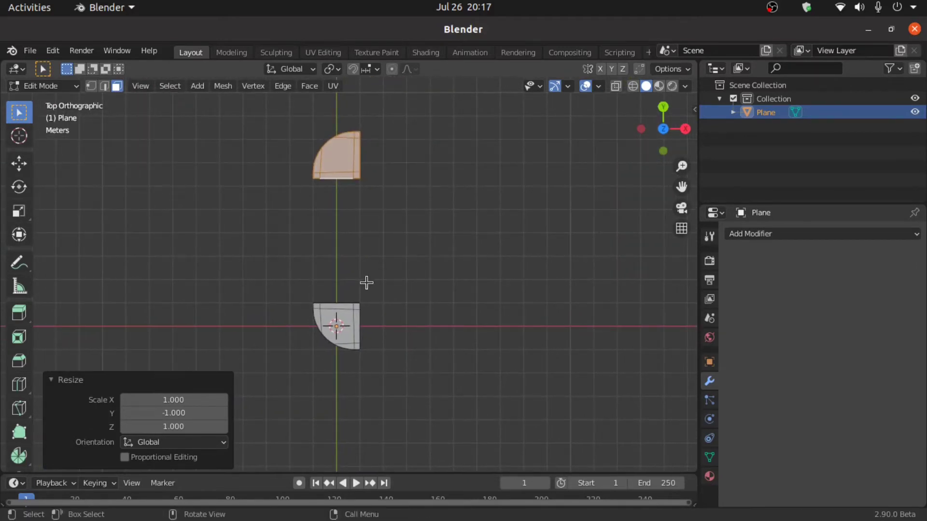
pyautogui.press('g')
pyautogui.press('y')
pyautogui.click(368, 268)
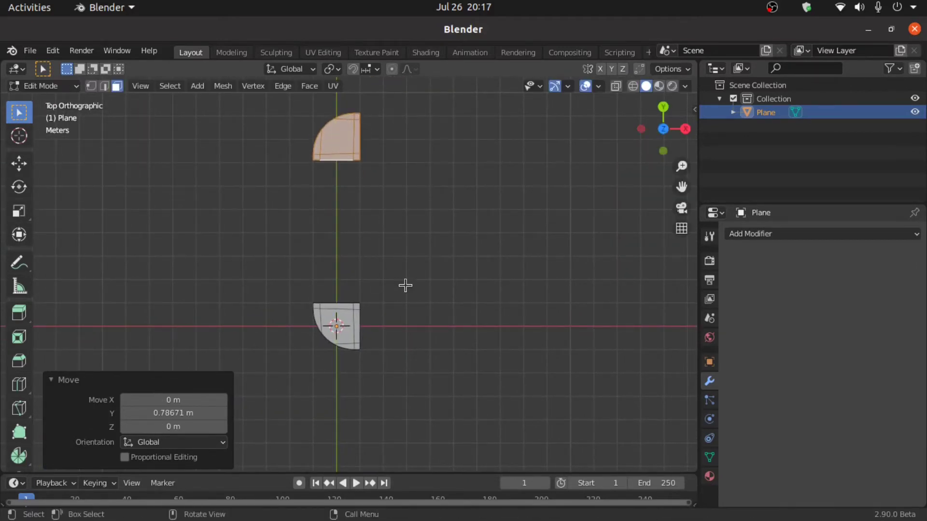
# Select both legs and duplicate them about 14.1 m along the X axis
pyautogui.hotkey('alt', 'a')
pyautogui.press('a')
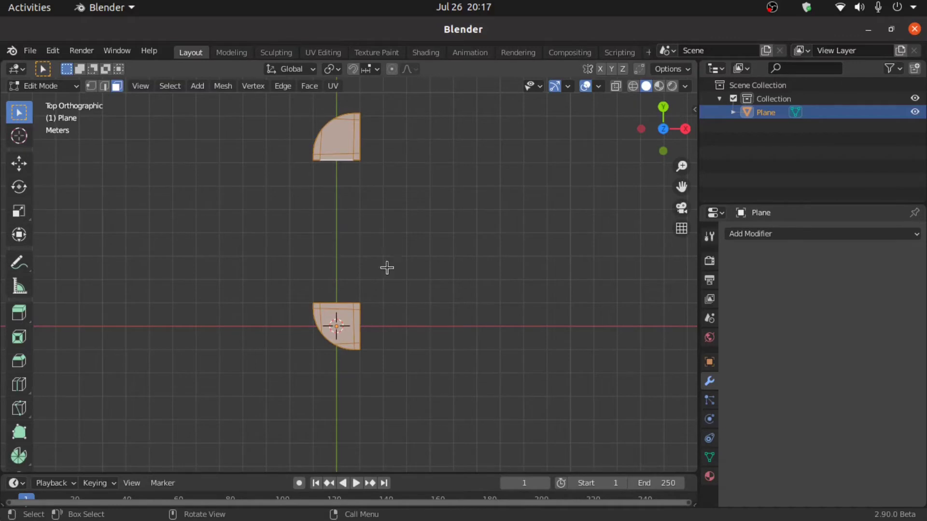
pyautogui.hotkey('shift', 'd')
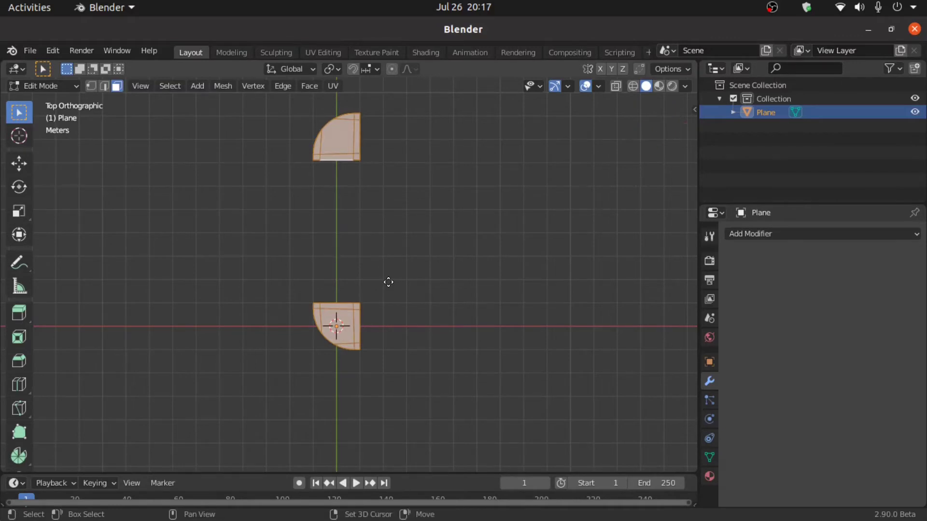
pyautogui.press('x')
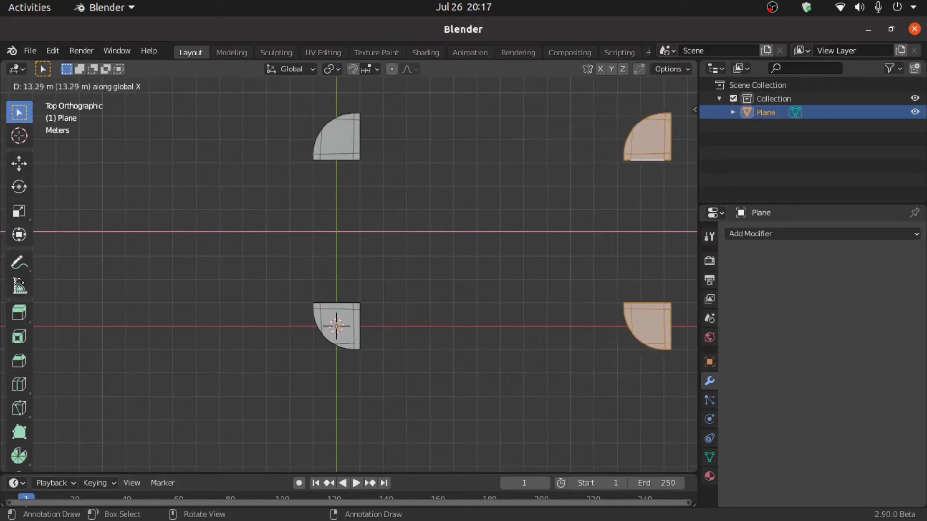
pyautogui.click(31, 285)
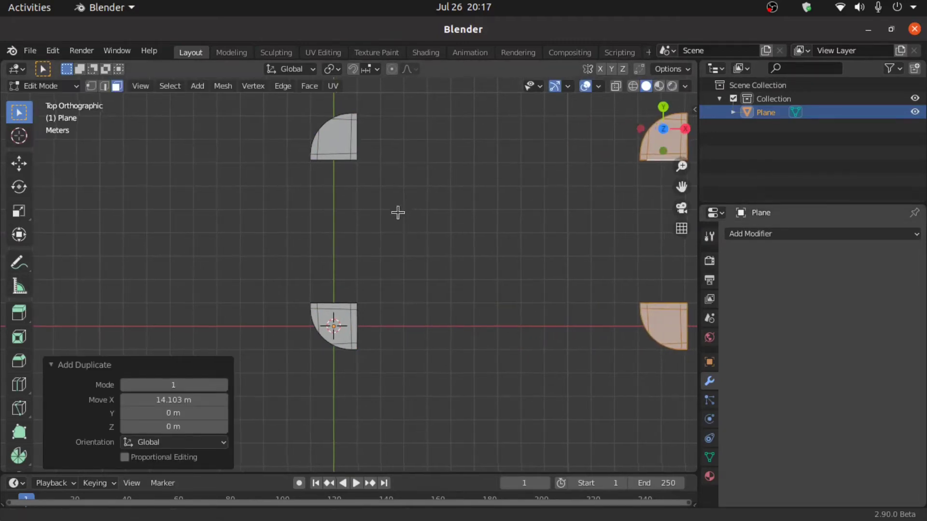
# Mirror the two copied legs by scaling them -1 along the X axis
pyautogui.keyDown('shift'); pyautogui.moveTo(397, 213); pyautogui.dragTo(318, 242, button='middle'); pyautogui.keyUp('shift')
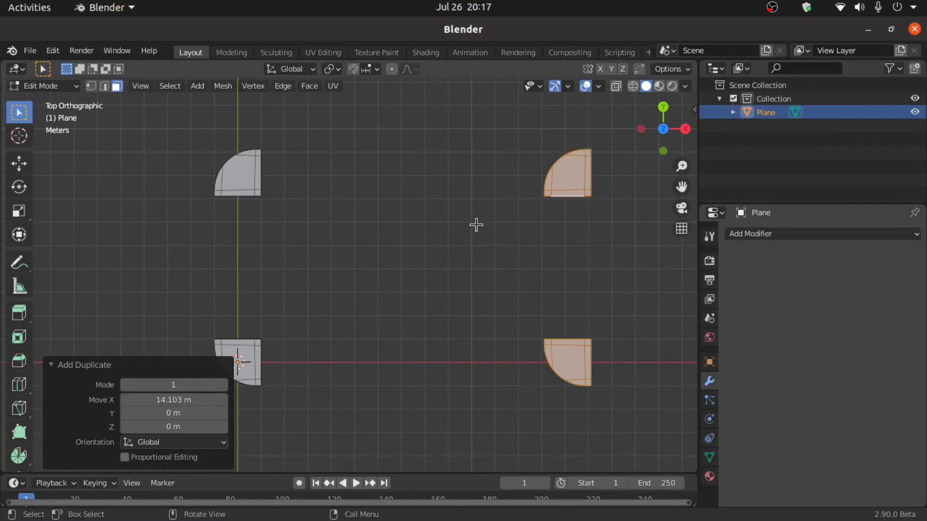
pyautogui.press('s')
pyautogui.write('x')
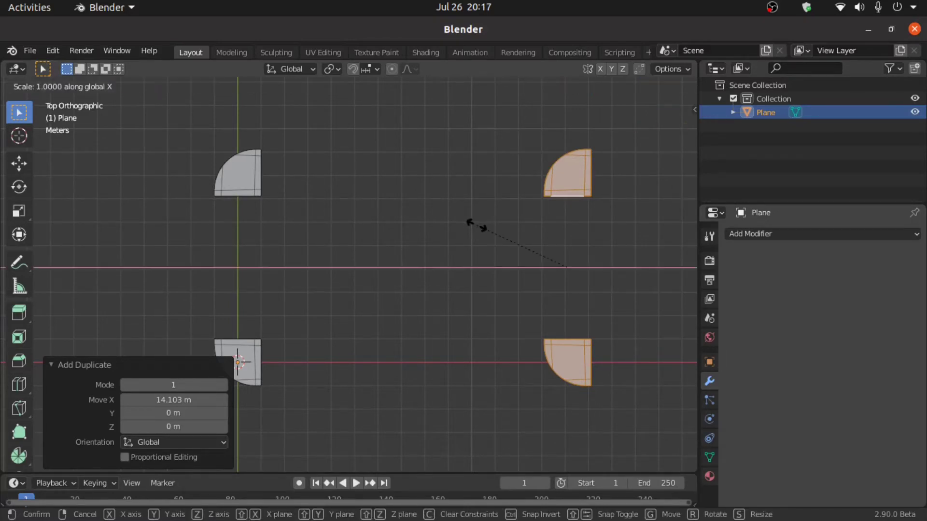
pyautogui.write('-1')
pyautogui.press('Return')
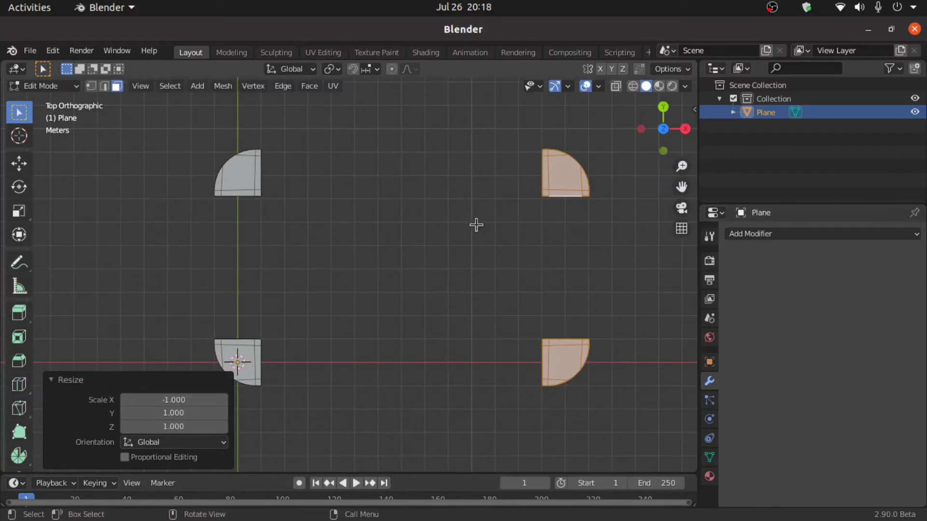
# Move the mirrored pair of legs slightly further along the positive X axis and clear the selection
pyautogui.press('g')
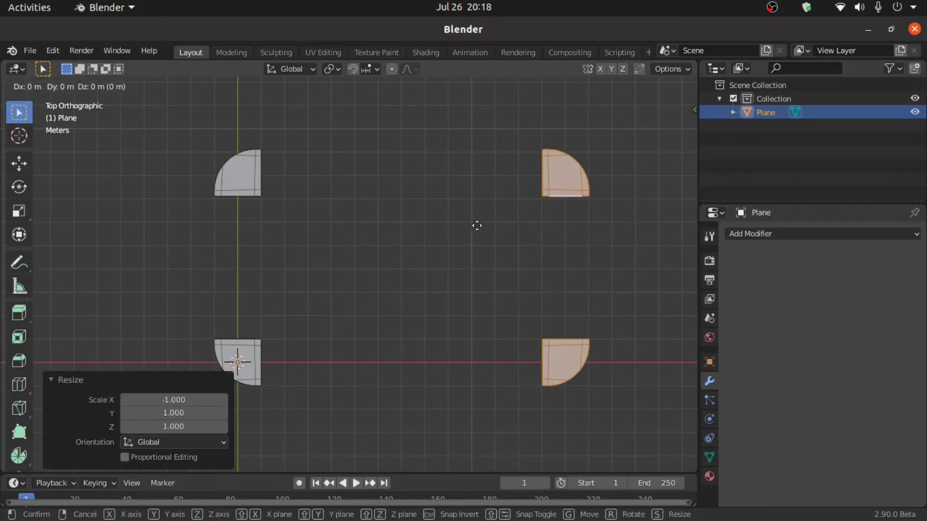
pyautogui.press('x')
pyautogui.click(490, 223)
pyautogui.moveTo(490, 223); pyautogui.dragTo(473, 171, button='middle')
pyautogui.click(416, 249)
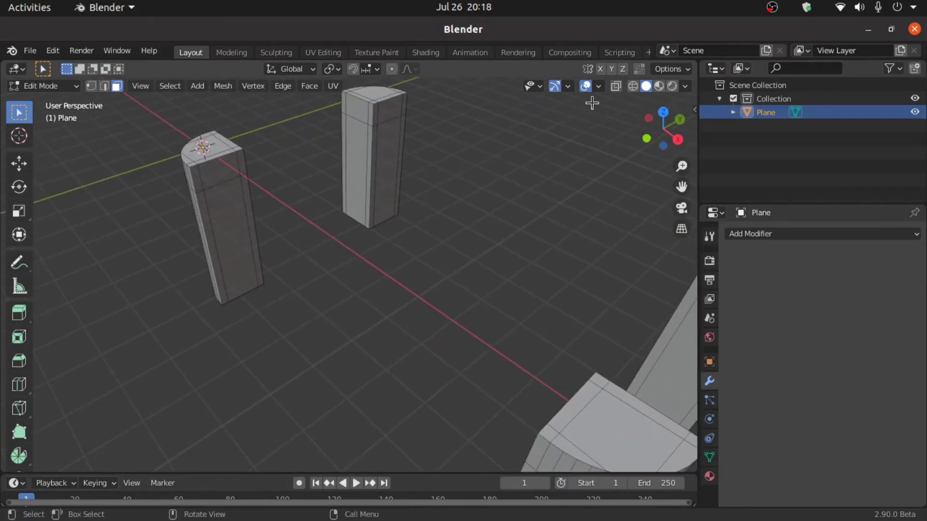
# Turn on the Face Orientation overlay and check the normals of all four legs
pyautogui.click(597, 88)
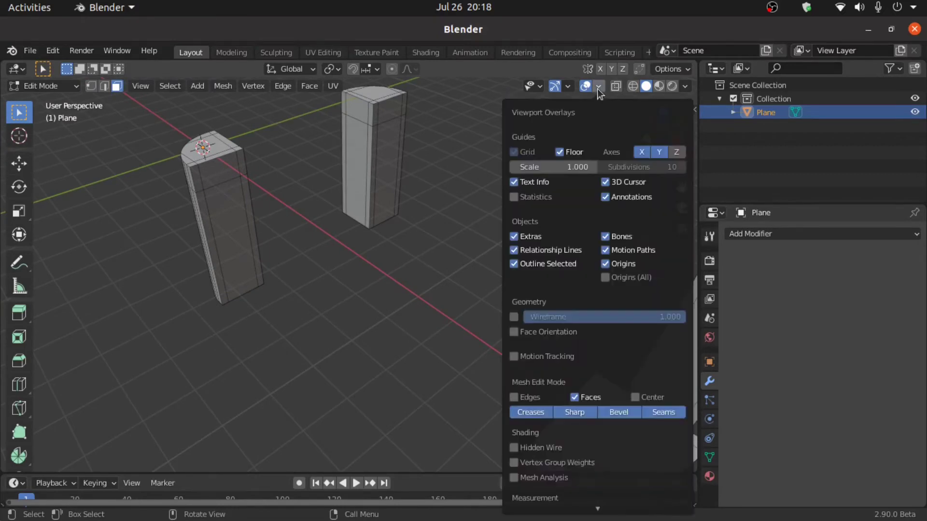
pyautogui.click(514, 332)
pyautogui.moveTo(300, 292); pyautogui.dragTo(345, 270, button='middle')
pyautogui.scroll(2, 223, 268)
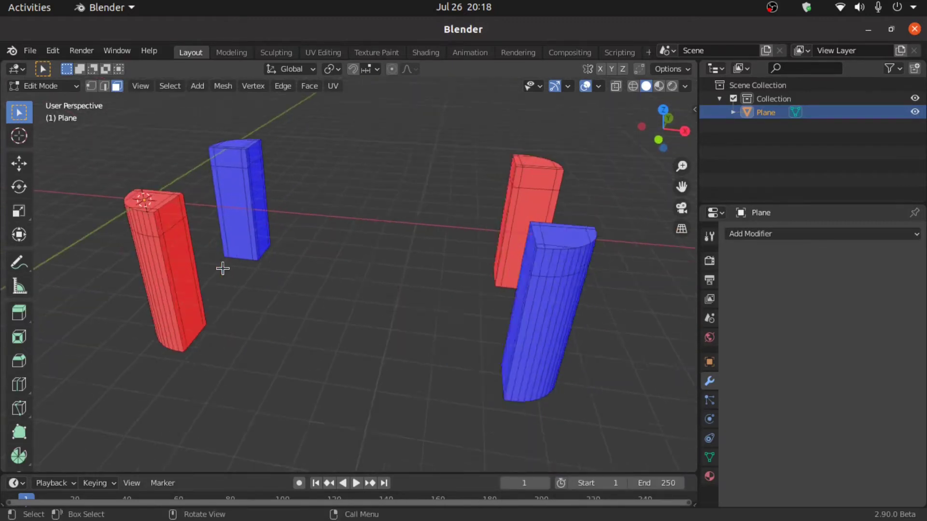
# Select all four legs and recalculate their normals to the inside so every leg has the same face orientation
pyautogui.keyDown('shift'); pyautogui.moveTo(209, 218); pyautogui.dragTo(174, 288, button='middle'); pyautogui.keyUp('shift')
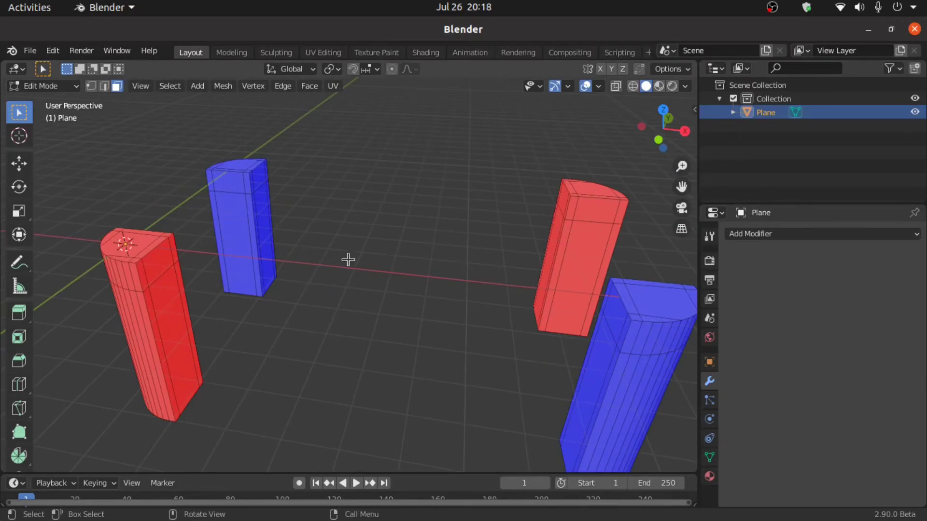
pyautogui.scroll(-4, 308, 299)
pyautogui.moveTo(300, 285)
pyautogui.mouseDown(button='middle')
pyautogui.moveTo(322, 291)
pyautogui.moveTo(297, 303)
pyautogui.mouseUp(button='middle')
pyautogui.scroll(3, 277, 285)
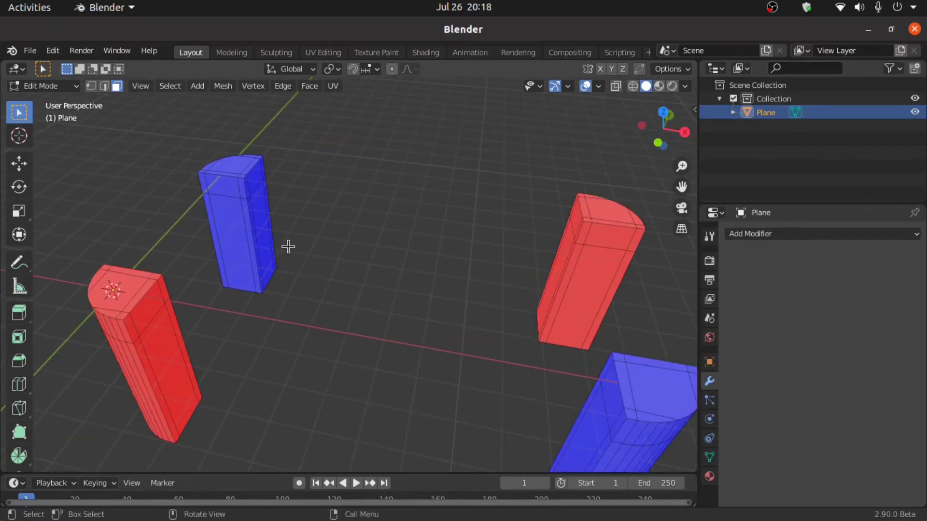
pyautogui.scroll(-2, 302, 227)
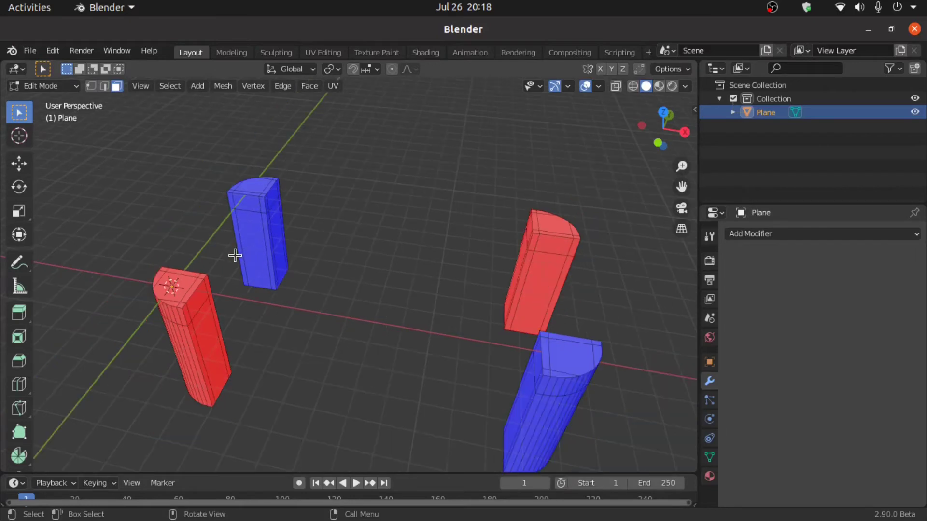
pyautogui.press('a')
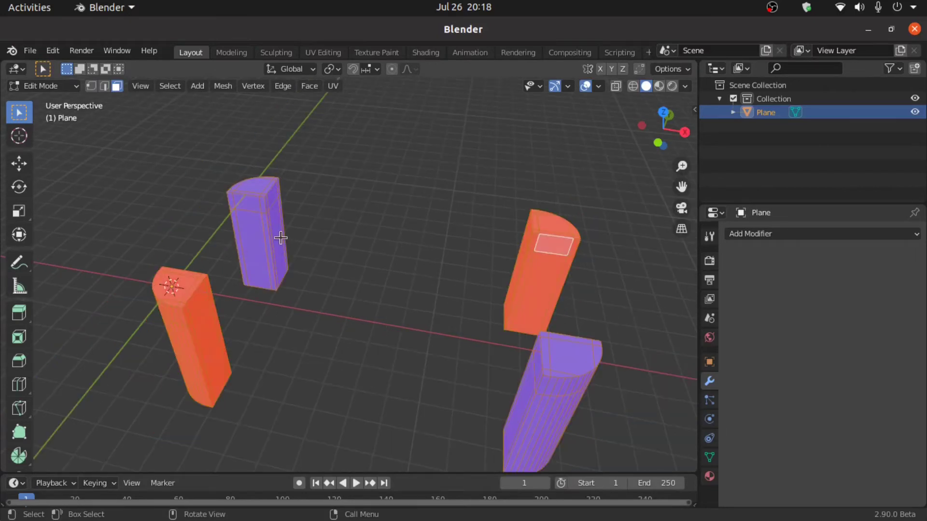
pyautogui.click(226, 90)
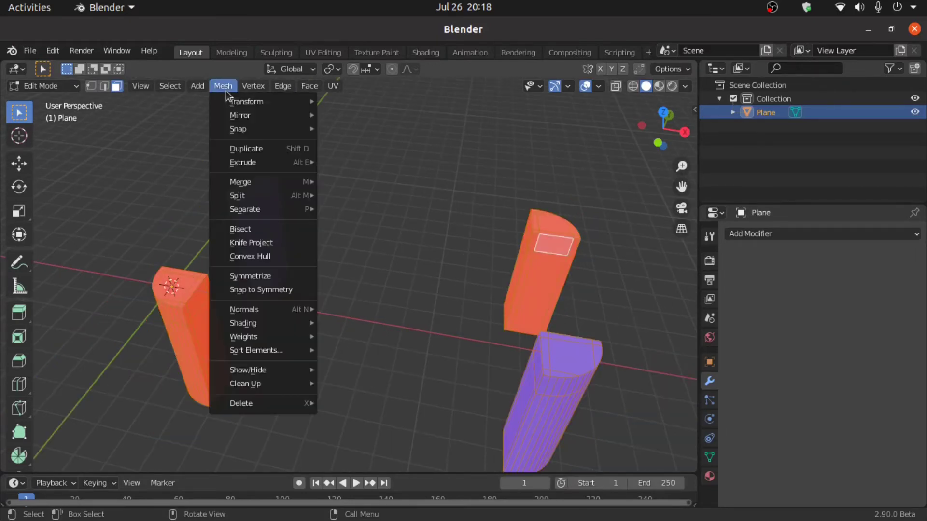
pyautogui.moveTo(250, 313)
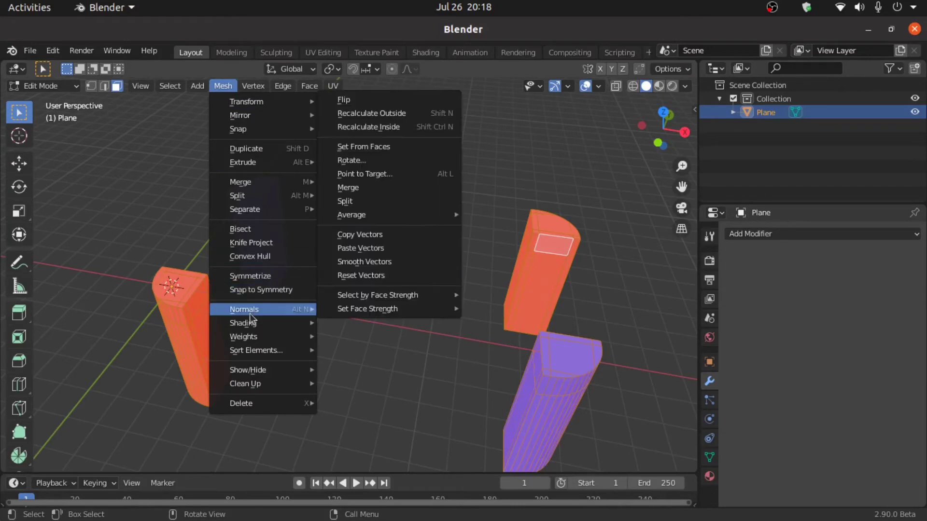
pyautogui.click(380, 127)
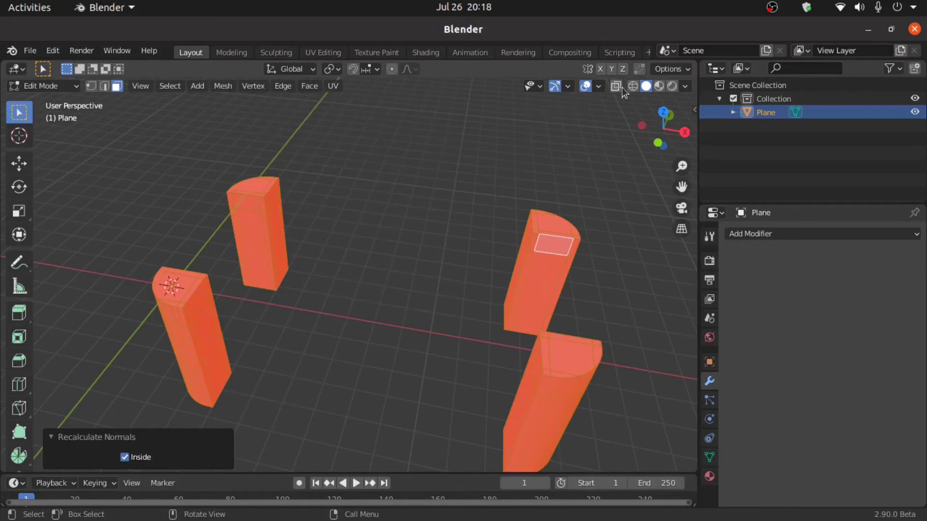
# Turn off the Face Orientation overlay and clear the selection of the legs
pyautogui.click(599, 86)
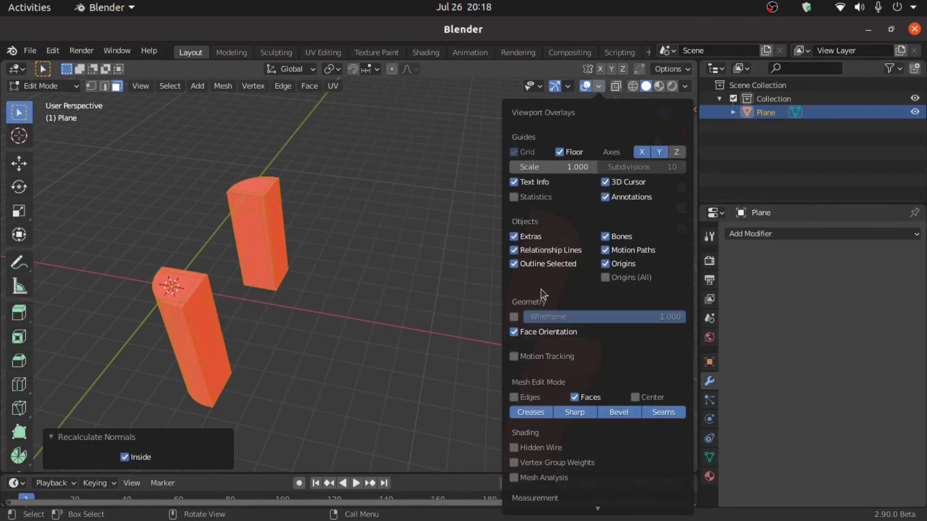
pyautogui.click(514, 332)
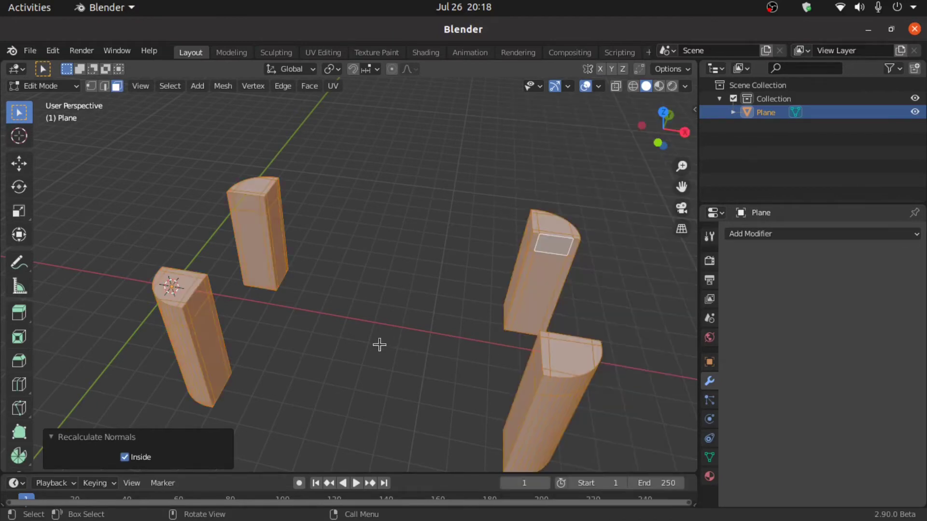
pyautogui.click(379, 344)
# Bridge the facing upper inner faces of the leg at the 3D cursor and its neighbour along the X axis into a long rail
pyautogui.scroll(2, 379, 344)
pyautogui.moveTo(379, 344); pyautogui.dragTo(298, 254, button='middle')
pyautogui.scroll(-1, 222, 260)
pyautogui.scroll(-2, 222, 260)
pyautogui.click(178, 253)
pyautogui.scroll(5, 179, 253)
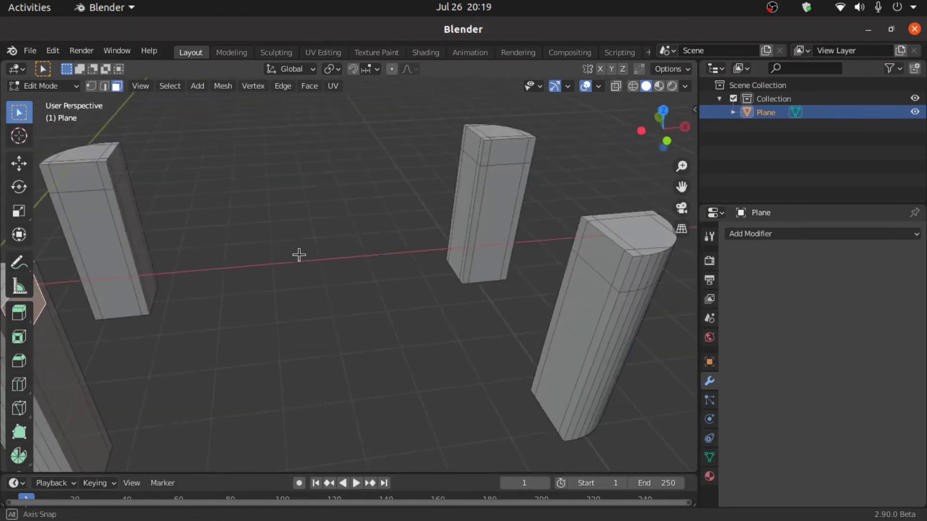
pyautogui.click(597, 249)
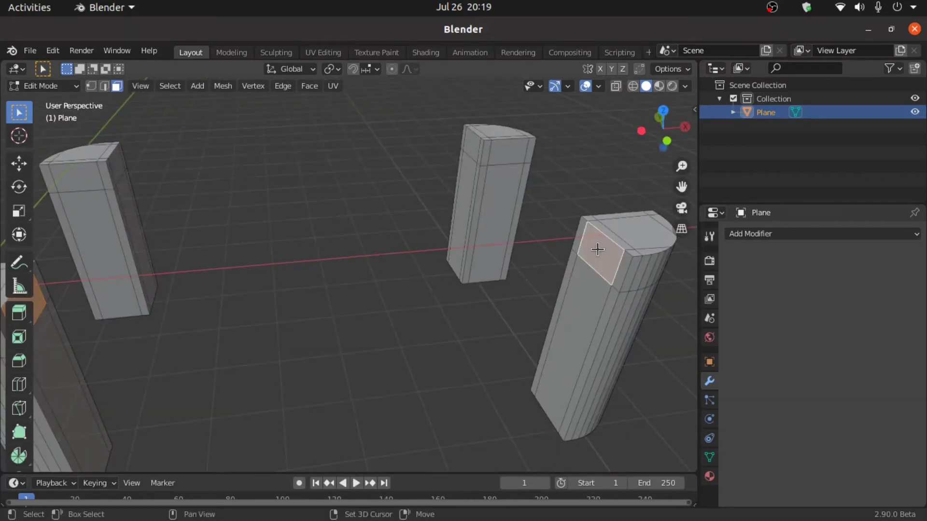
pyautogui.click(309, 87)
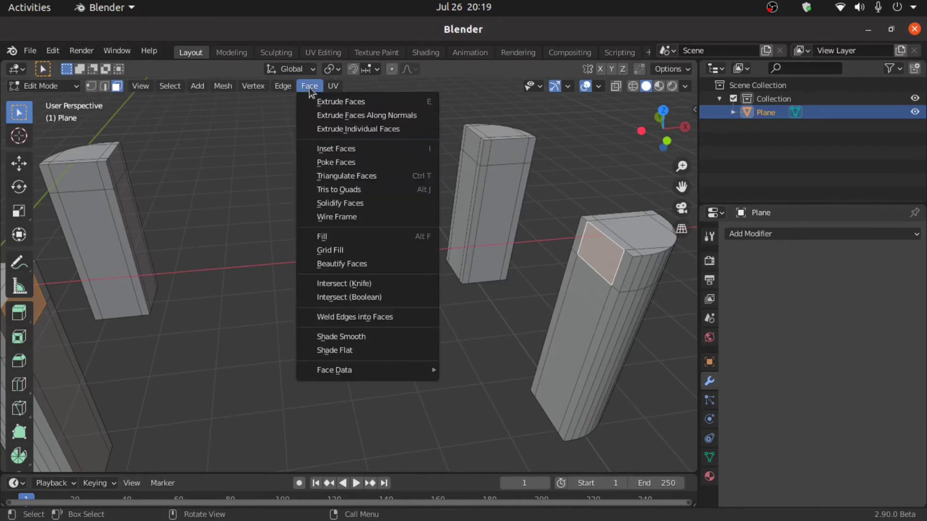
pyautogui.moveTo(289, 88)
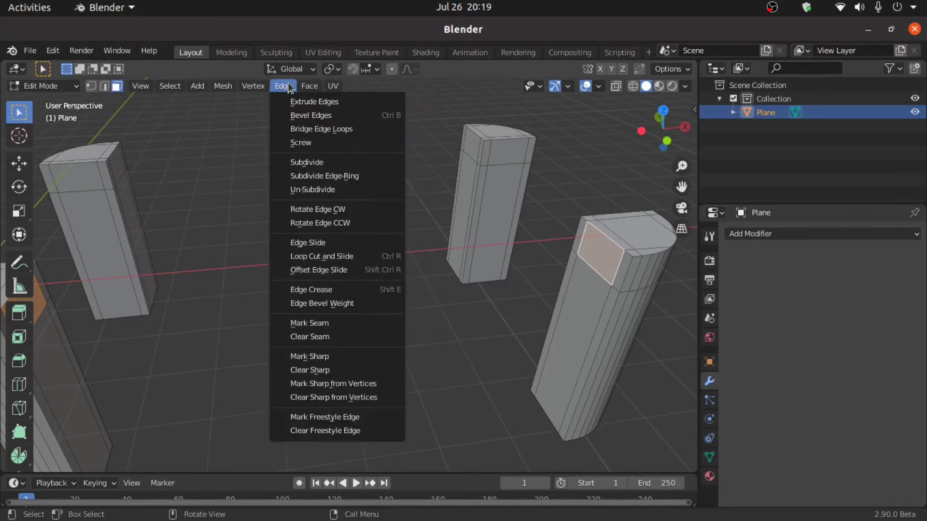
pyautogui.click(306, 132)
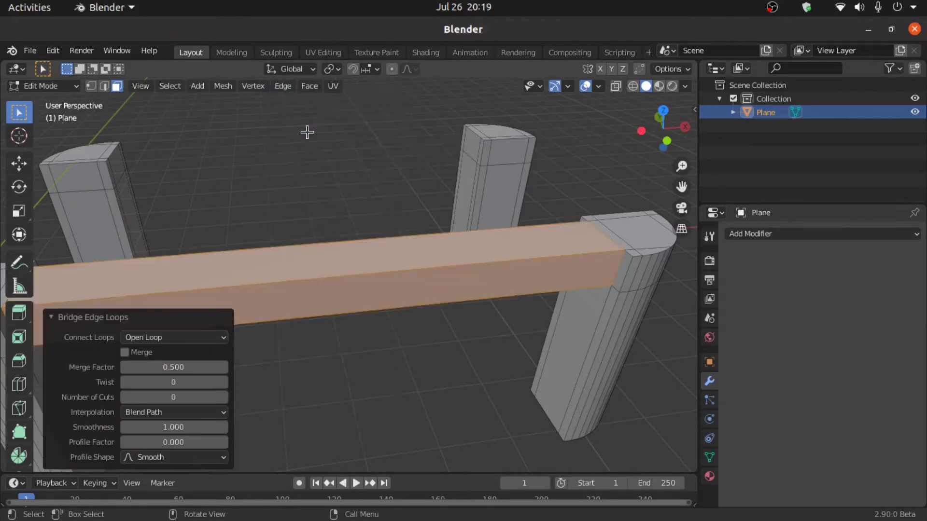
# Bridge the facing upper inner faces of the two legs at the positive X end into a short rail and clear the selection
pyautogui.moveTo(399, 221); pyautogui.dragTo(184, 218, button='middle')
pyautogui.scroll(1, 297, 317)
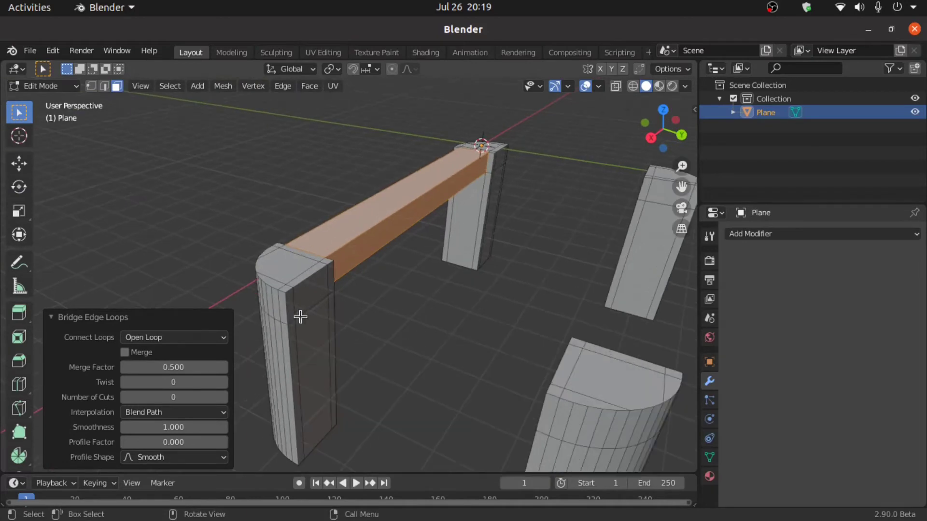
pyautogui.click(304, 290)
pyautogui.moveTo(303, 290); pyautogui.dragTo(414, 270, button='middle')
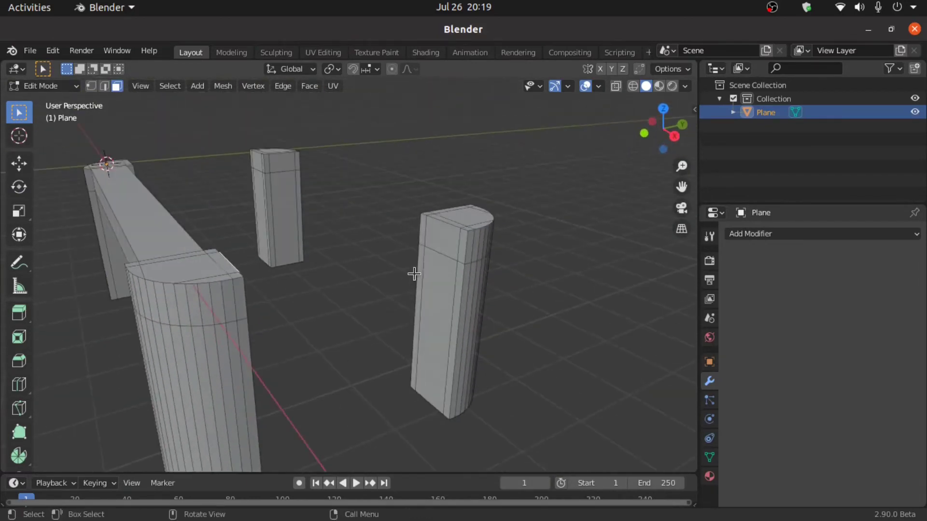
pyautogui.scroll(3, 414, 271)
pyautogui.keyDown('shift'); pyautogui.click(534, 201); pyautogui.keyUp('shift')
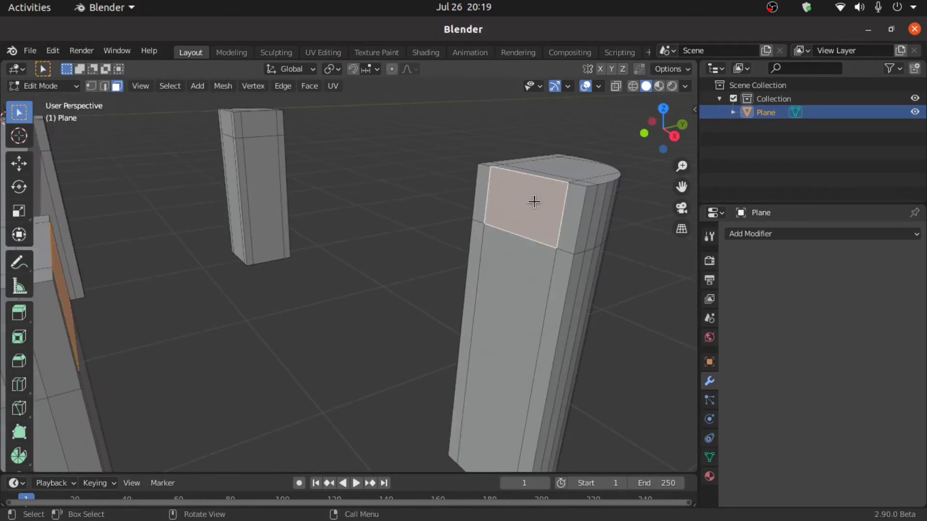
pyautogui.scroll(-3, 534, 201)
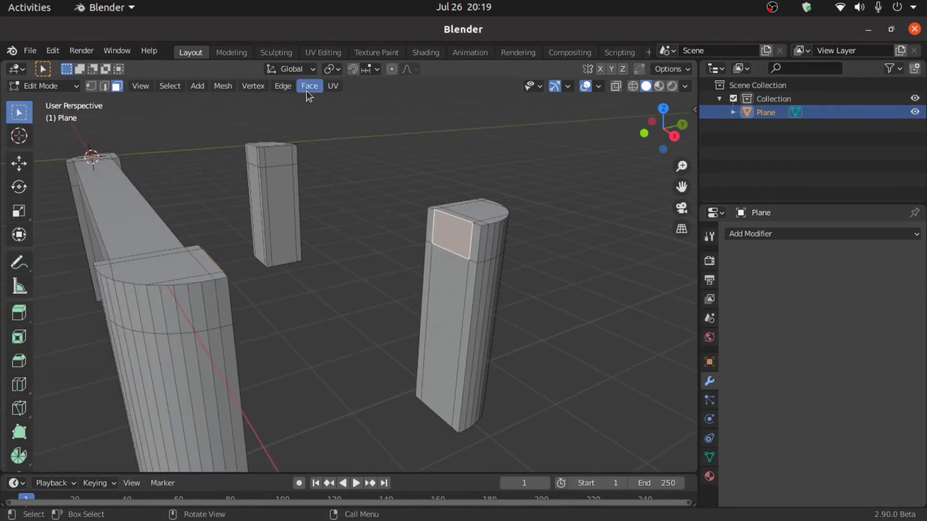
pyautogui.click(282, 91)
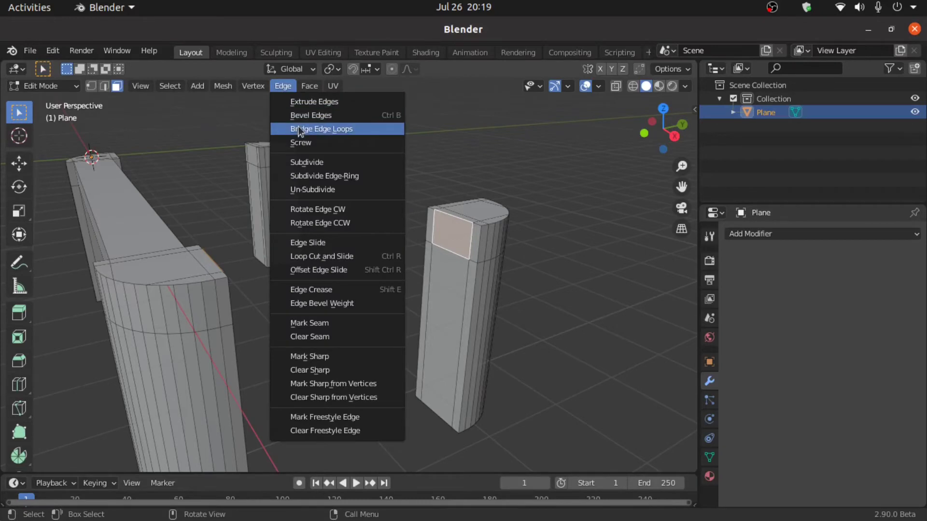
pyautogui.click(297, 127)
pyautogui.moveTo(468, 217); pyautogui.dragTo(256, 246, button='middle')
pyautogui.keyDown('shift'); pyautogui.moveTo(513, 265); pyautogui.dragTo(395, 296, button='middle'); pyautogui.keyUp('shift')
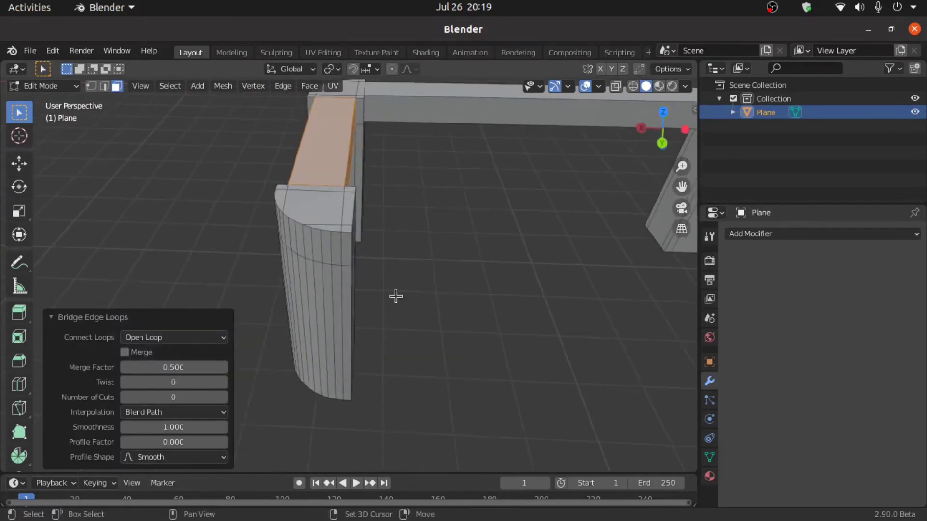
pyautogui.click(281, 210)
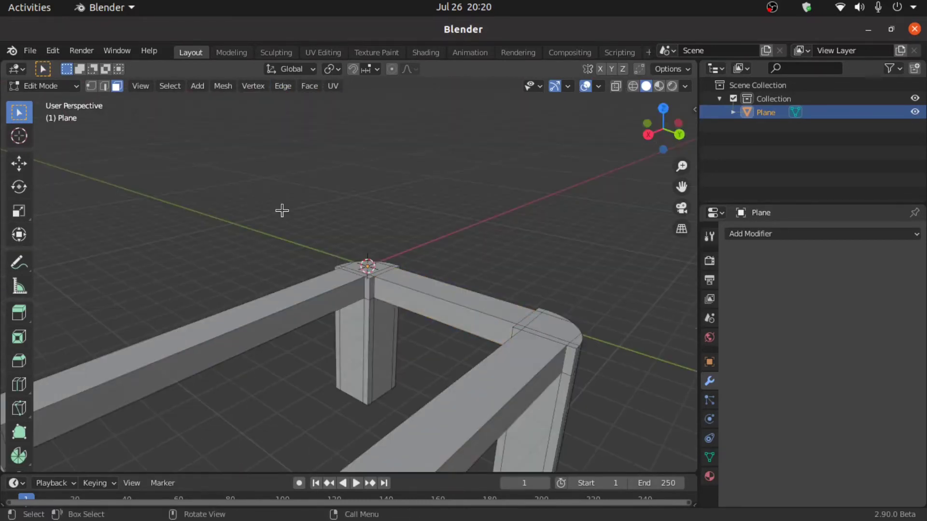
# In Object Mode, set the table frame's origin to its geometry and clear its location to centre it on the world origin
pyautogui.moveTo(282, 210); pyautogui.dragTo(335, 250, button='middle')
pyautogui.press('KP_7')
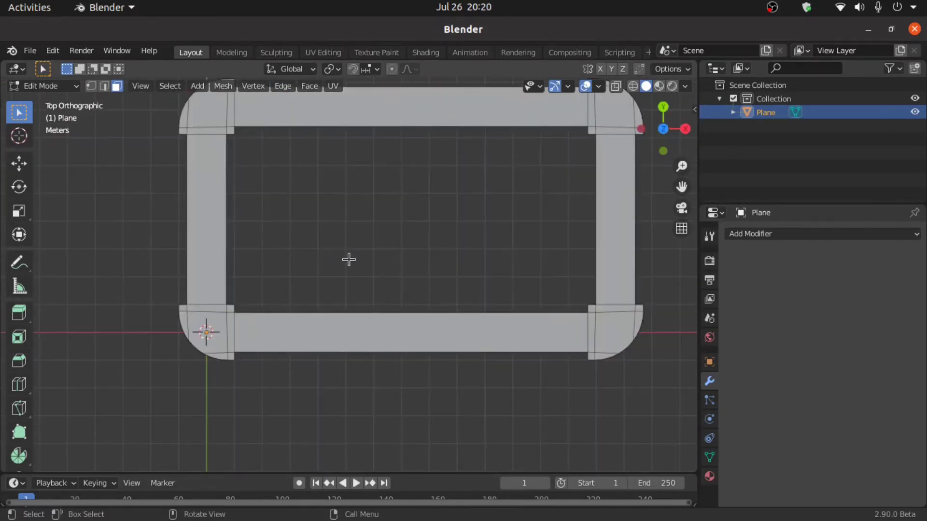
pyautogui.scroll(-2, 364, 302)
pyautogui.scroll(3, 366, 306)
pyautogui.scroll(-2, 365, 306)
pyautogui.press('Tab')
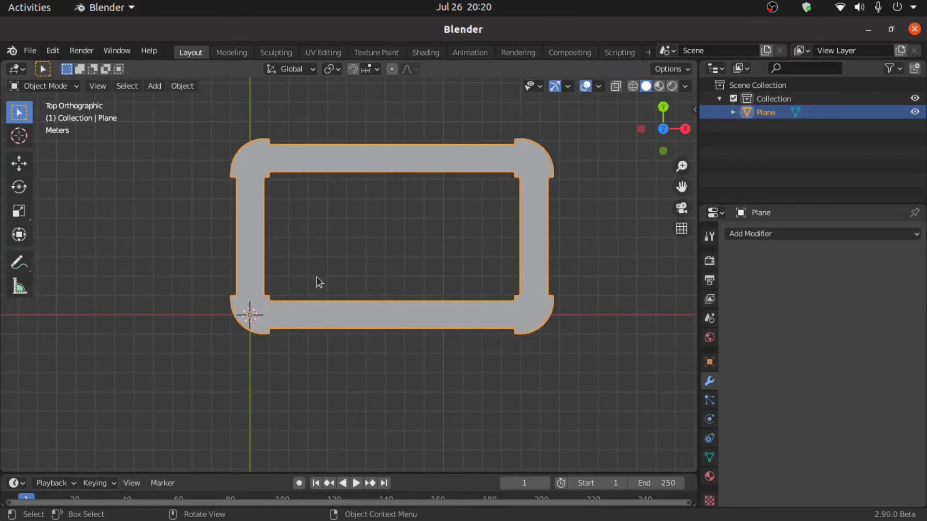
pyautogui.click(189, 88)
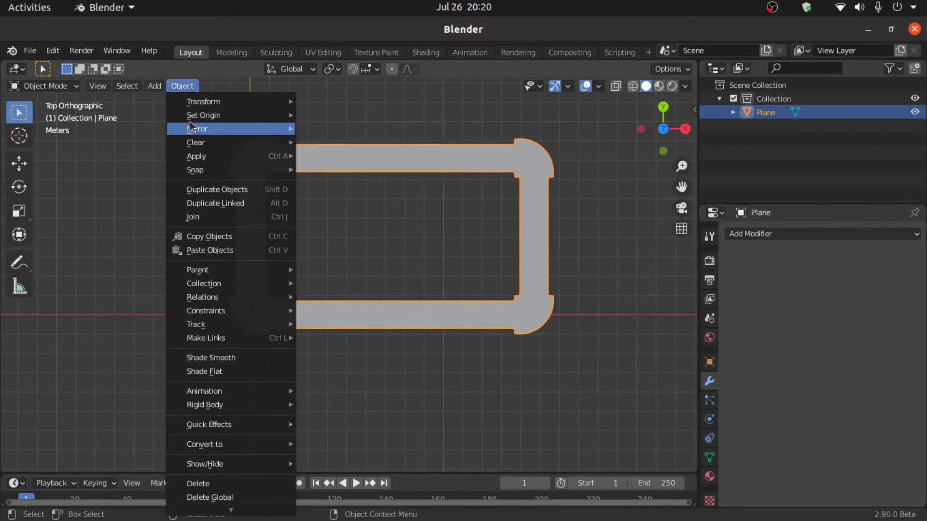
pyautogui.moveTo(199, 120)
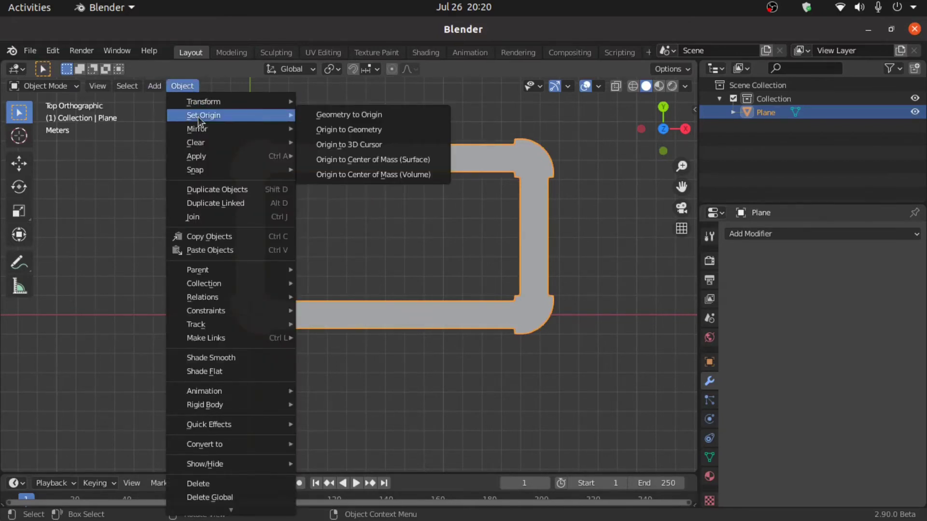
pyautogui.click(344, 128)
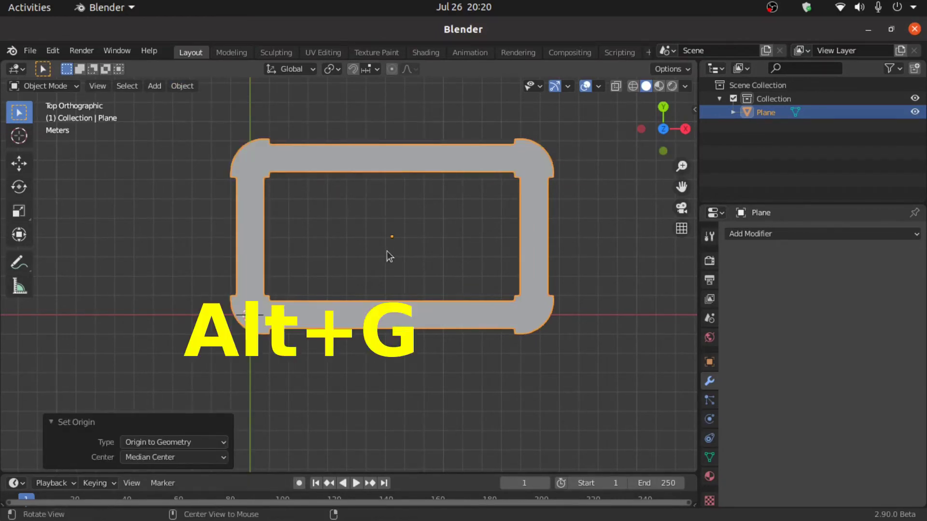
pyautogui.hotkey('alt', 'g')
# Move the table frame up about 3.98 m along the Z axis in the front view
pyautogui.press('KP_1')
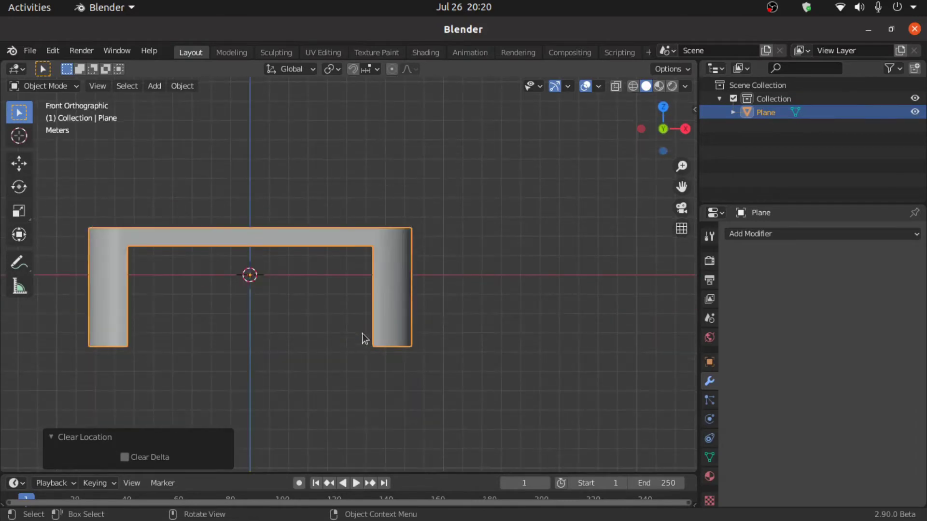
pyautogui.press('g')
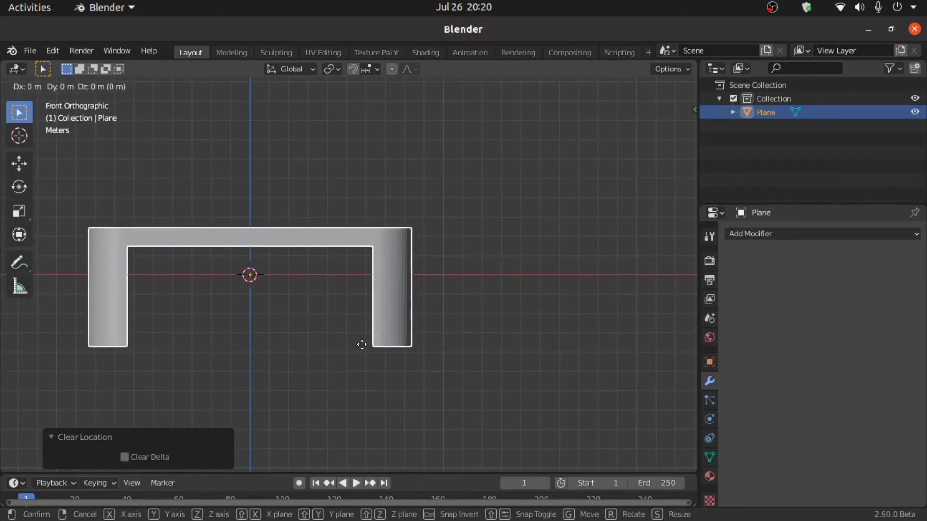
pyautogui.press('z')
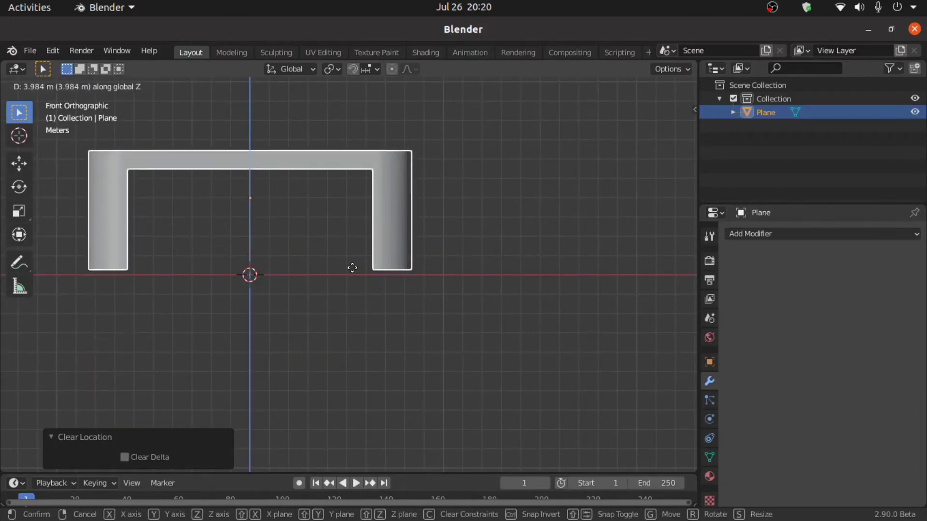
pyautogui.click(353, 268)
# Put the table frame in Edit Mode with X-ray and vertex selection enabled, seen from the front
pyautogui.moveTo(352, 267); pyautogui.dragTo(372, 293, button='middle')
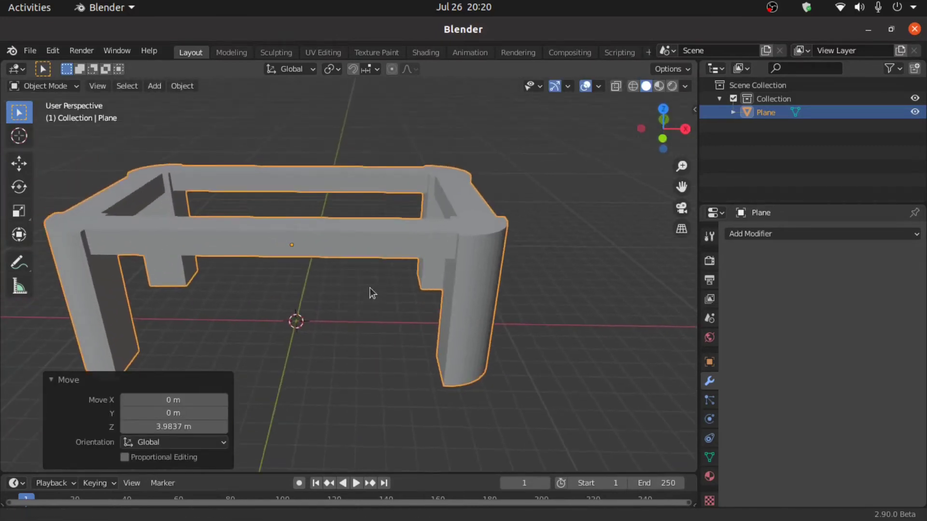
pyautogui.click(42, 89)
pyautogui.click(48, 112)
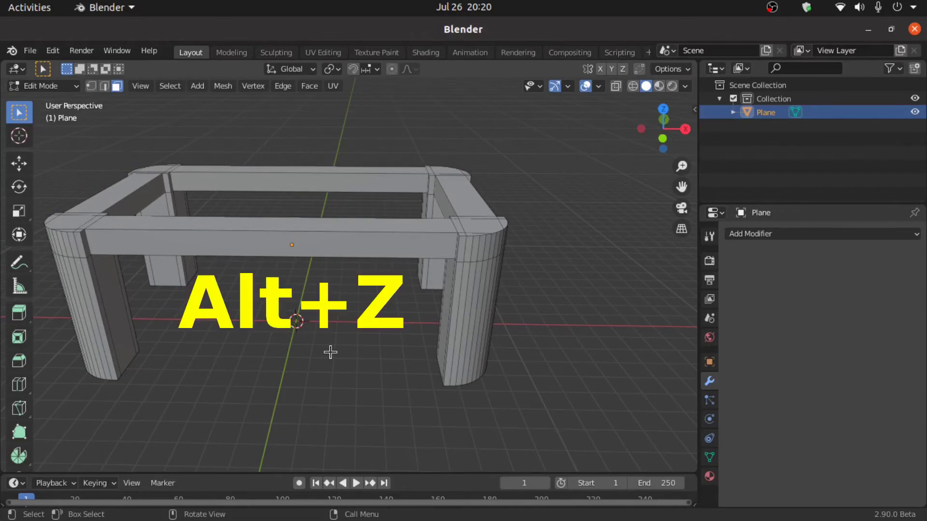
pyautogui.hotkey('alt', 'z')
pyautogui.press('KP_1')
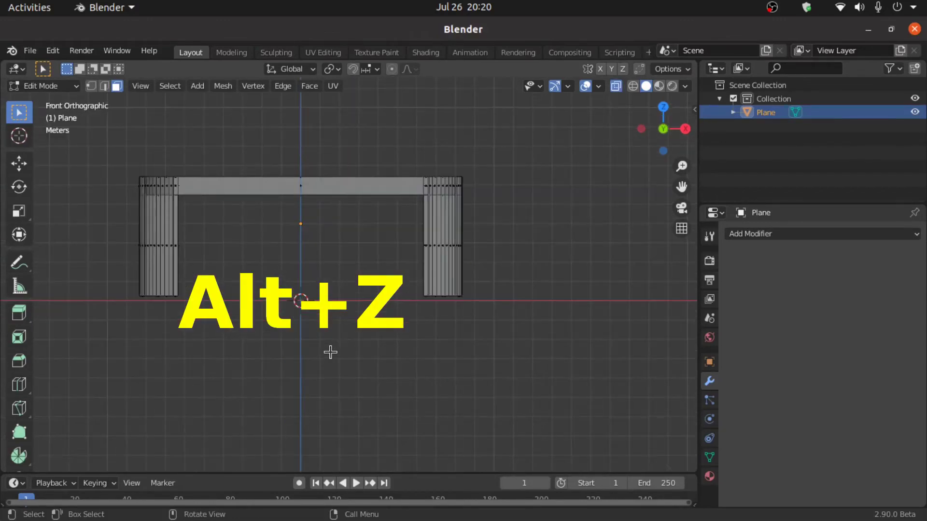
pyautogui.click(90, 87)
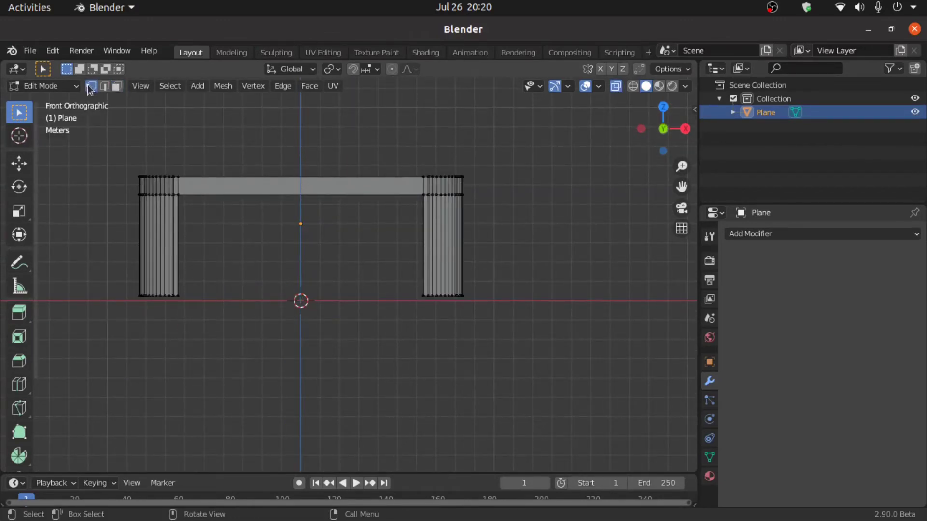
# Duplicate all the frame's top vertices and raise the copy about 1.31 m along the Z axis
pyautogui.moveTo(94, 131); pyautogui.dragTo(488, 184)
pyautogui.moveTo(488, 184); pyautogui.dragTo(498, 298, button='middle')
pyautogui.press('g')
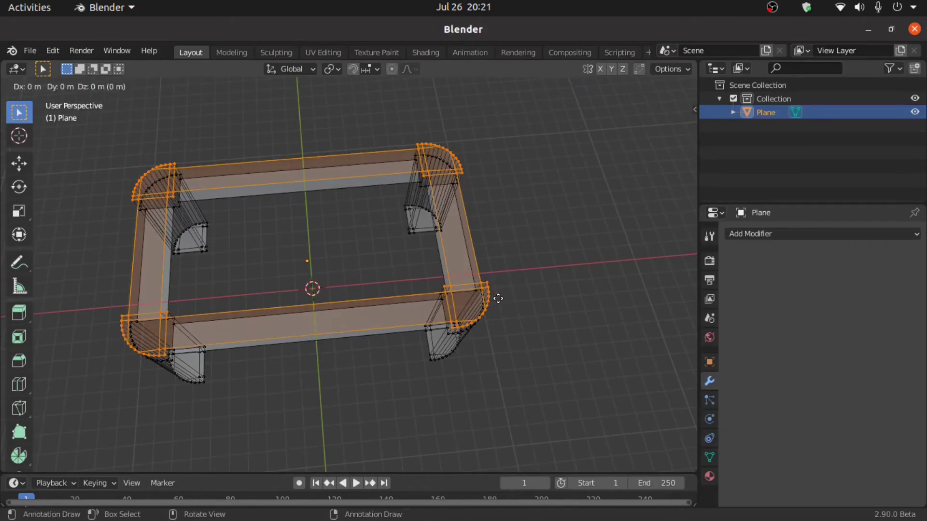
pyautogui.press('z')
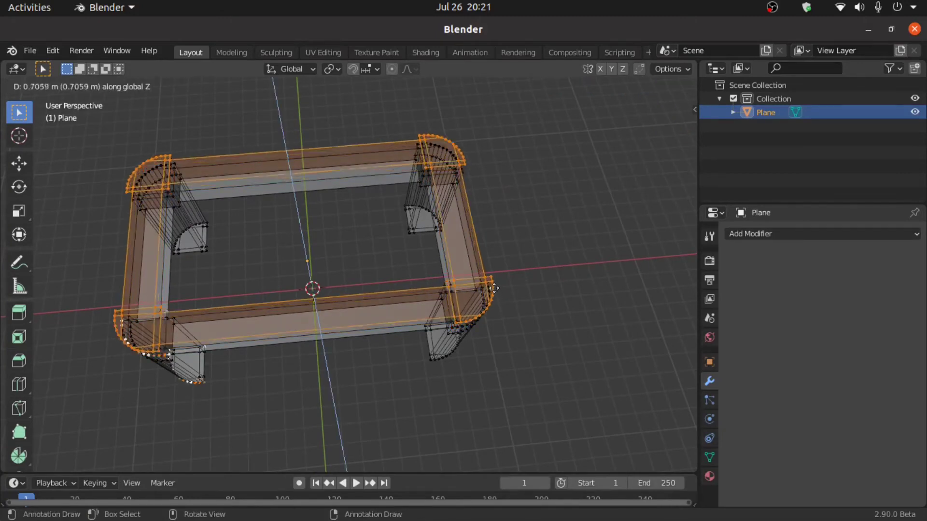
pyautogui.click(493, 285)
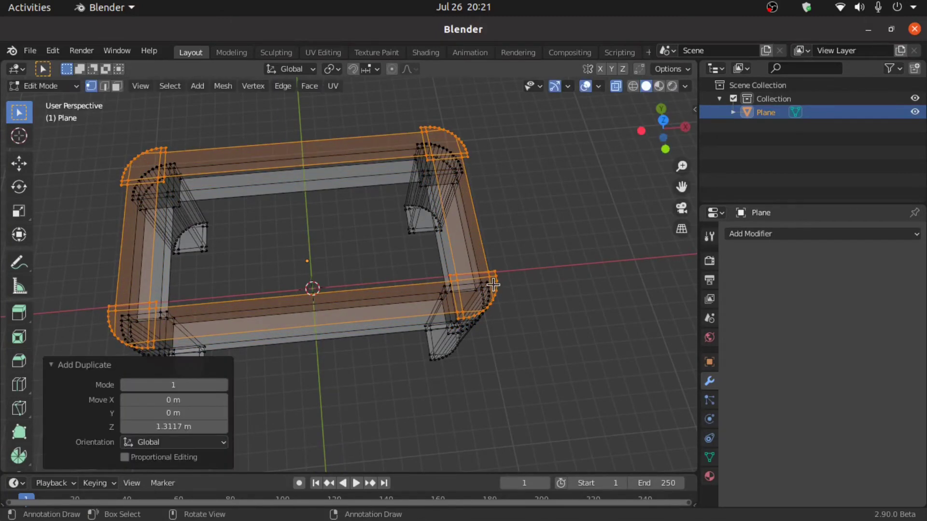
# Separate the duplicated ring into its own object, then return to Object Mode with X-ray off and nothing selected
pyautogui.press('p')
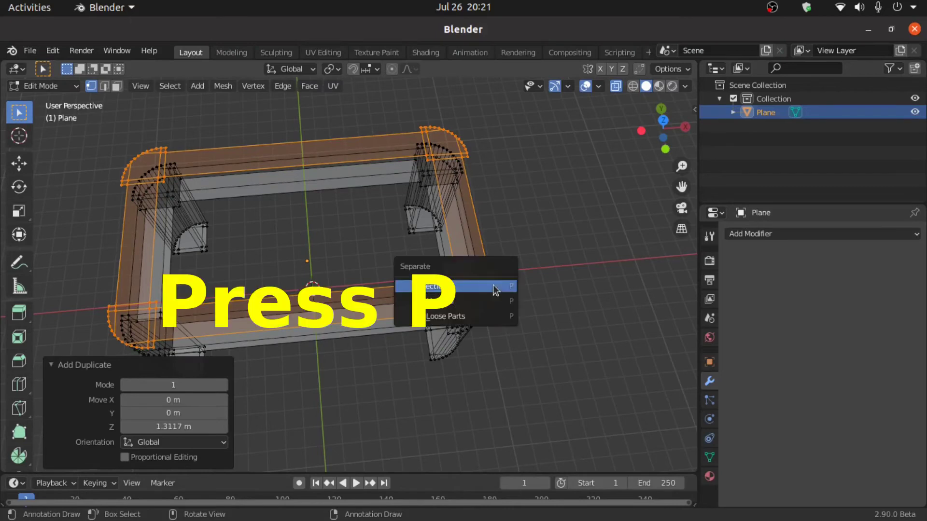
pyautogui.click(466, 290)
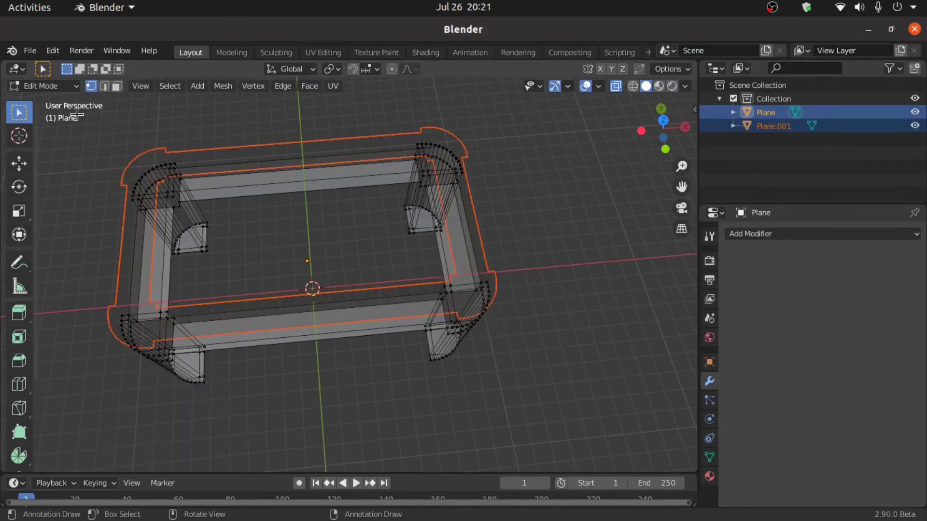
pyautogui.click(46, 86)
pyautogui.click(49, 99)
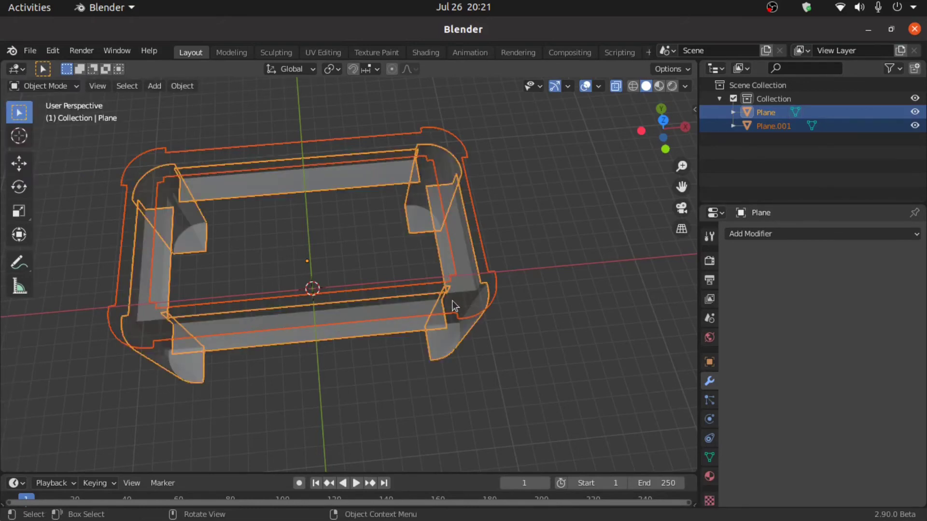
pyautogui.hotkey('alt', 'z')
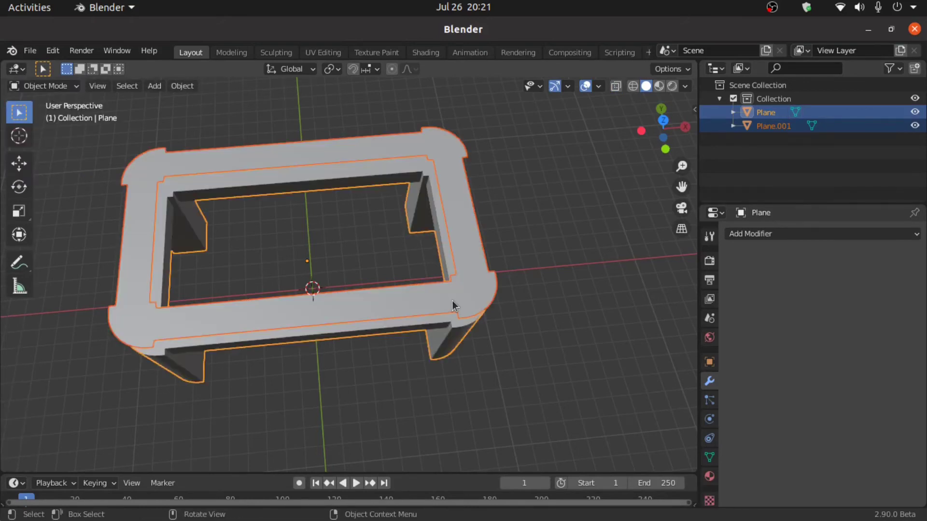
pyautogui.moveTo(453, 301); pyautogui.dragTo(452, 238, button='middle')
pyautogui.click(564, 296)
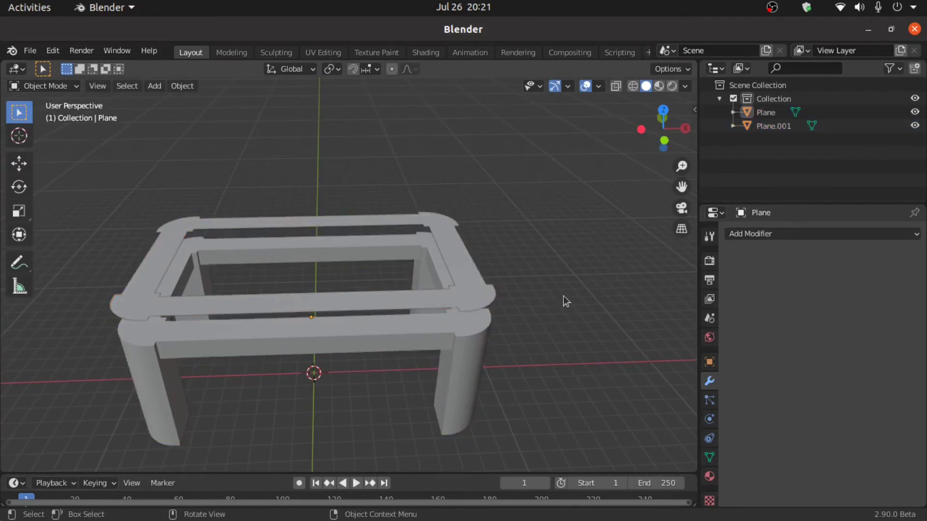
# Put only the separated ring, Plane.001, in Edit Mode and frame it in the top view
pyautogui.click(757, 126)
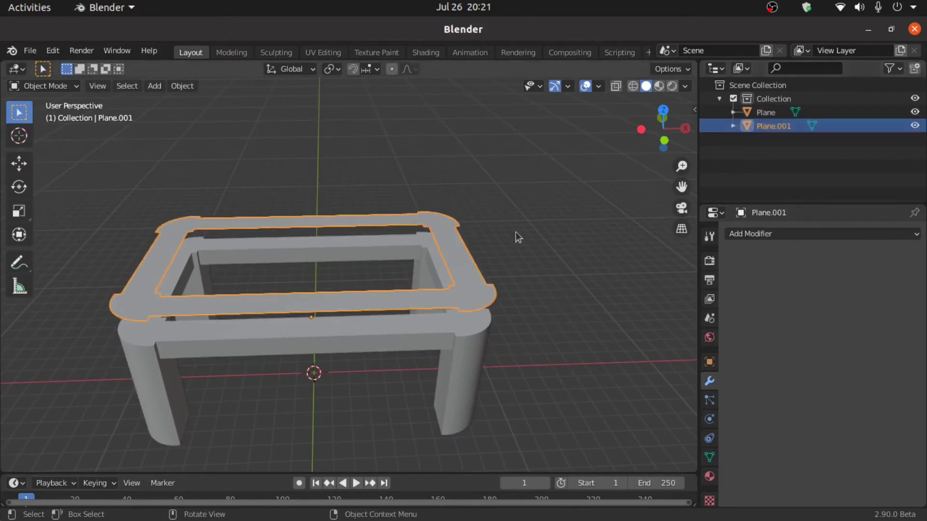
pyautogui.press('KP_7')
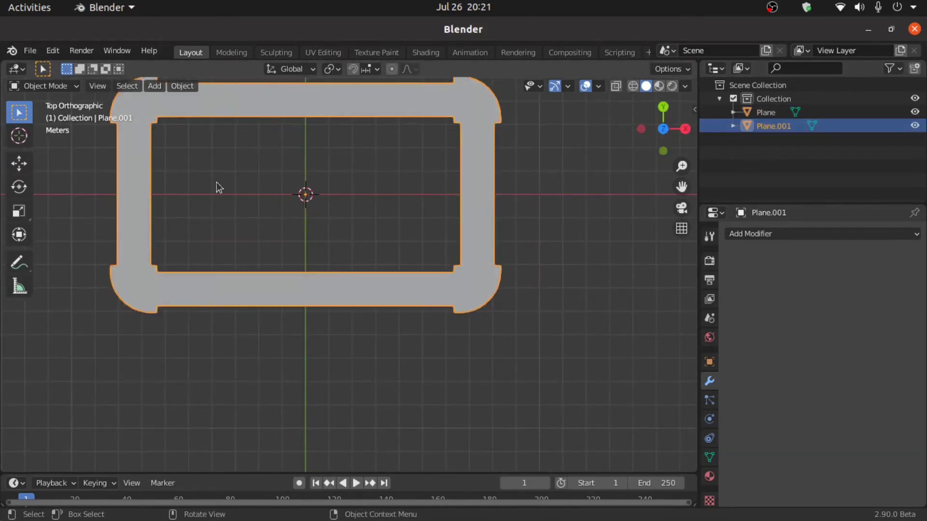
pyautogui.click(57, 87)
pyautogui.click(47, 116)
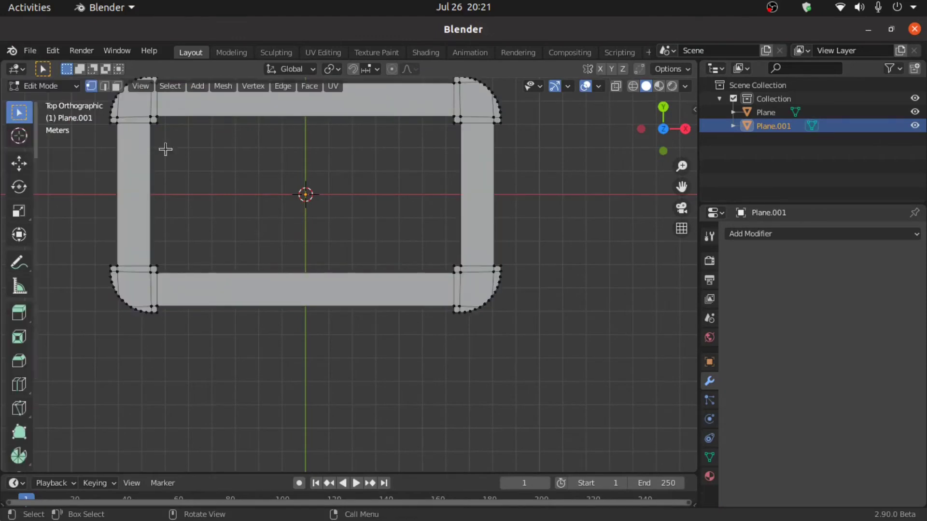
pyautogui.keyDown('shift'); pyautogui.moveTo(219, 166); pyautogui.dragTo(232, 219, button='middle'); pyautogui.keyUp('shift')
pyautogui.scroll(2, 232, 228)
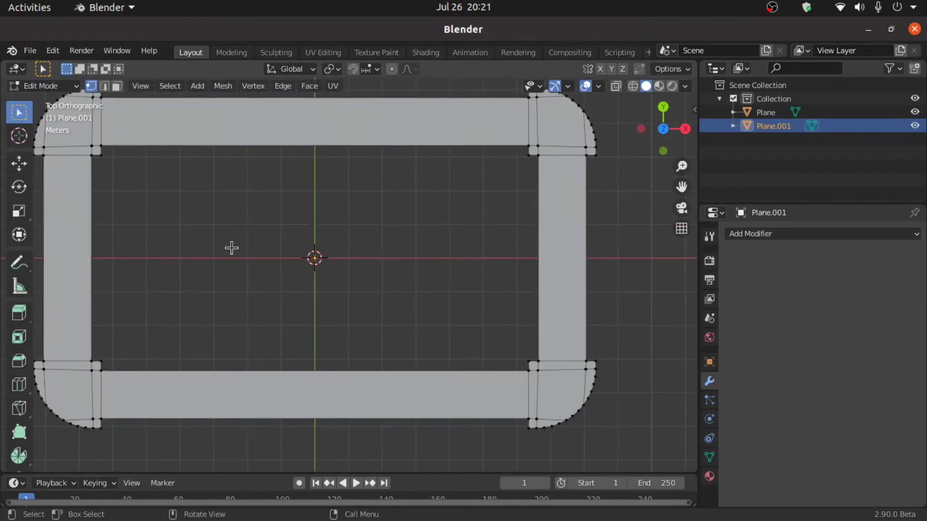
pyautogui.scroll(-1, 232, 256)
# Circle-select the ring's inner vertices at all four corners and delete them, keeping only the rounded outer corner arcs
pyautogui.press('c')
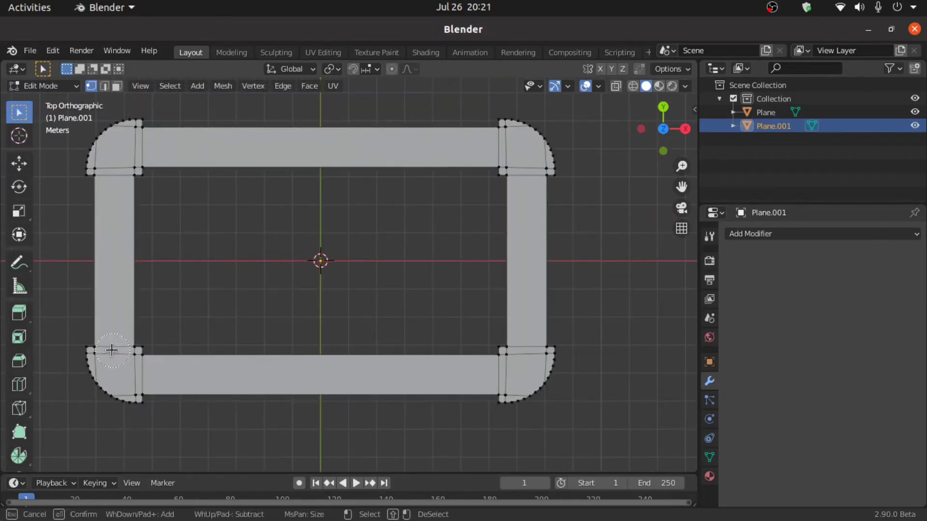
pyautogui.moveTo(99, 350)
pyautogui.mouseDown()
pyautogui.moveTo(132, 351)
pyautogui.moveTo(143, 381)
pyautogui.mouseUp()
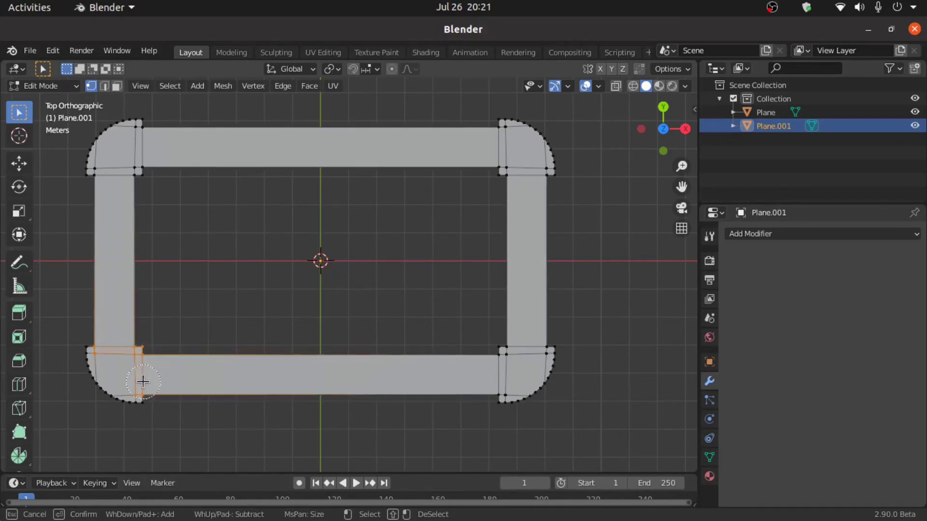
pyautogui.moveTo(443, 341)
pyautogui.mouseDown()
pyautogui.moveTo(499, 379)
pyautogui.moveTo(528, 341)
pyautogui.moveTo(523, 179)
pyautogui.moveTo(497, 141)
pyautogui.moveTo(306, 153)
pyautogui.moveTo(145, 136)
pyautogui.moveTo(108, 177)
pyautogui.mouseUp()
pyautogui.press('Escape')
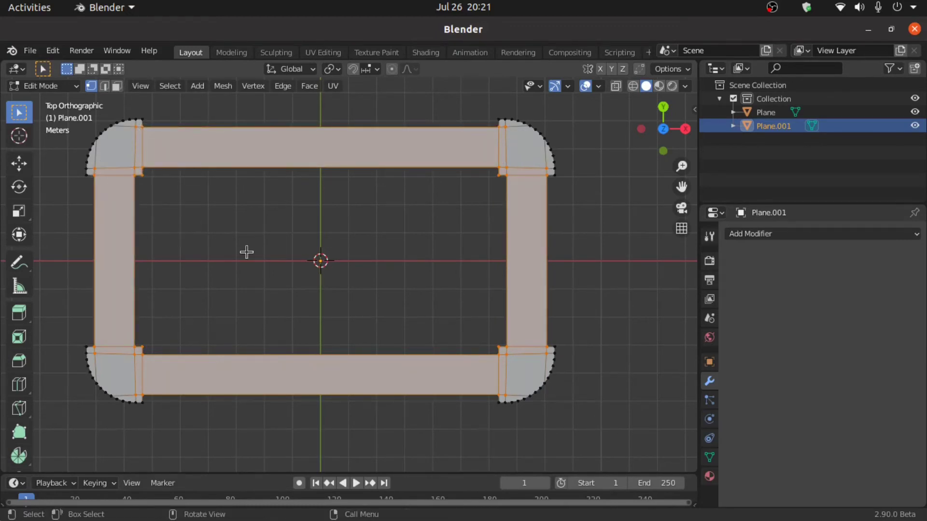
pyautogui.press('x')
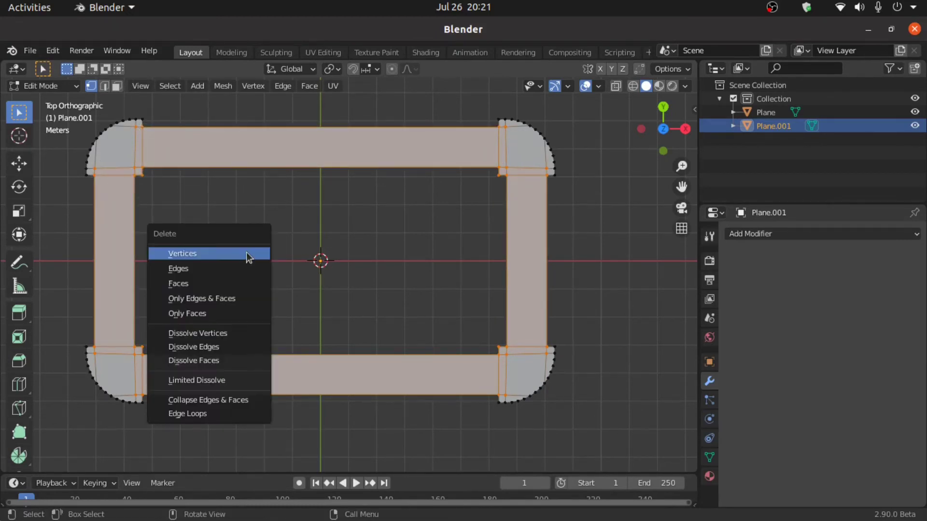
pyautogui.click(219, 252)
pyautogui.moveTo(254, 251)
pyautogui.mouseDown(button='middle')
pyautogui.moveTo(254, 219)
pyautogui.moveTo(258, 235)
pyautogui.mouseUp(button='middle')
# Join the end vertices of neighbouring corner arcs with straight edges along all four sides to close the tabletop outline
pyautogui.press('KP_7')
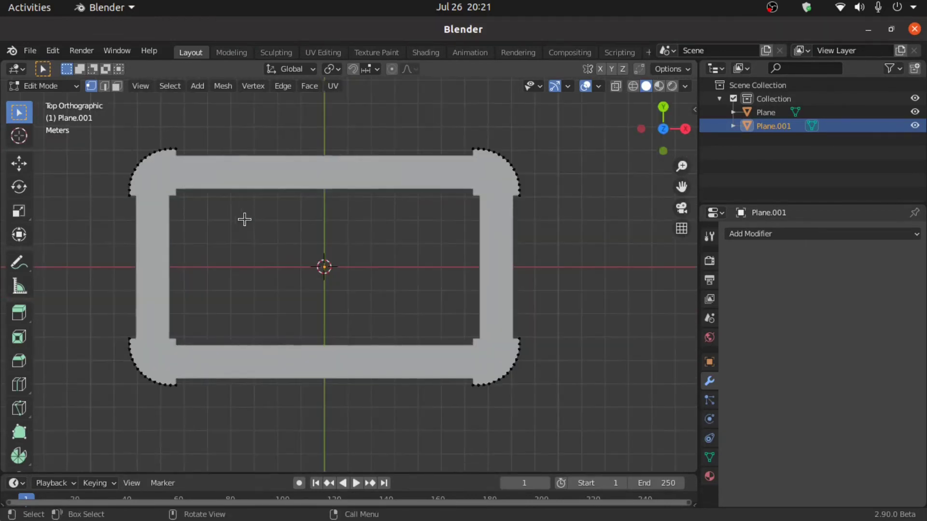
pyautogui.keyDown('shift'); pyautogui.click(469, 150); pyautogui.keyUp('shift')
pyautogui.press('f')
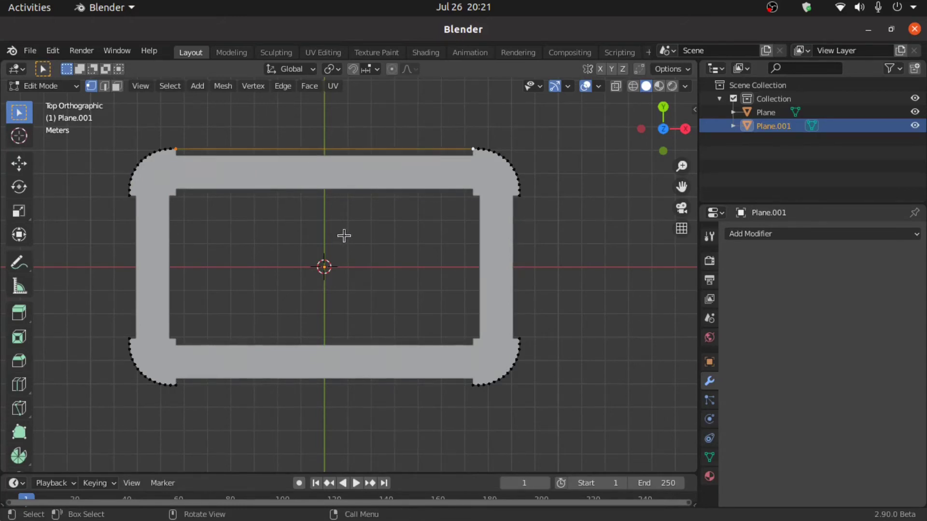
pyautogui.keyDown('shift'); pyautogui.click(519, 196); pyautogui.keyUp('shift')
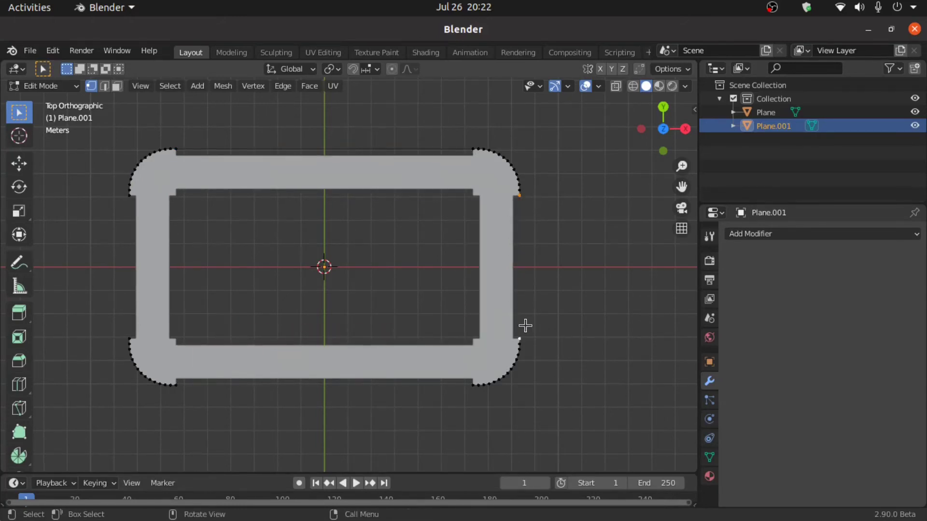
pyautogui.keyDown('shift'); pyautogui.click(519, 338); pyautogui.keyUp('shift')
pyautogui.press('f')
pyautogui.click(190, 387)
pyautogui.keyDown('shift'); pyautogui.click(462, 388); pyautogui.keyUp('shift')
pyautogui.press('f')
pyautogui.click(128, 207)
pyautogui.keyDown('shift'); pyautogui.click(129, 321); pyautogui.keyUp('shift')
pyautogui.press('f')
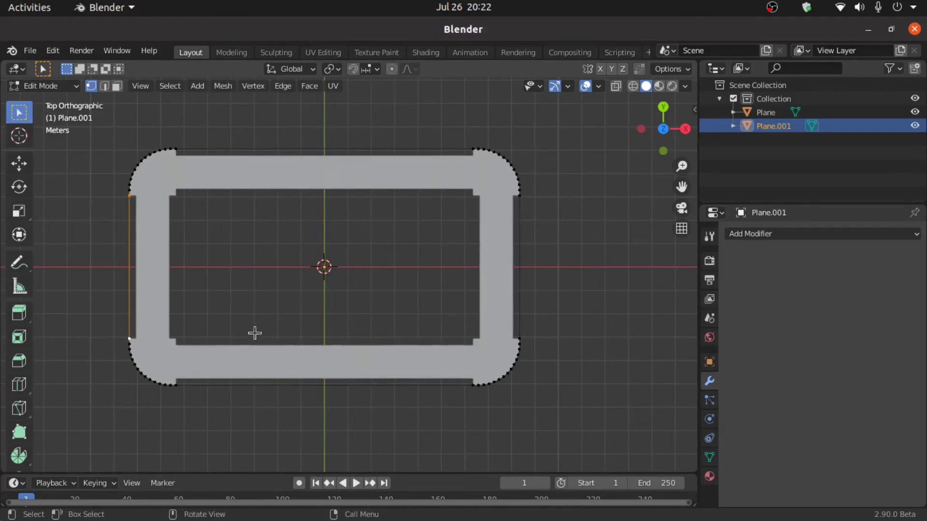
# Fill the whole closed outline with a face and scale the tabletop up to about 1.051
pyautogui.press('a')
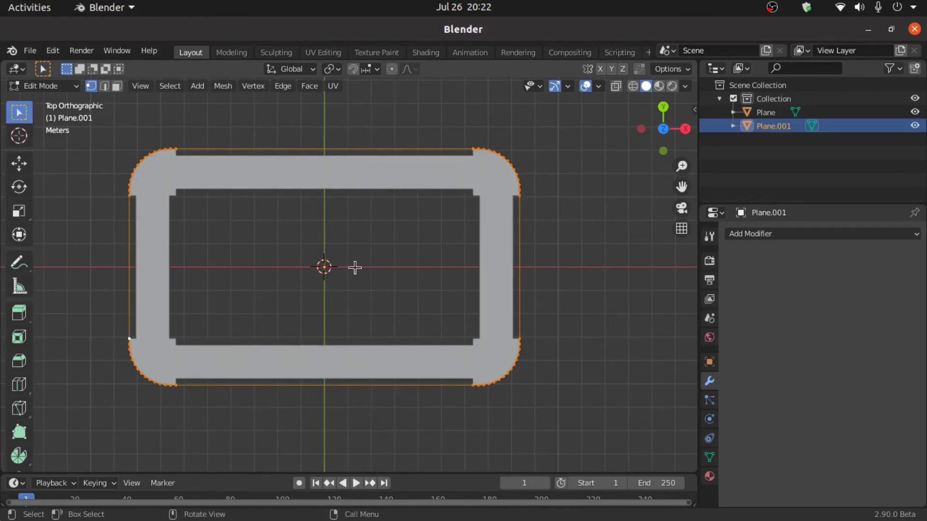
pyautogui.press('f')
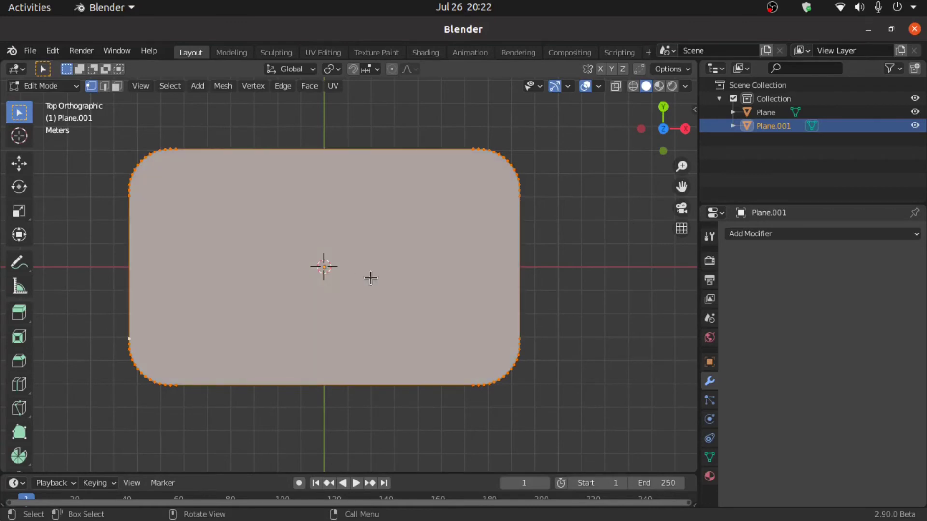
pyautogui.press('s')
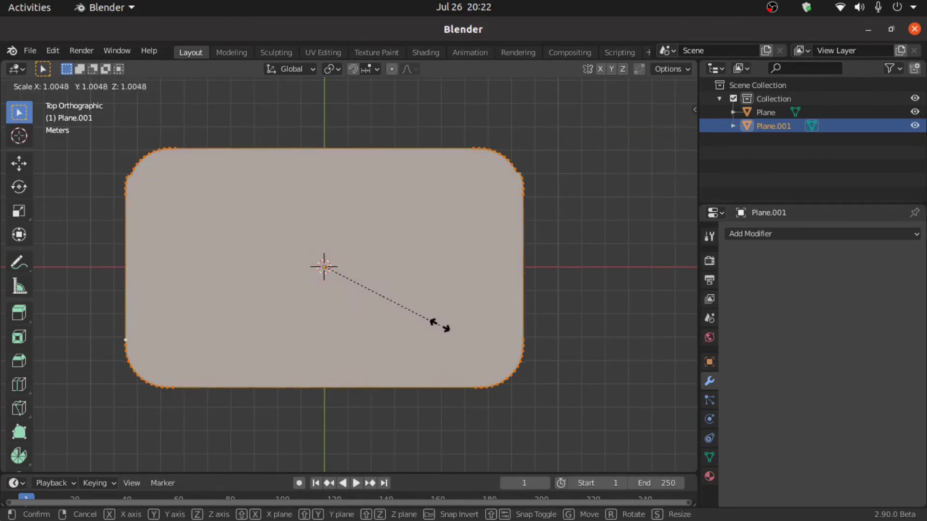
pyautogui.click(443, 328)
# Lower the tabletop face about 0.70 m along Z in the front view and extrude it upward about 0.79 m
pyautogui.moveTo(442, 326); pyautogui.dragTo(417, 215, button='middle')
pyautogui.press('KP_1')
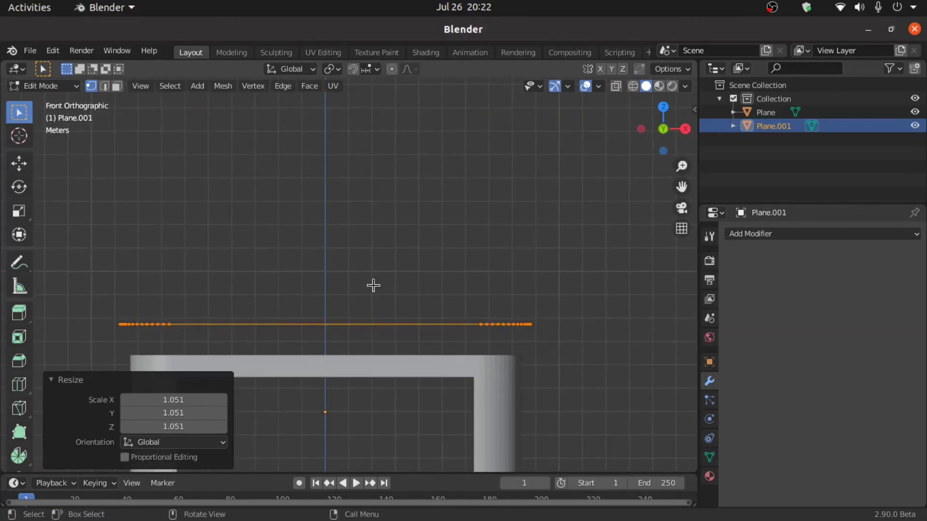
pyautogui.press('g')
pyautogui.press('z')
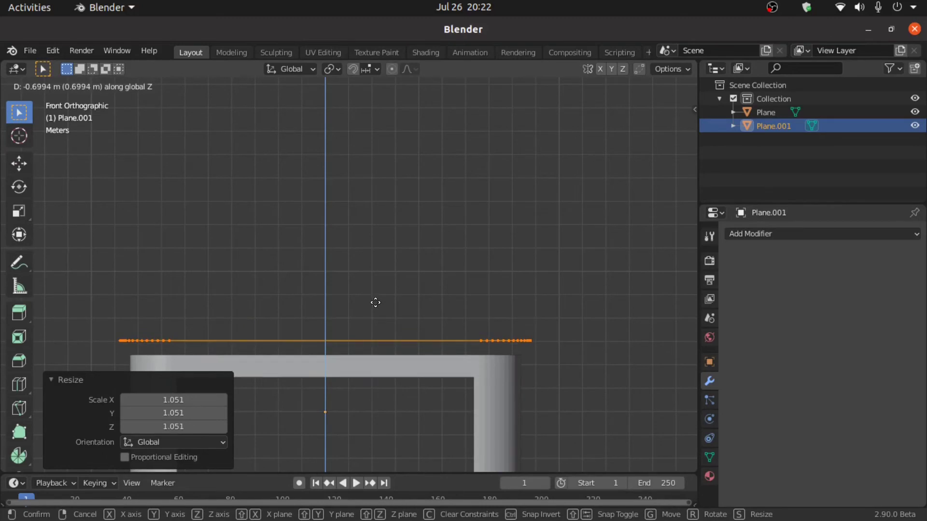
pyautogui.click(375, 303)
pyautogui.press('e')
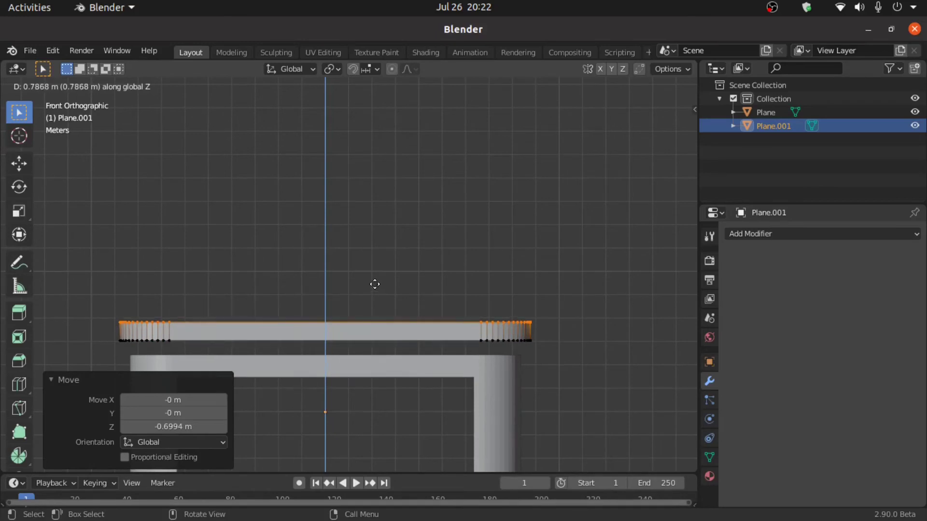
pyautogui.click(374, 284)
# Lower the whole tabletop slab about 0.58 m along Z and fine-tune its height to rest on the frame
pyautogui.press('a')
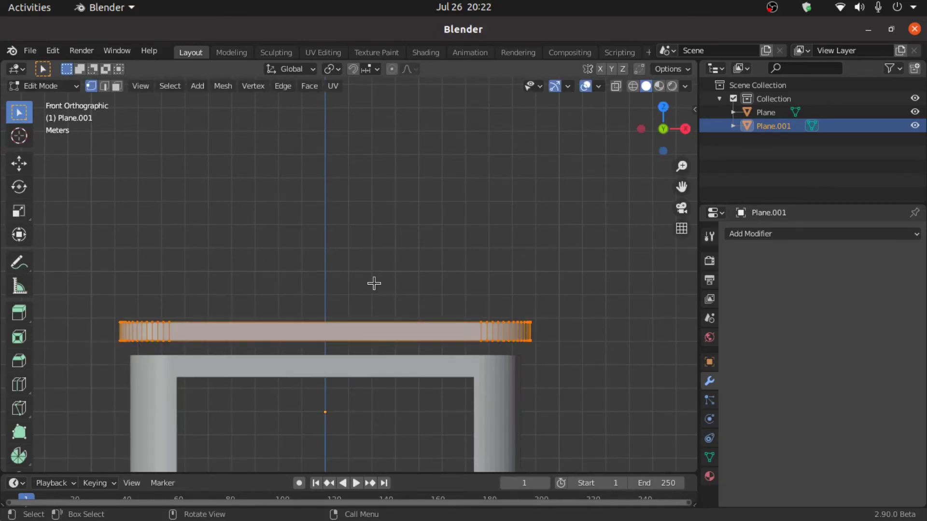
pyautogui.press('g')
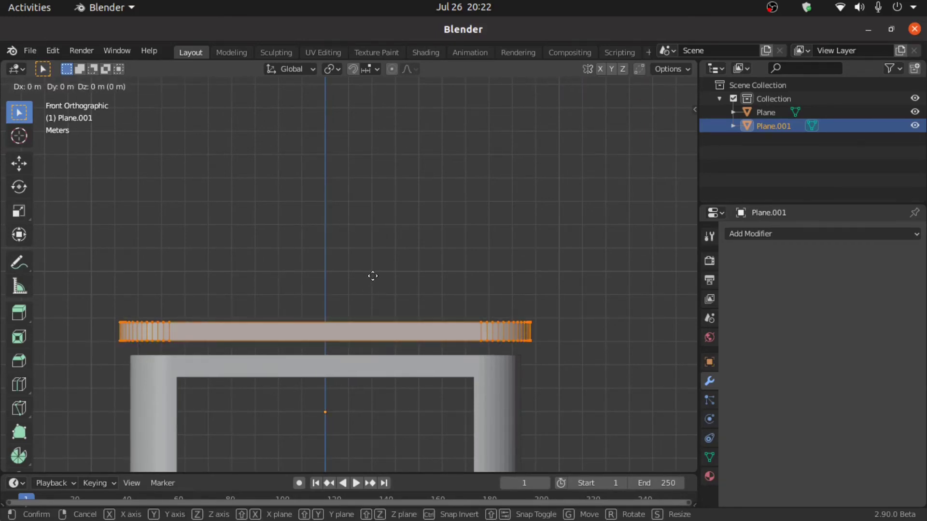
pyautogui.press('z')
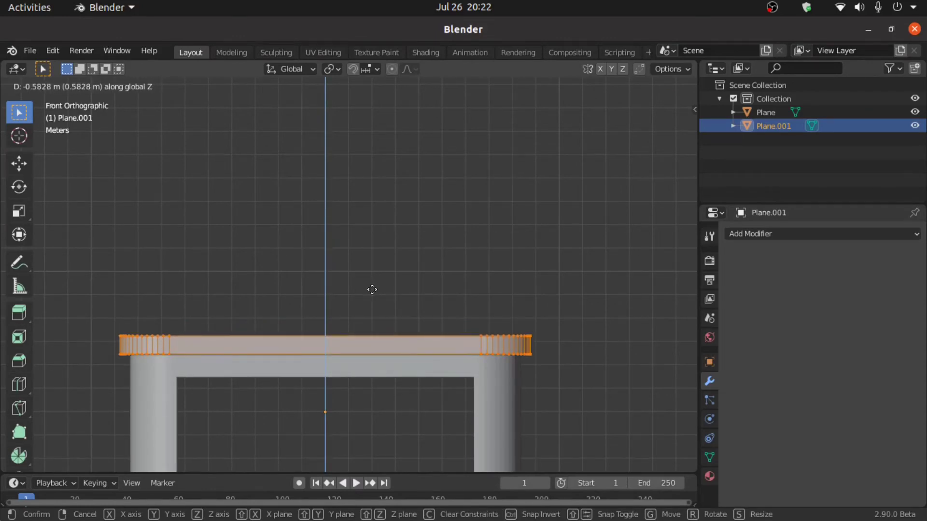
pyautogui.click(372, 290)
pyautogui.scroll(3, 375, 305)
pyautogui.keyDown('shift'); pyautogui.moveTo(377, 310); pyautogui.dragTo(359, 140, button='middle'); pyautogui.keyUp('shift')
pyautogui.scroll(2, 380, 208)
pyautogui.press('g')
pyautogui.press('z')
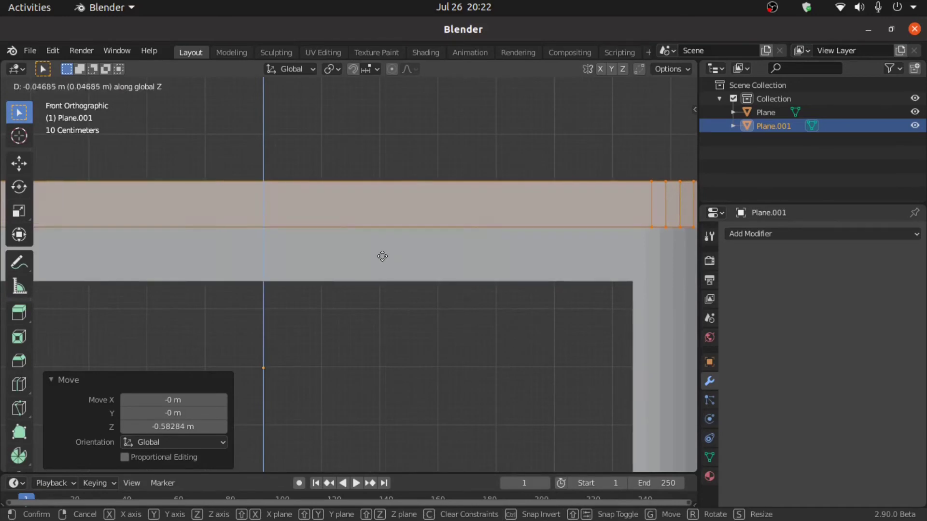
pyautogui.click(382, 256)
# Switch to Object Mode and add a Bevel modifier to the tabletop
pyautogui.press('Tab')
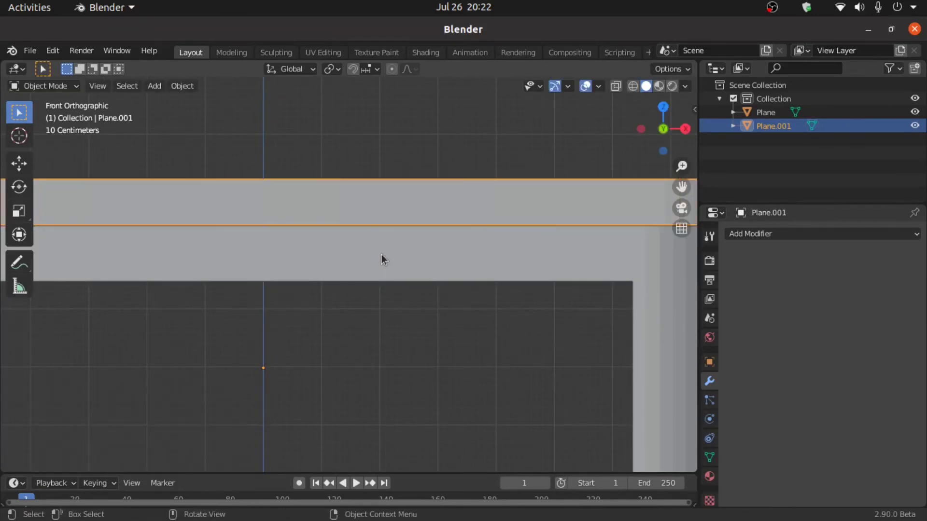
pyautogui.scroll(-5, 381, 253)
pyautogui.moveTo(381, 254); pyautogui.dragTo(355, 253, button='middle')
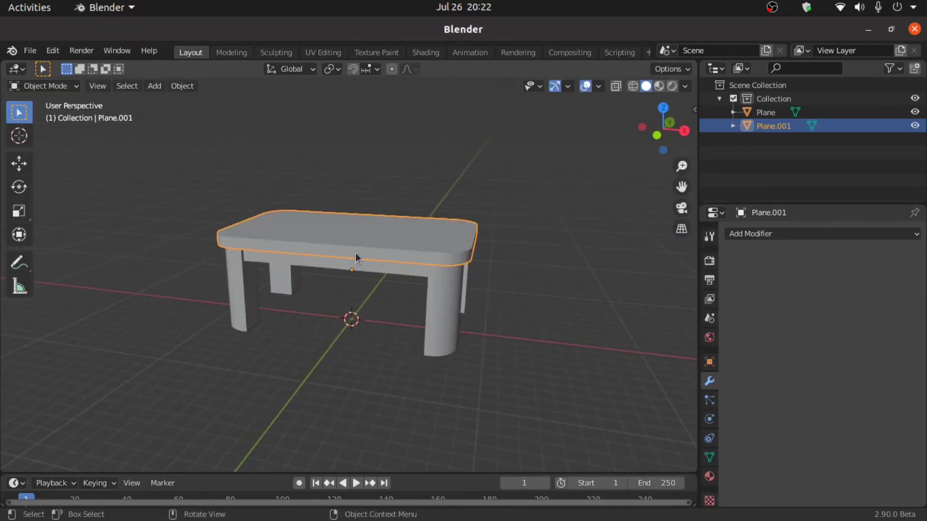
pyautogui.scroll(1, 355, 255)
pyautogui.click(353, 249)
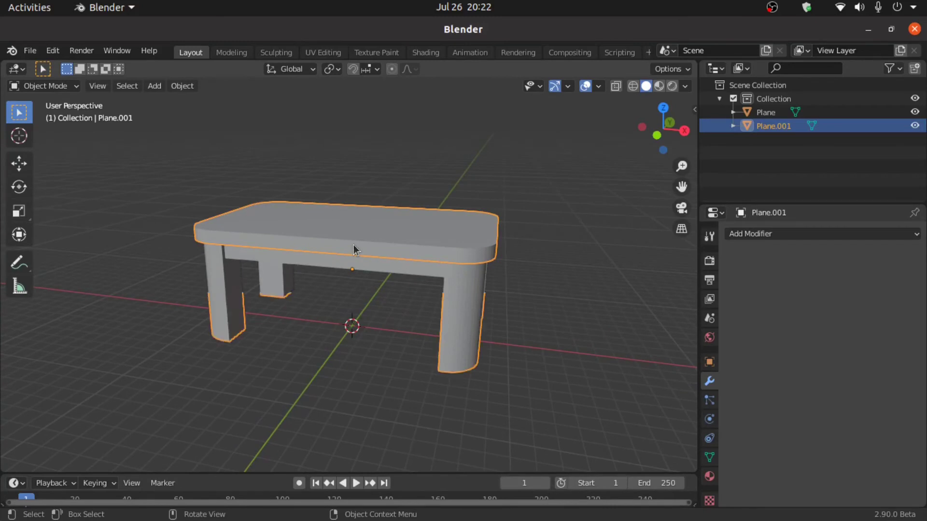
pyautogui.click(422, 250)
pyautogui.click(761, 234)
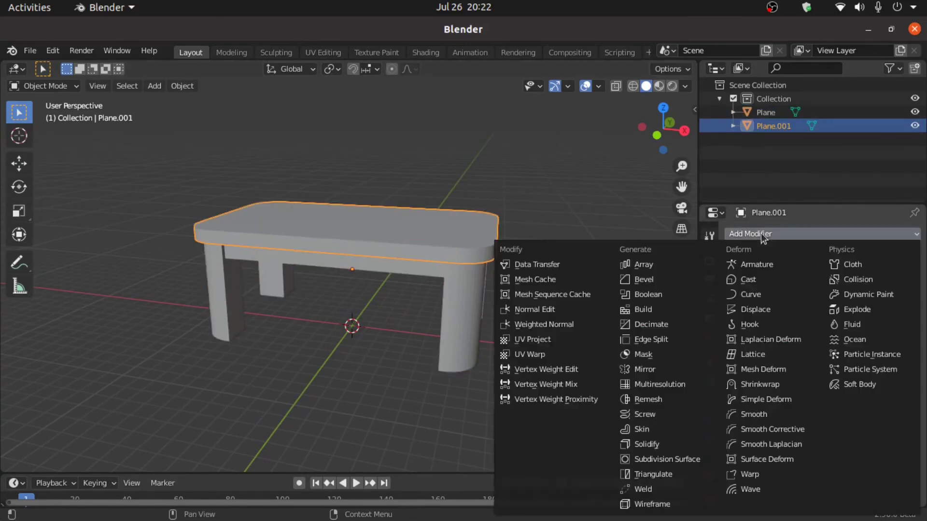
pyautogui.click(658, 279)
pyautogui.scroll(6, 459, 299)
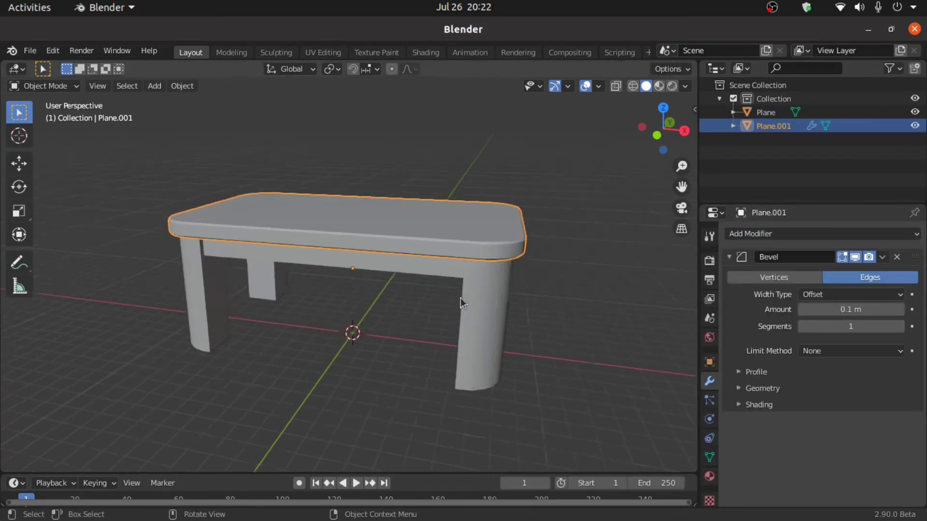
# Limit the tabletop's Bevel modifier by Angle at 30° and set its segments to 3
pyautogui.keyDown('shift'); pyautogui.moveTo(500, 247); pyautogui.dragTo(427, 271, button='middle'); pyautogui.keyUp('shift')
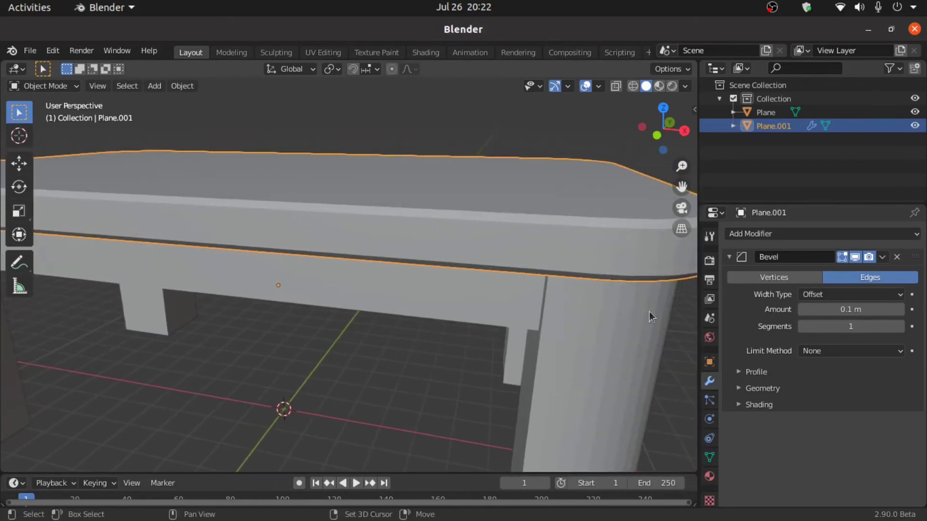
pyautogui.click(813, 351)
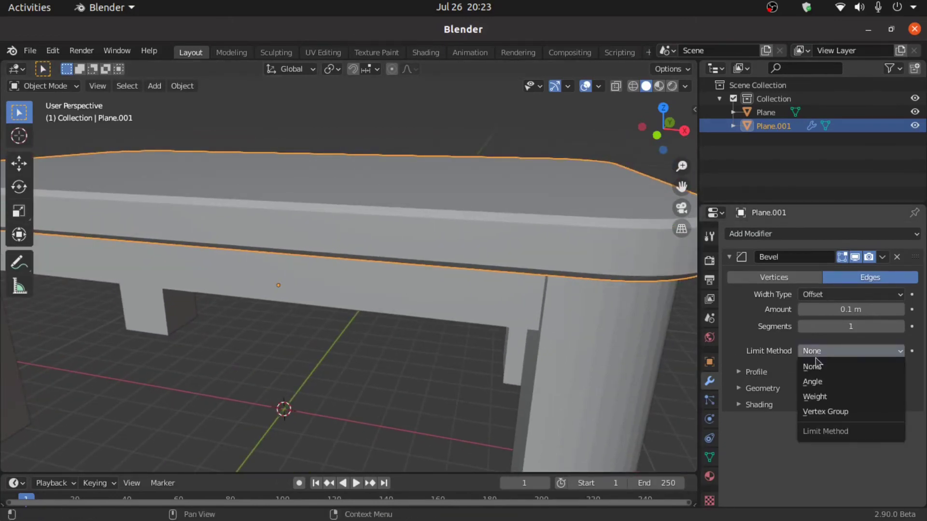
pyautogui.click(813, 380)
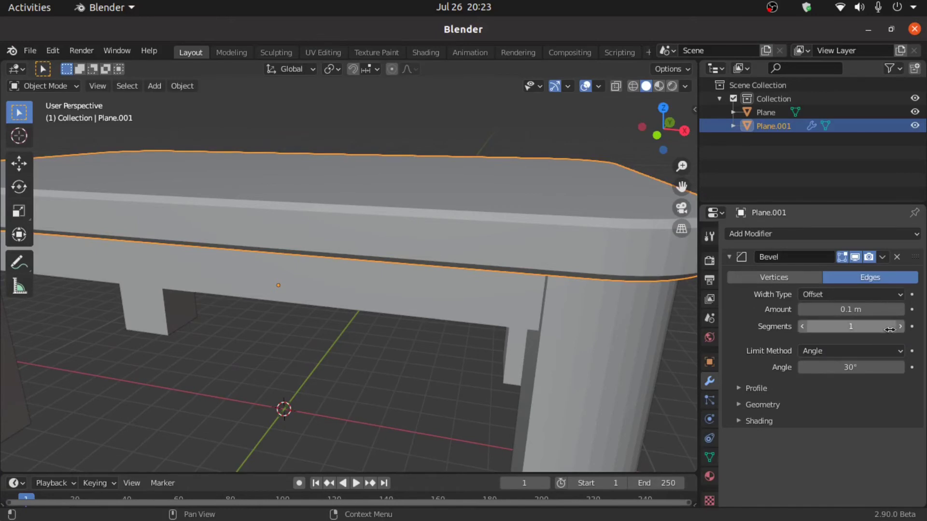
pyautogui.moveTo(897, 328); pyautogui.dragTo(912, 327)
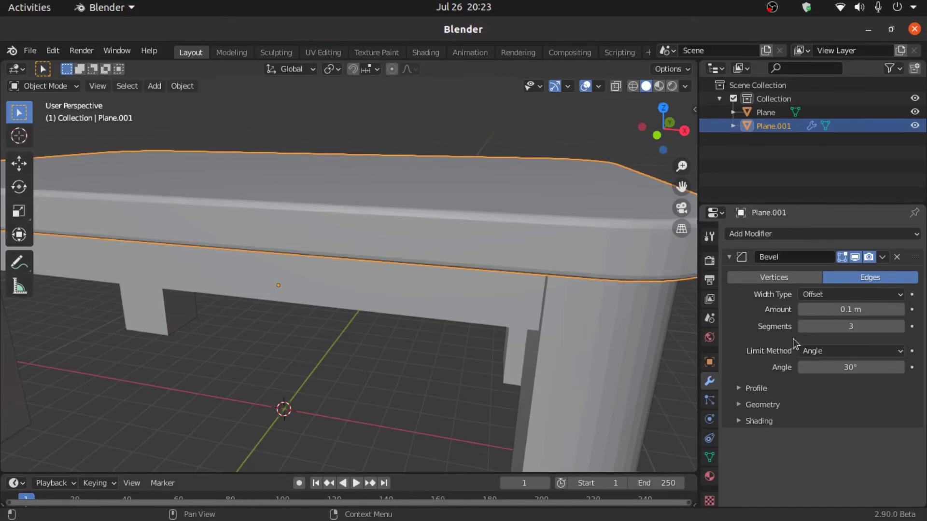
# Enable Harden Normals on the tabletop's bevel, turn on Auto Smooth at 30° and shade the tabletop smooth
pyautogui.click(740, 422)
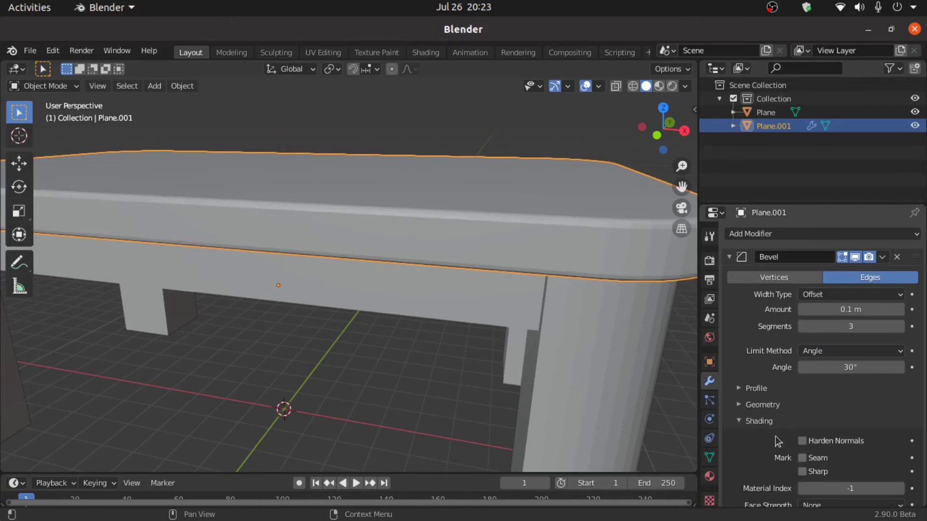
pyautogui.click(802, 443)
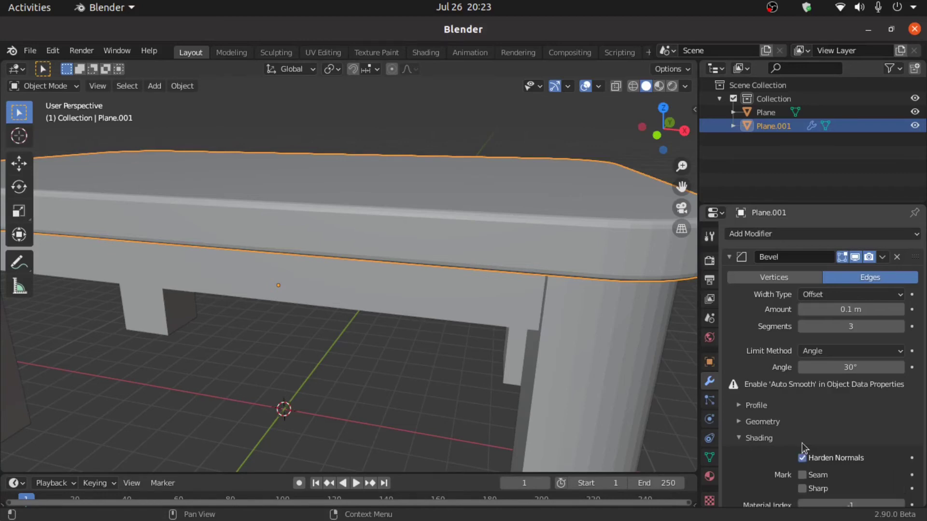
pyautogui.click(709, 457)
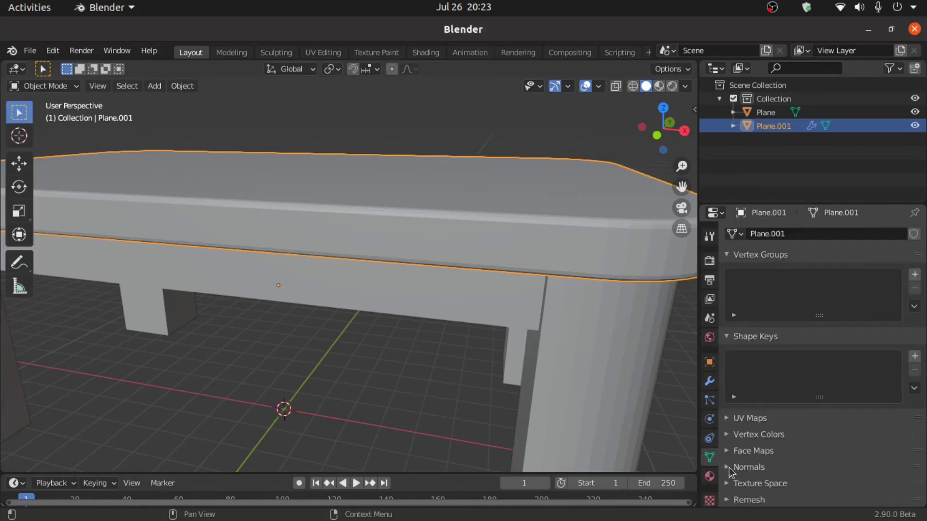
pyautogui.click(730, 468)
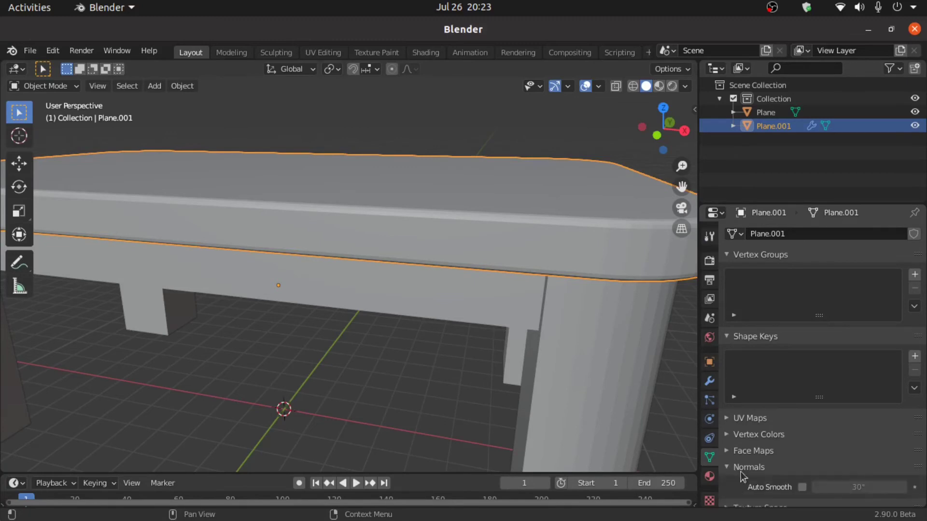
pyautogui.click(803, 487)
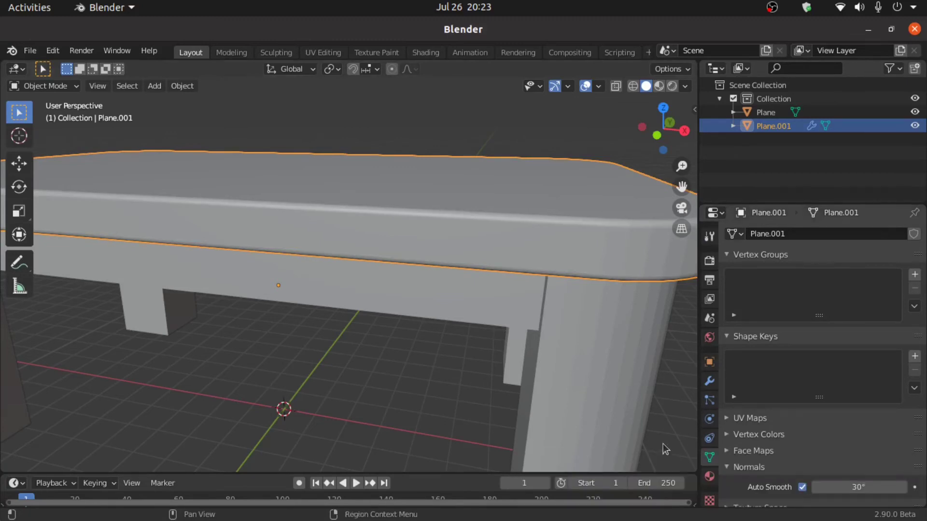
pyautogui.rightClick(497, 221)
pyautogui.click(497, 221)
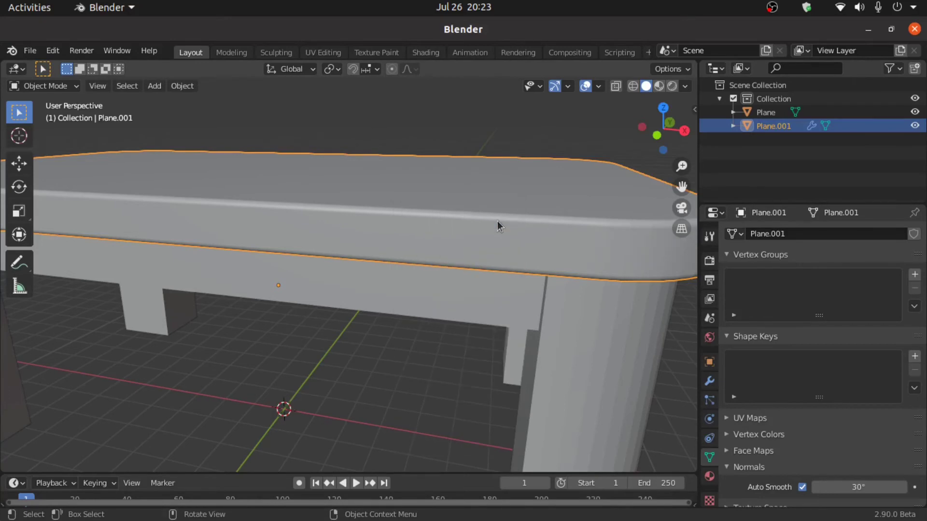
# Add a Bevel modifier to the leg frame and limit it by Angle at 30°
pyautogui.moveTo(498, 221); pyautogui.dragTo(576, 339, button='middle')
pyautogui.click(511, 322)
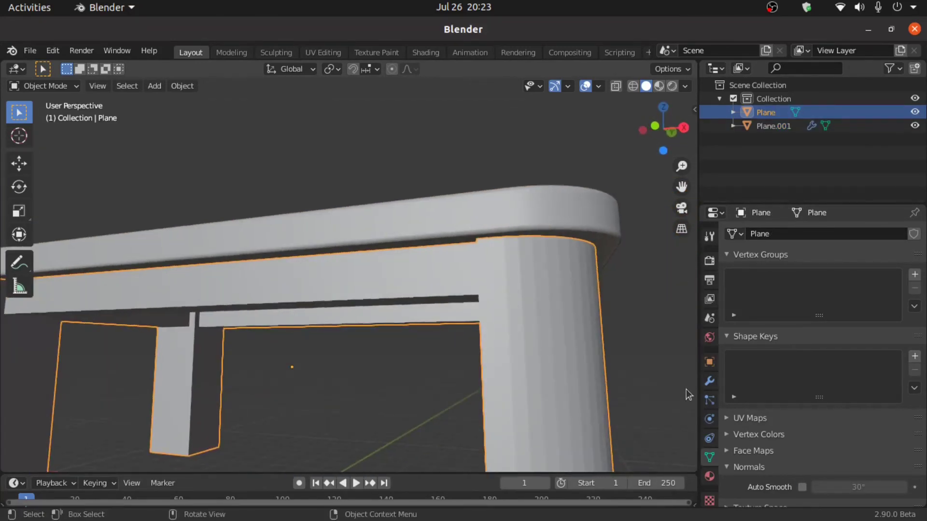
pyautogui.click(708, 381)
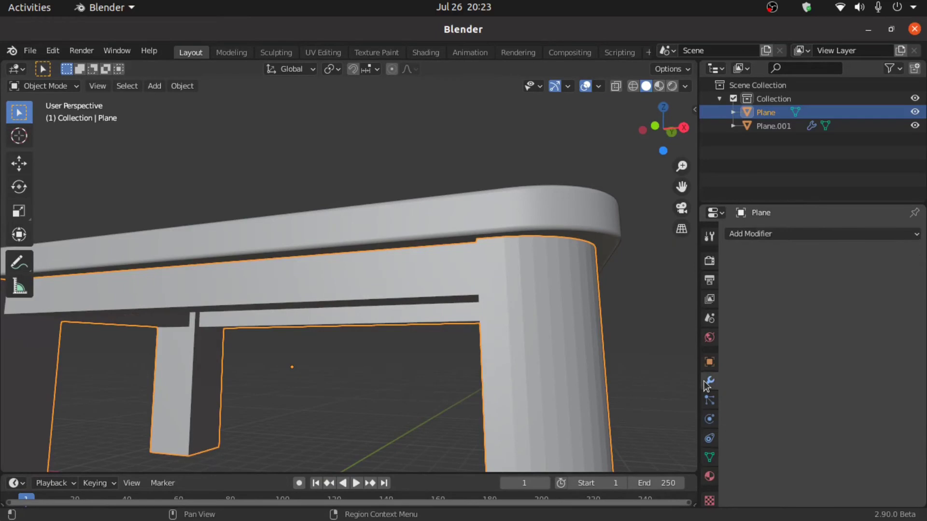
pyautogui.click(777, 234)
pyautogui.click(645, 279)
pyautogui.moveTo(613, 295); pyautogui.dragTo(673, 331, button='middle')
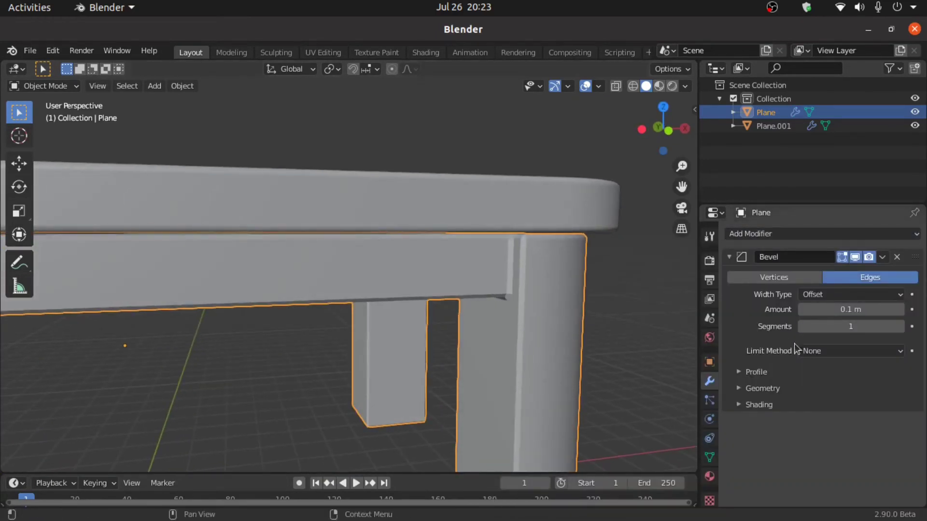
pyautogui.click(832, 351)
pyautogui.click(820, 381)
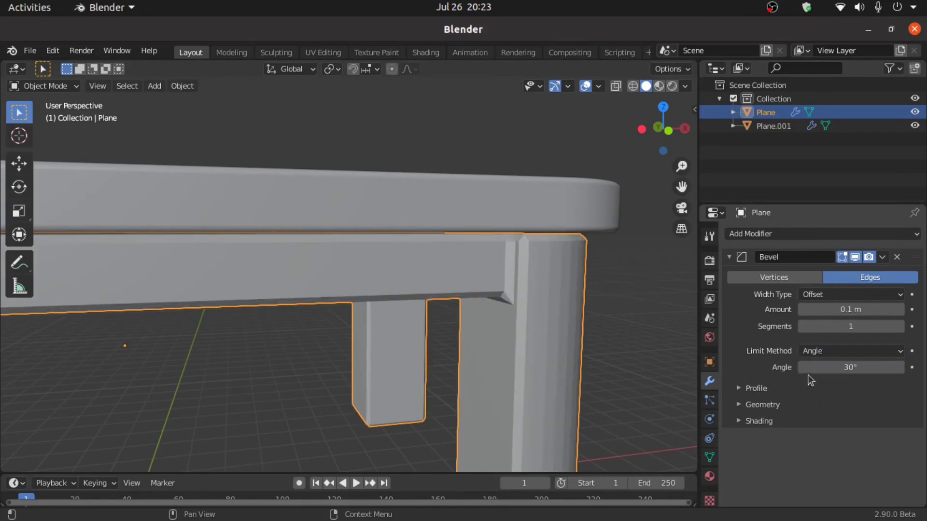
# Set the leg frame's bevel to 4 segments with an amount of about 0.033 m
pyautogui.click(899, 326)
pyautogui.click(899, 327)
pyautogui.click(899, 326)
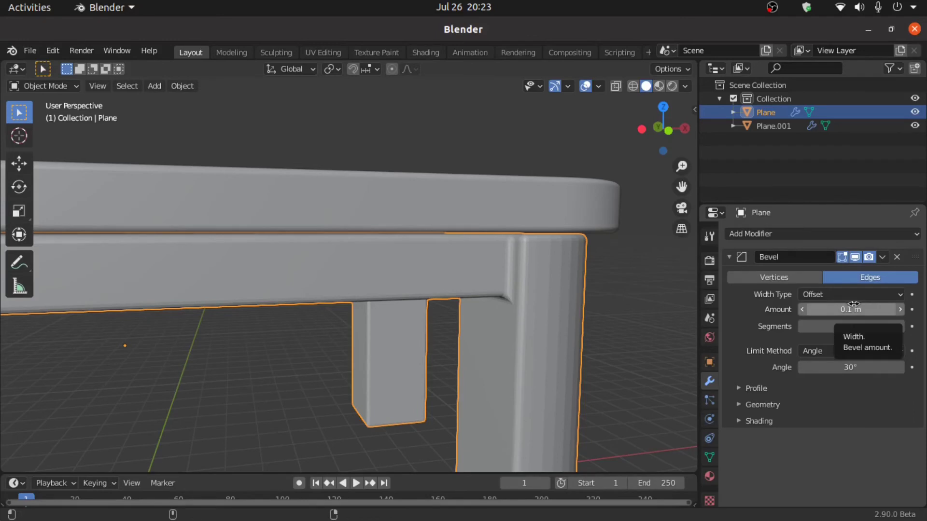
pyautogui.moveTo(853, 308); pyautogui.dragTo(822, 308)
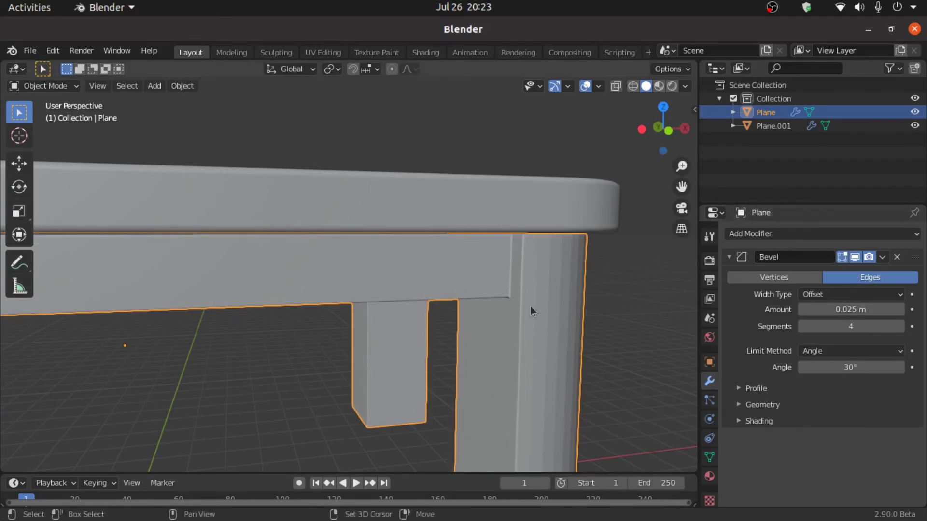
pyautogui.moveTo(492, 294); pyautogui.dragTo(461, 244, button='middle')
pyautogui.moveTo(845, 310); pyautogui.dragTo(853, 309)
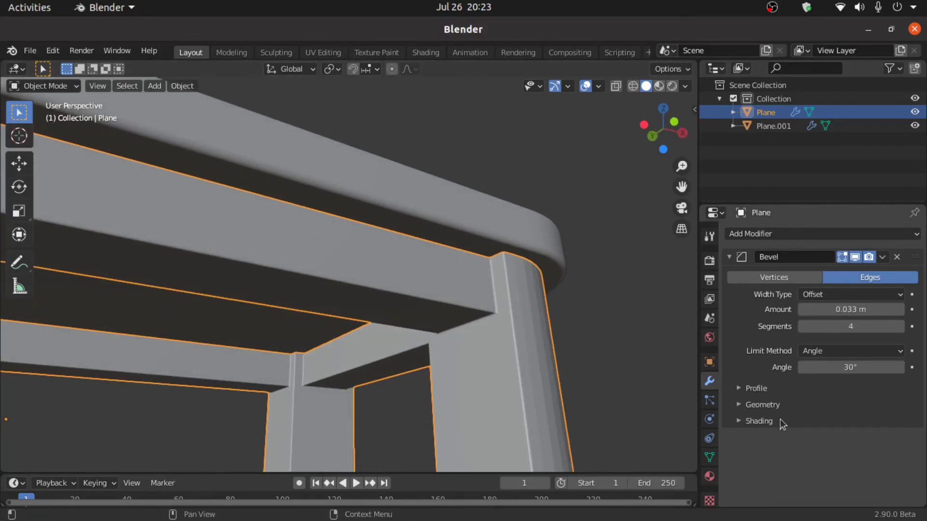
# Enable Harden Normals on the leg frame's bevel, turn on Auto Smooth at 30° and shade the frame smooth
pyautogui.click(739, 421)
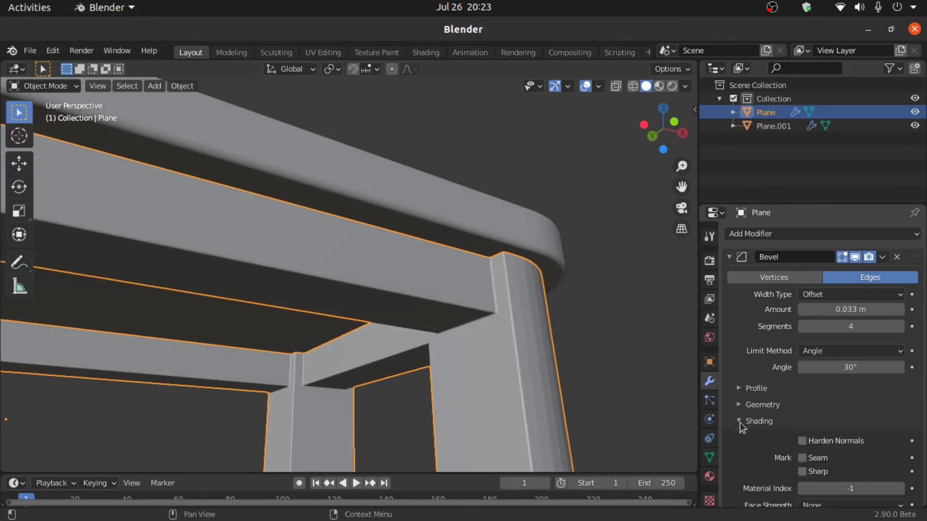
pyautogui.click(802, 442)
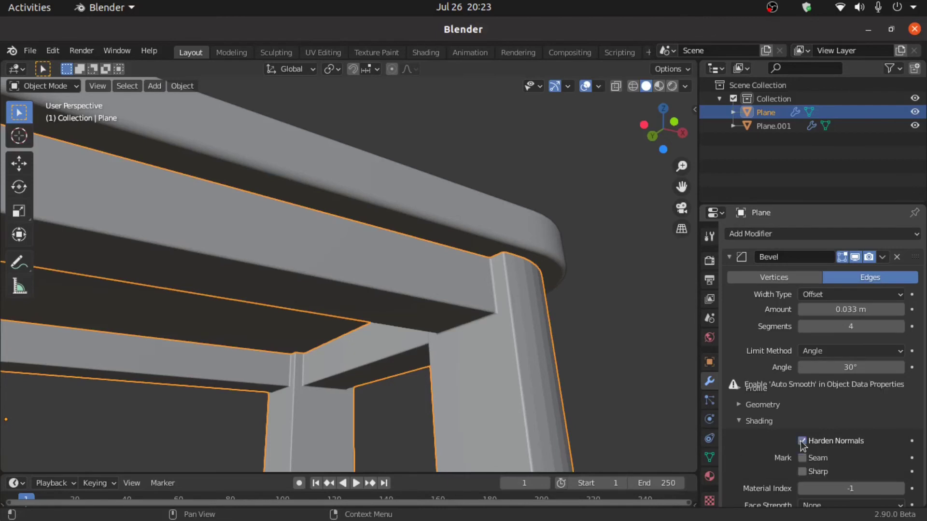
pyautogui.click(709, 458)
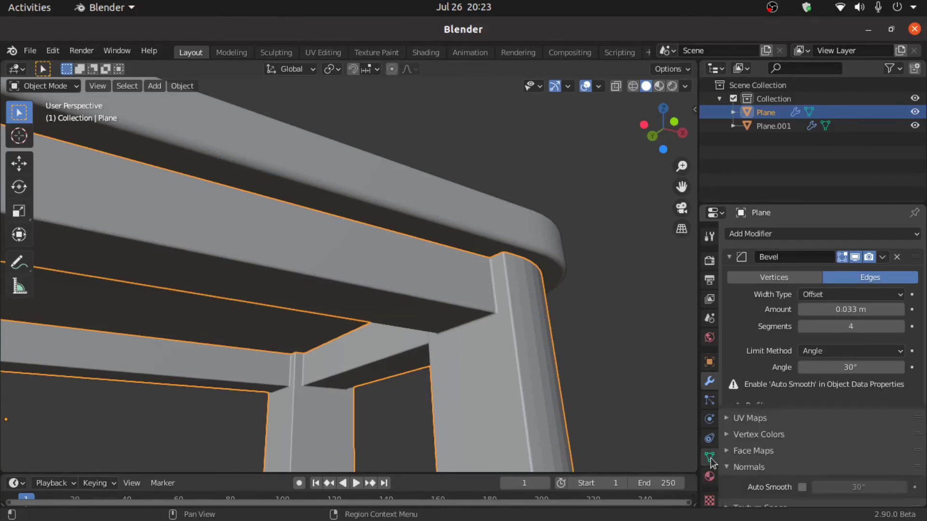
pyautogui.click(799, 488)
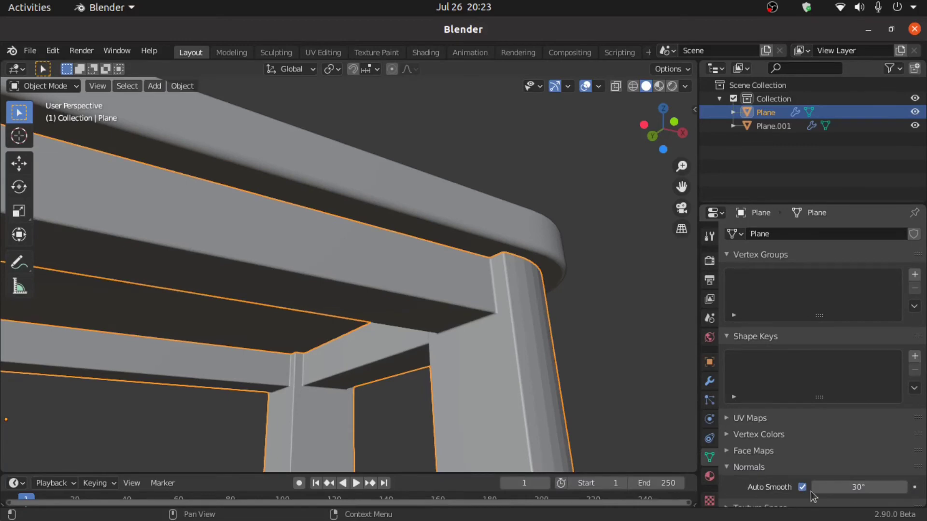
pyautogui.rightClick(591, 326)
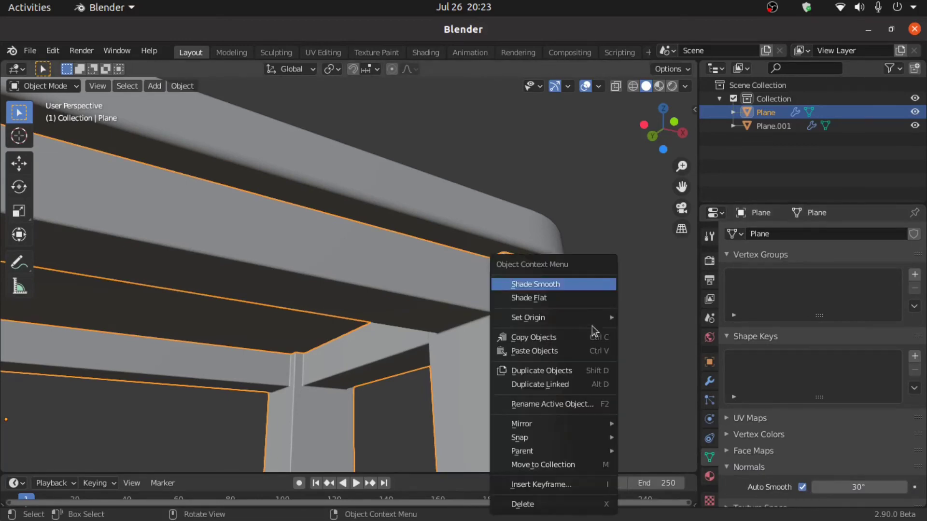
pyautogui.click(566, 285)
pyautogui.moveTo(562, 330); pyautogui.dragTo(477, 254, button='middle')
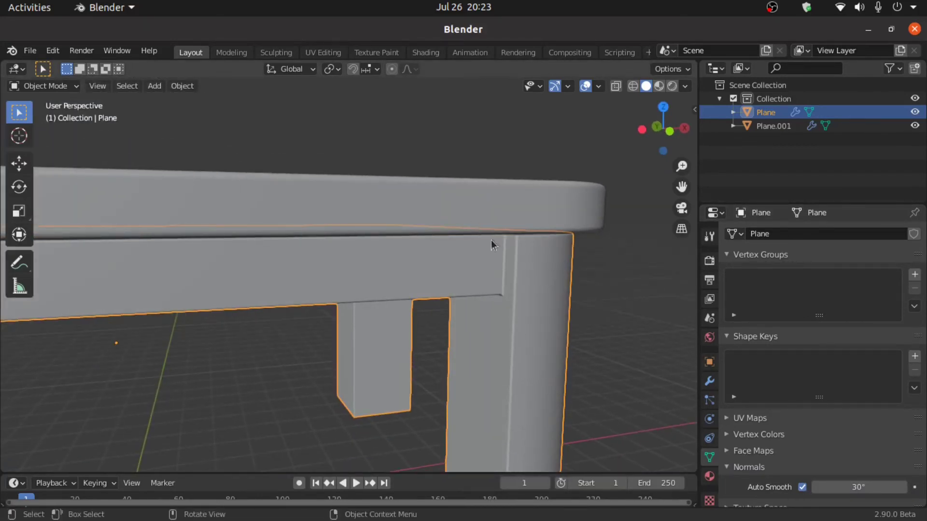
# Apply the Bevel modifiers of the tabletop and the leg frame, and deselect everything
pyautogui.click(587, 227)
pyautogui.click(709, 382)
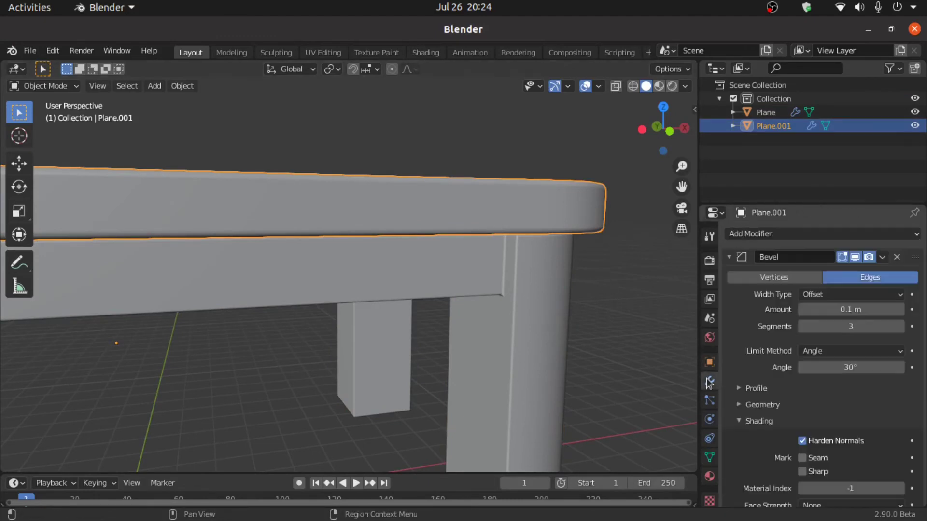
pyautogui.click(883, 256)
pyautogui.click(862, 272)
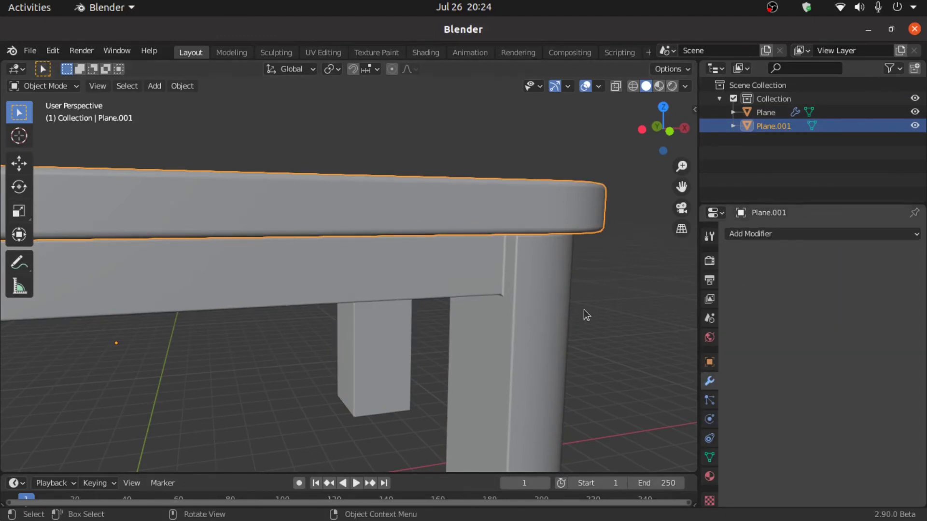
pyautogui.click(561, 302)
pyautogui.click(884, 257)
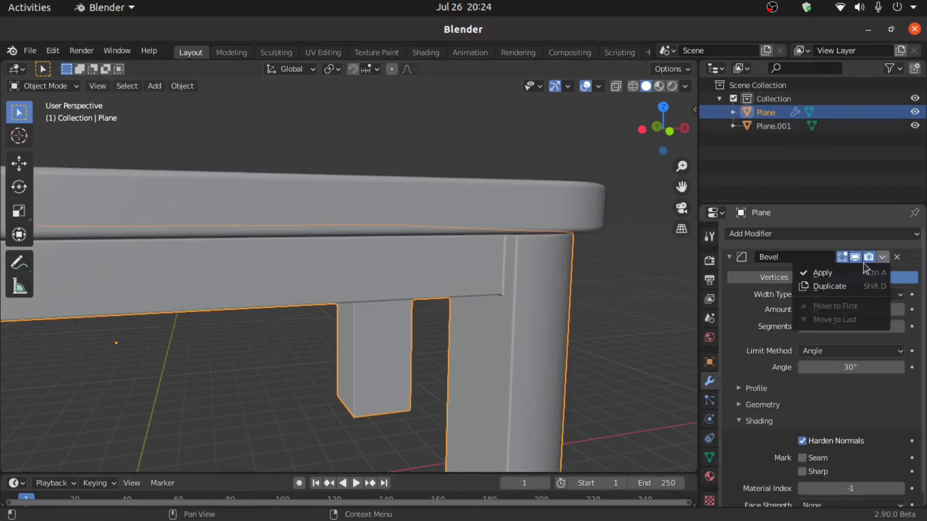
pyautogui.click(830, 272)
pyautogui.scroll(-3, 497, 251)
pyautogui.moveTo(497, 251); pyautogui.dragTo(570, 326, button='middle')
pyautogui.click(569, 326)
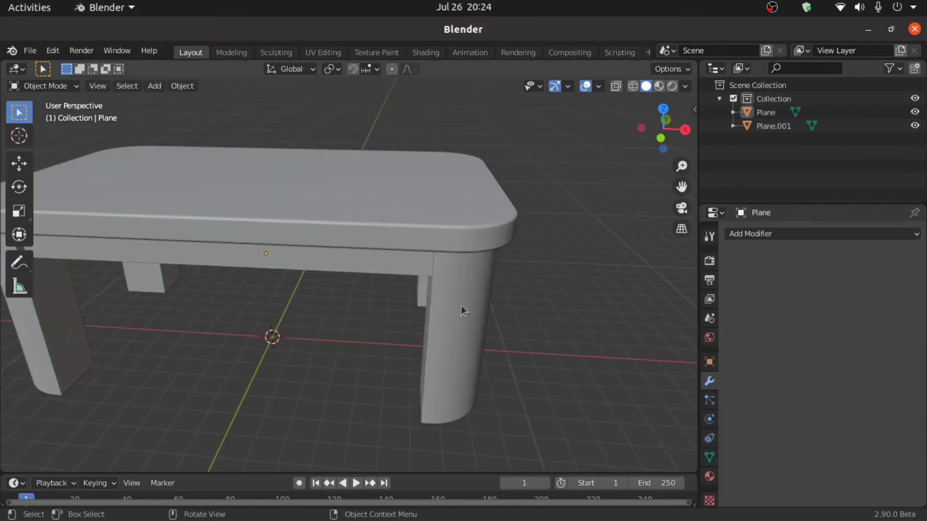
# Add a plane mesh at the origin as the floor and scale it up to about 18.593
pyautogui.scroll(-3, 363, 343)
pyautogui.hotkey('shift', 'a')
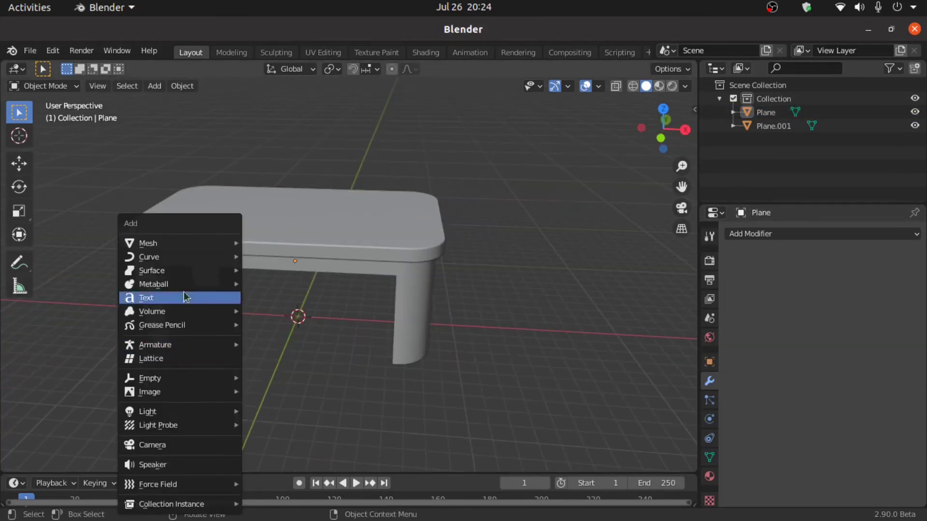
pyautogui.moveTo(207, 244)
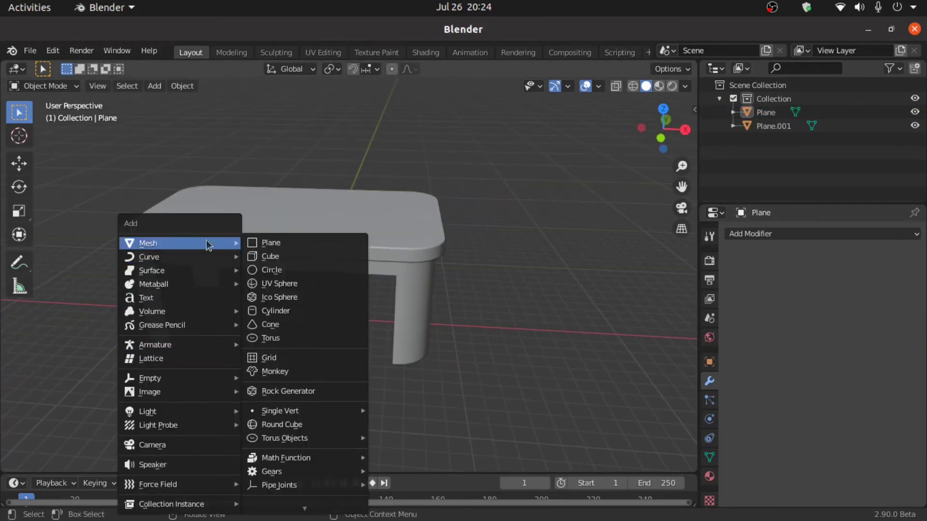
pyautogui.click(285, 245)
pyautogui.press('KP_1')
pyautogui.scroll(-2, 321, 288)
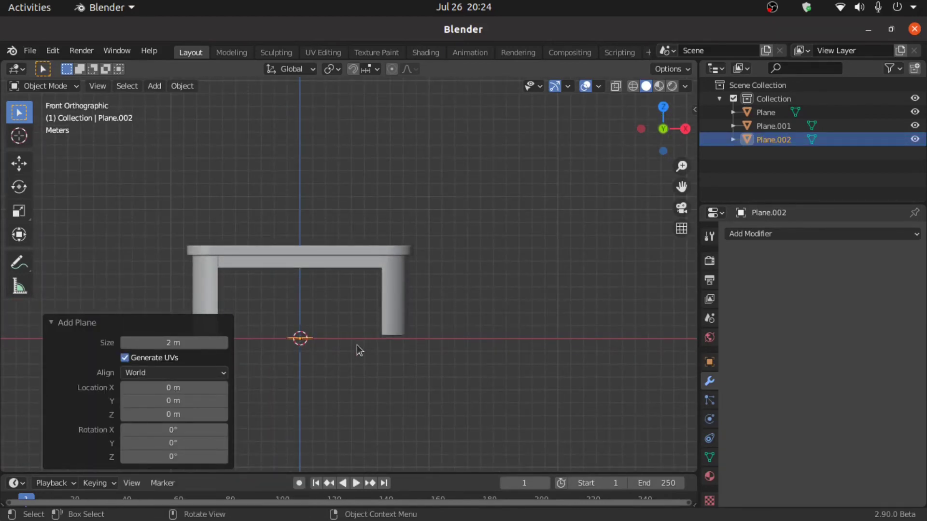
pyautogui.press('s')
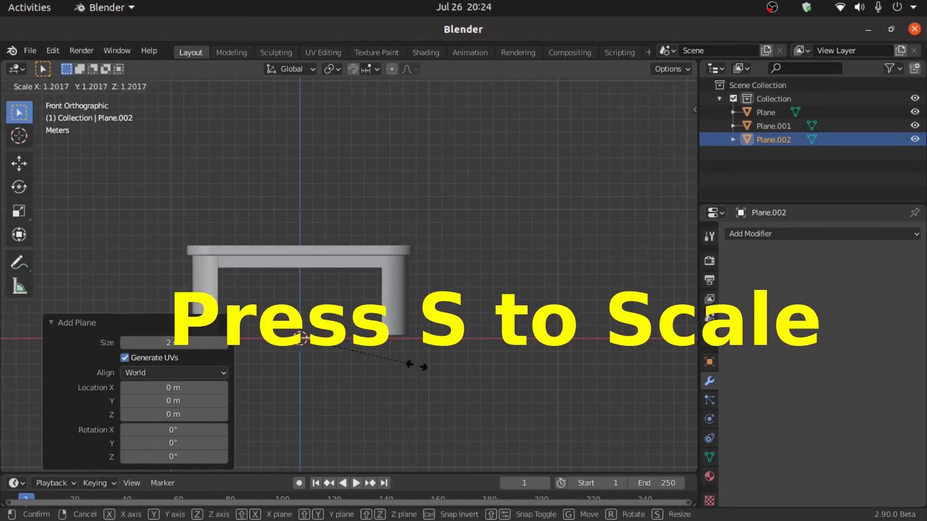
pyautogui.click(673, 313)
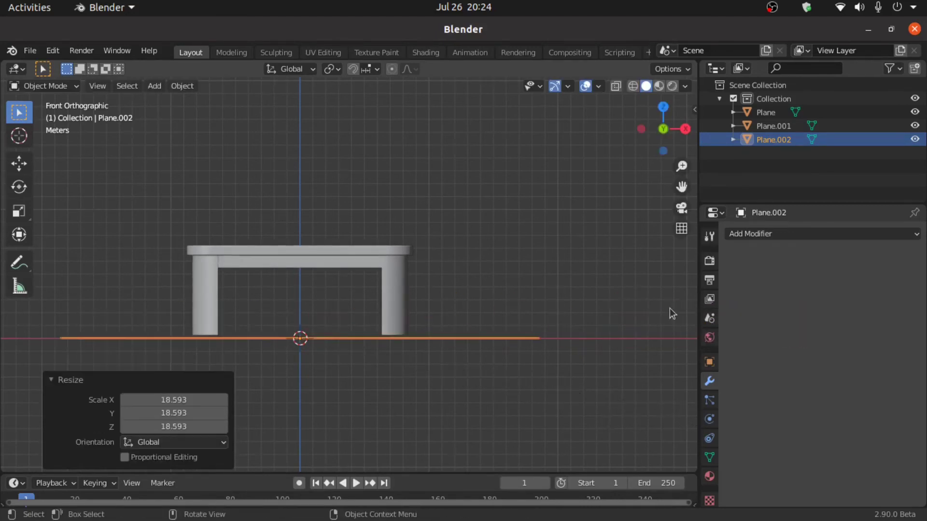
# Raise the floor plane about 0.159 m along Z to meet the bottoms of the table legs
pyautogui.press('g')
pyautogui.press('z')
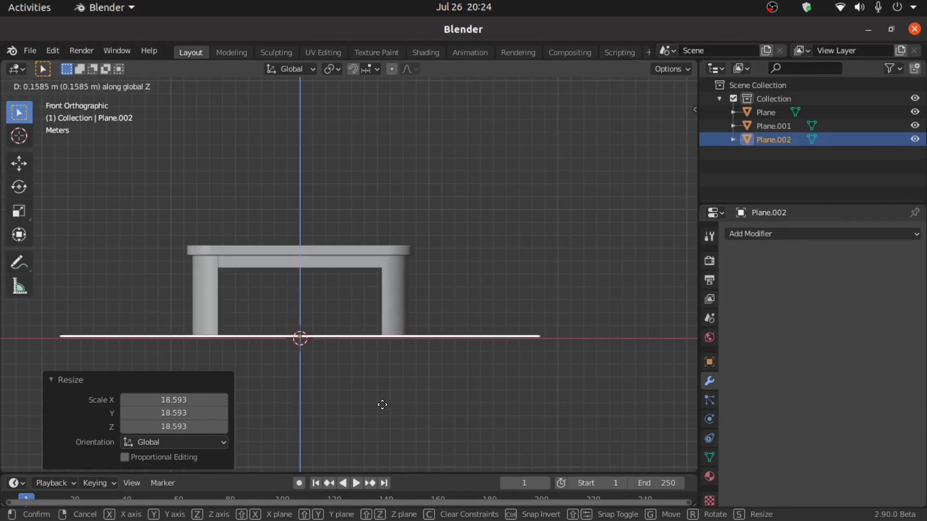
pyautogui.click(383, 355)
pyautogui.moveTo(383, 355); pyautogui.dragTo(352, 325, button='middle')
# Select the tabletop and bring up all of its geometry for UV mapping in the UV Editing workspace
pyautogui.scroll(8, 352, 323)
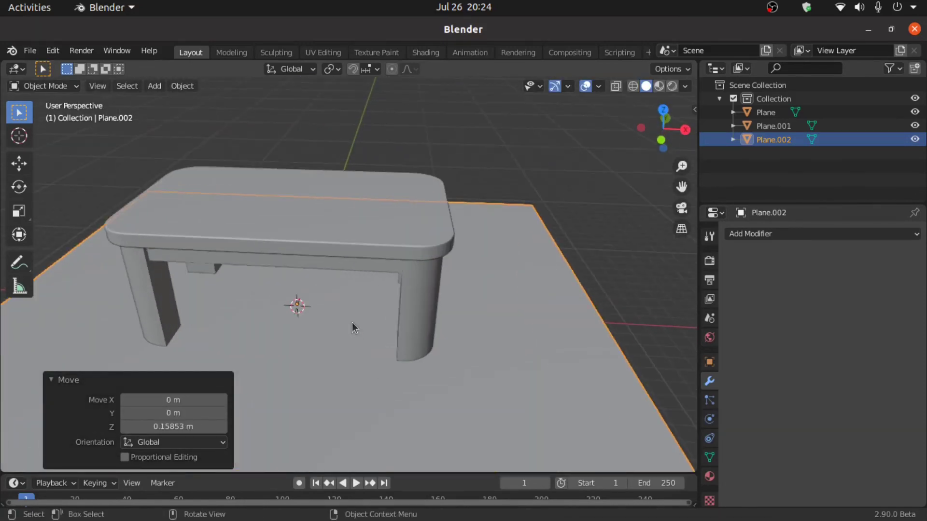
pyautogui.moveTo(340, 283); pyautogui.dragTo(317, 296, button='middle')
pyautogui.click(295, 305)
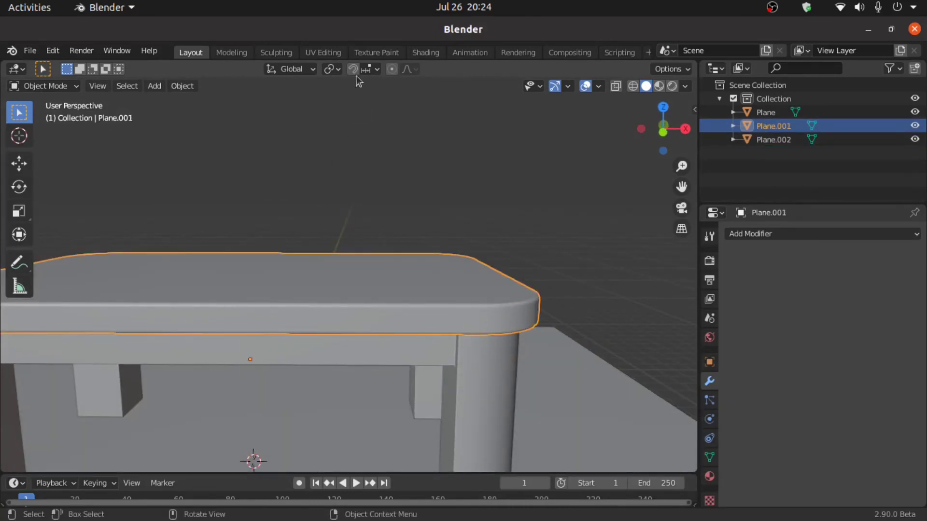
pyautogui.click(323, 54)
pyautogui.press('a')
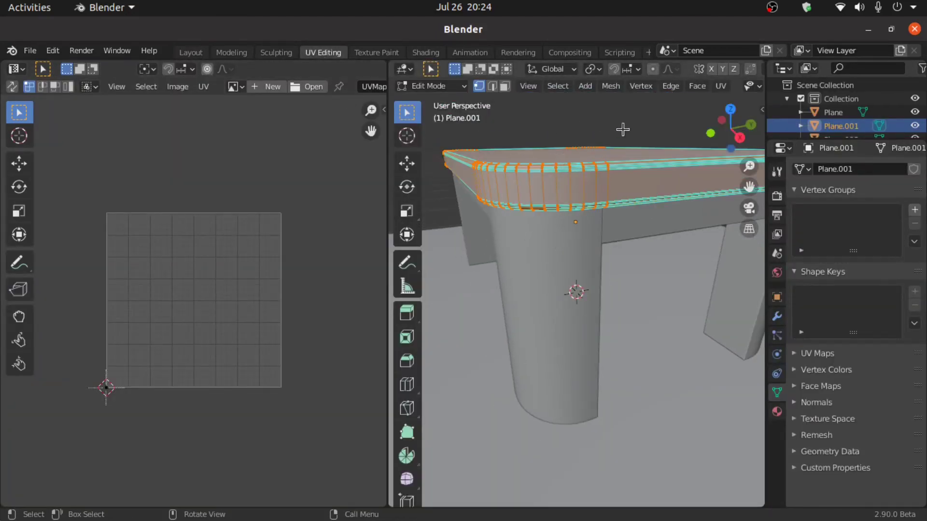
# Try a Cube Projection unwrap on the whole tabletop
pyautogui.click(726, 90)
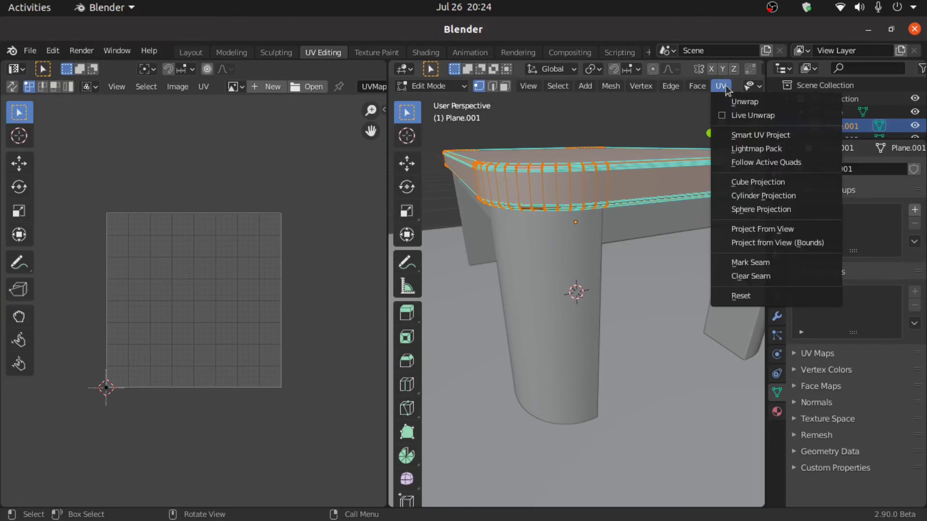
pyautogui.click(747, 185)
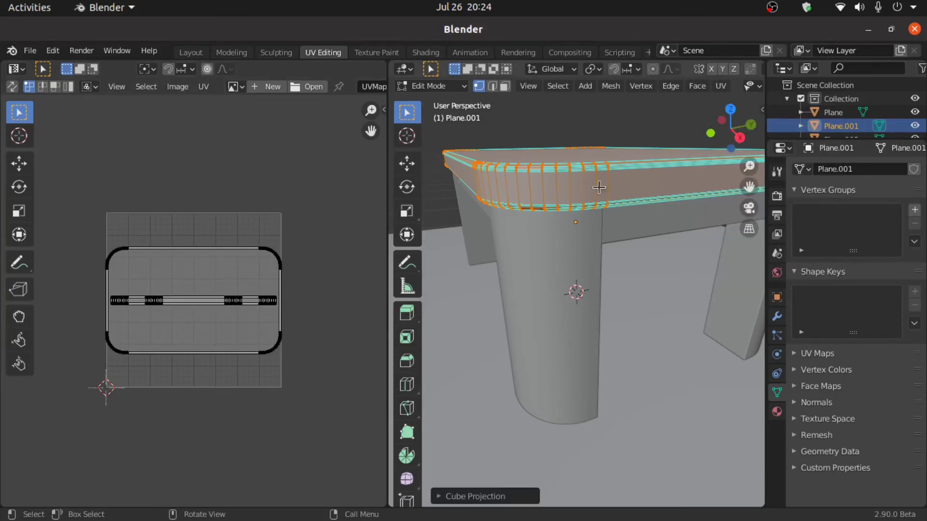
# Unwrap the tabletop with Smart UV Project at a 66 angle limit and zero island margin, and return to Object Mode
pyautogui.click(720, 86)
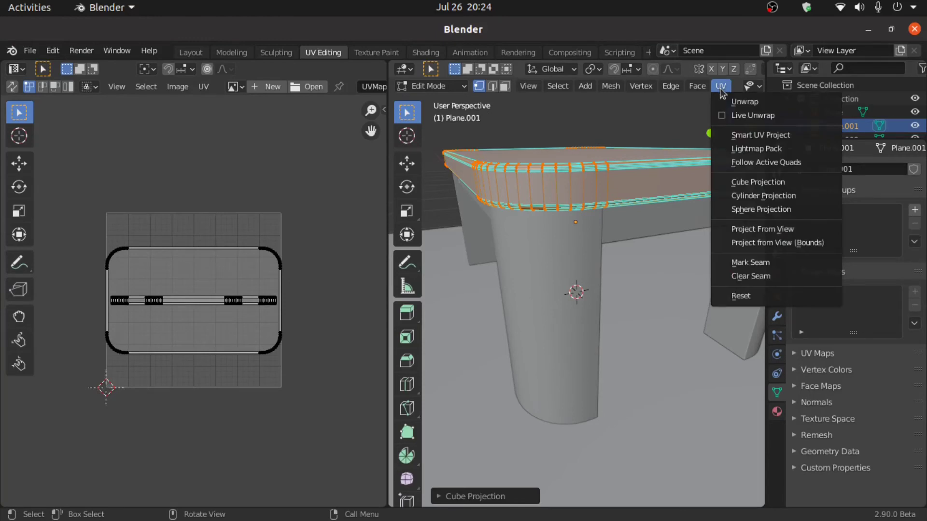
pyautogui.click(739, 136)
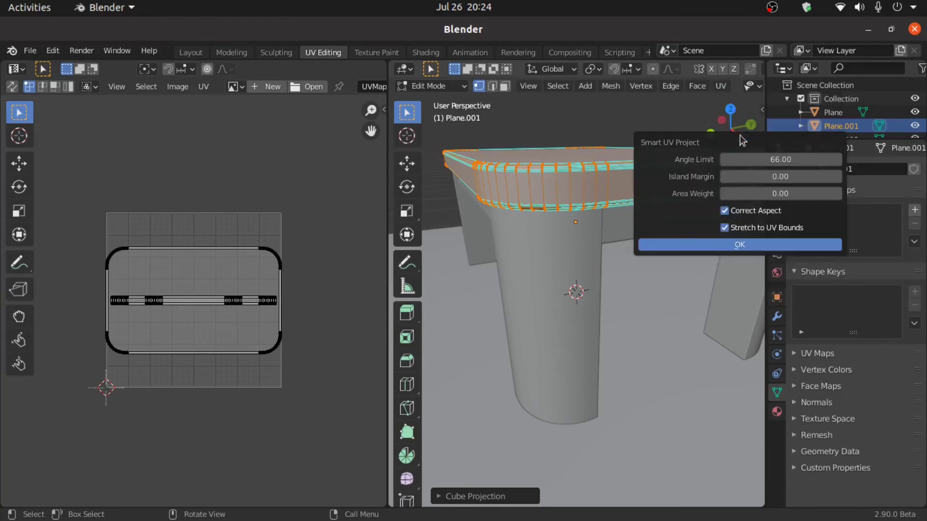
pyautogui.click(672, 245)
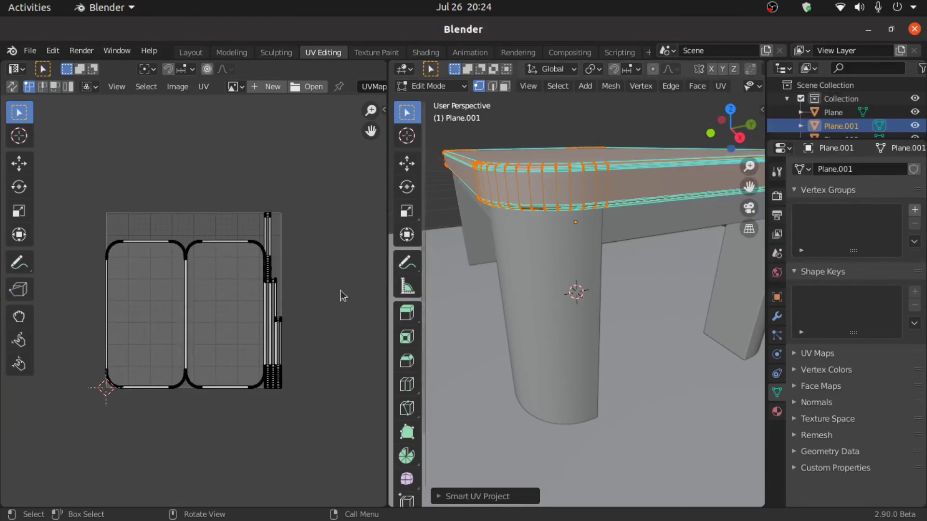
pyautogui.scroll(3, 277, 287)
pyautogui.scroll(3, 277, 284)
pyautogui.scroll(-4, 277, 285)
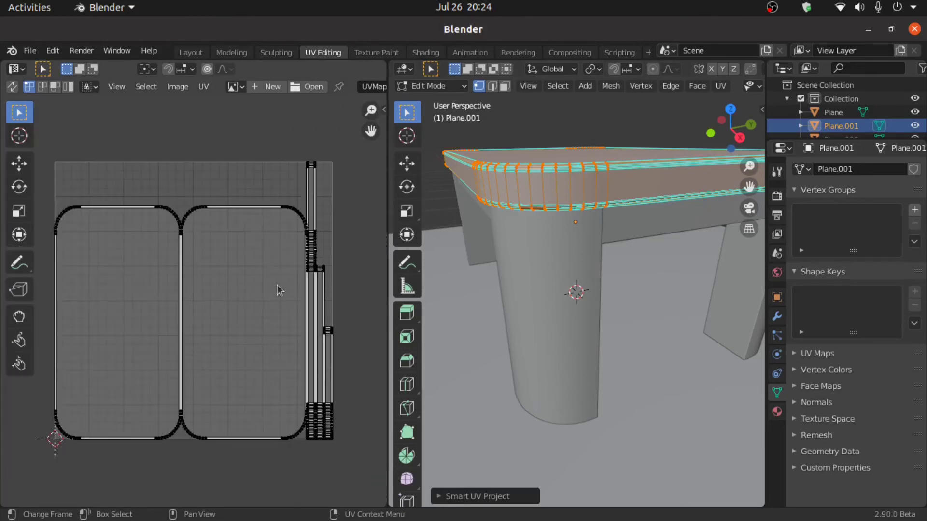
pyautogui.scroll(2, 357, 290)
pyautogui.scroll(-3, 357, 293)
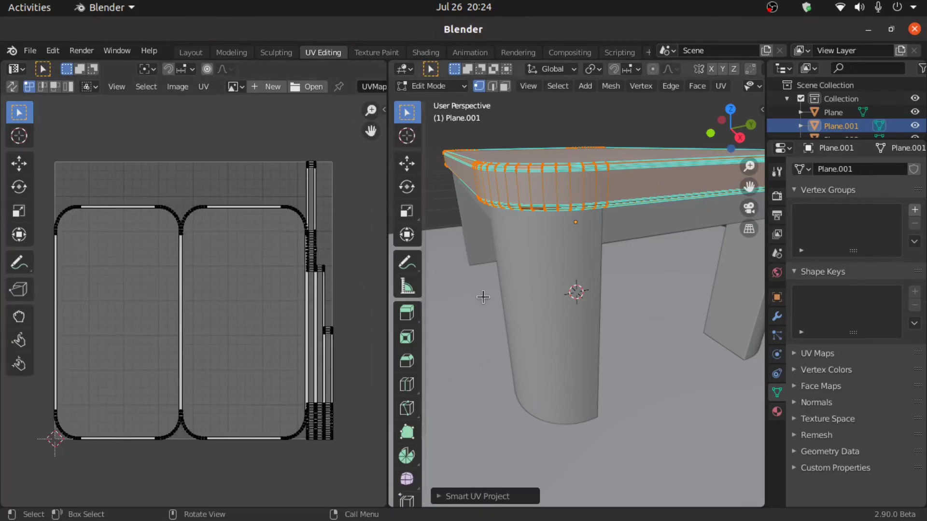
pyautogui.press('Tab')
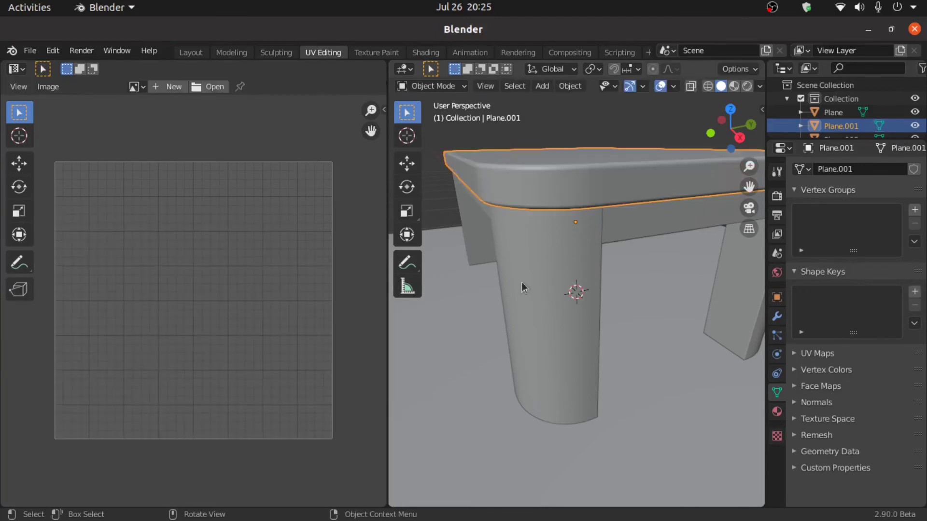
# Unwrap the whole leg frame with Smart UV Project using its default settings, and return to Object Mode
pyautogui.click(533, 282)
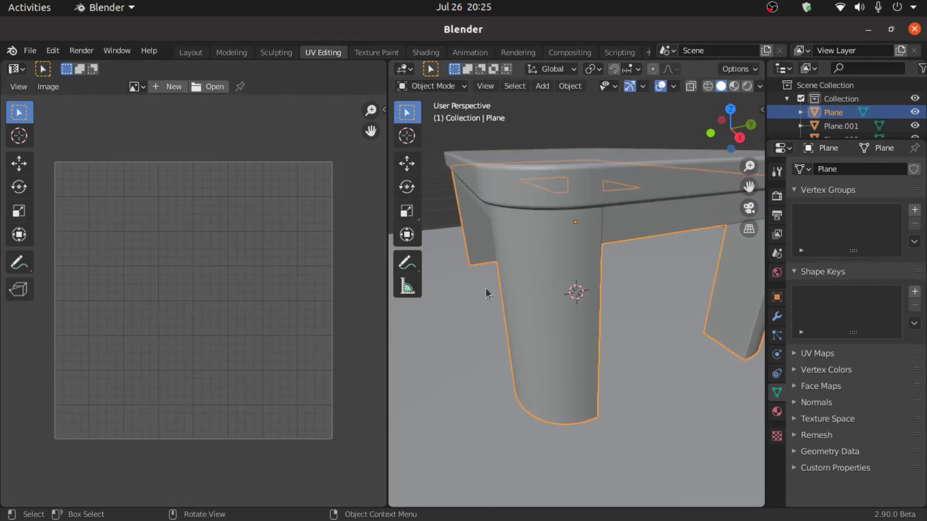
pyautogui.click(433, 86)
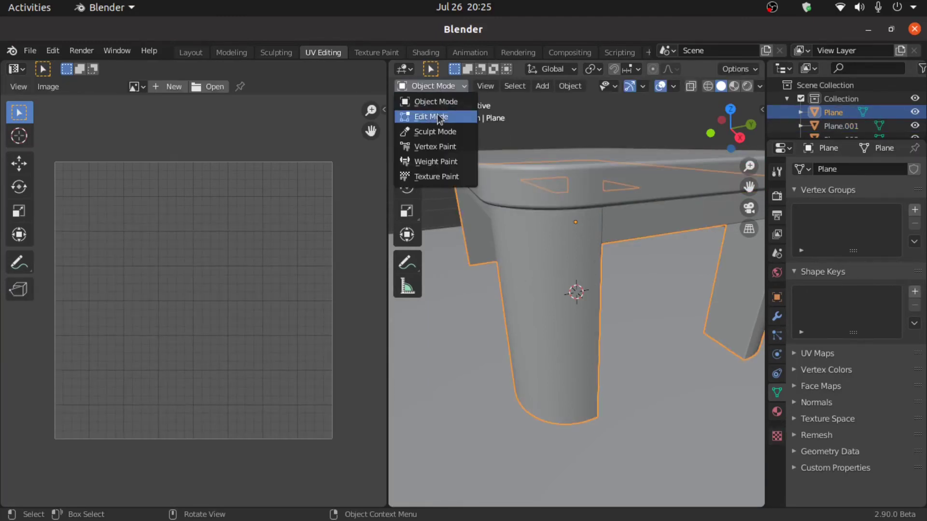
pyautogui.click(425, 117)
pyautogui.press('a')
pyautogui.click(720, 85)
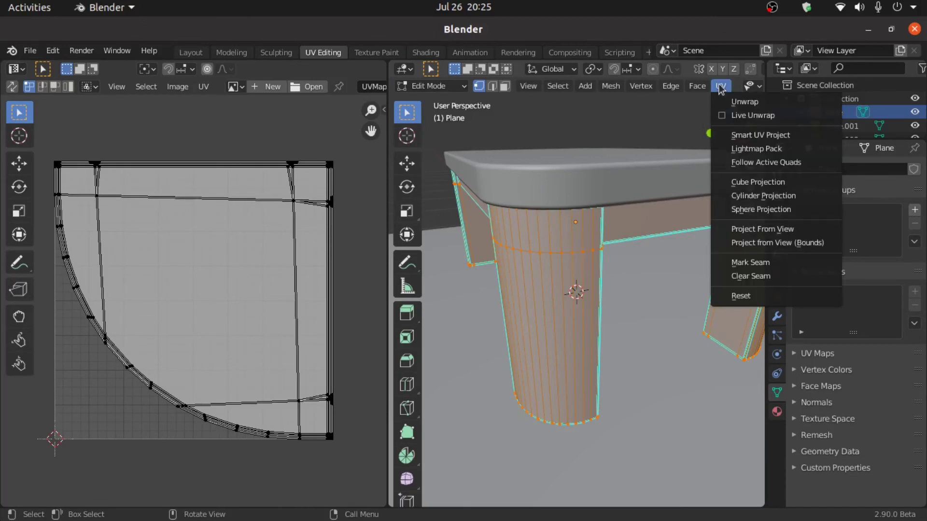
pyautogui.click(757, 137)
pyautogui.click(715, 244)
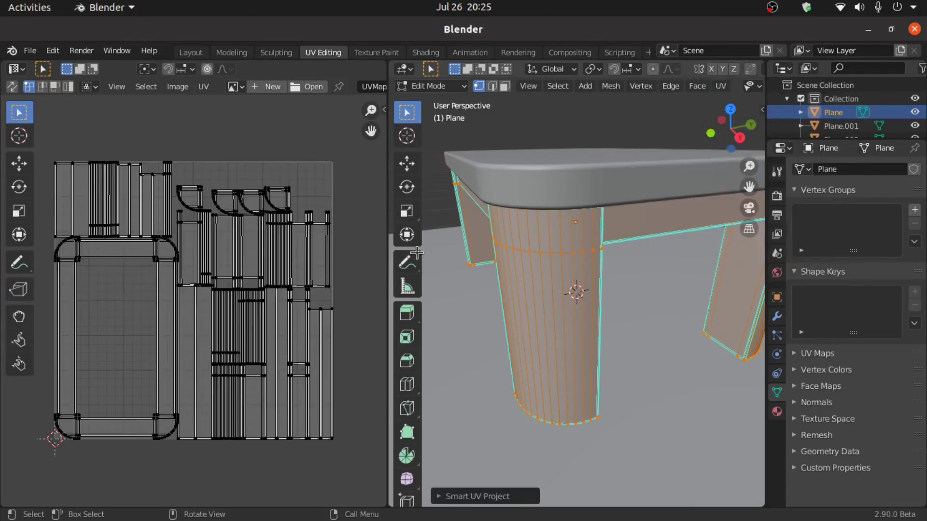
pyautogui.press('Tab')
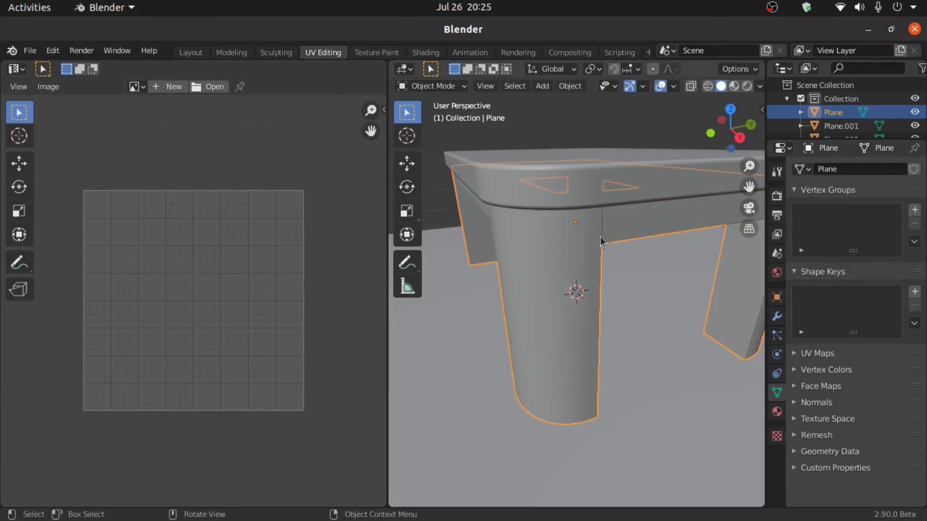
# Create a new material for the tabletop in the Shading workspace
pyautogui.moveTo(578, 215); pyautogui.dragTo(484, 182, button='middle')
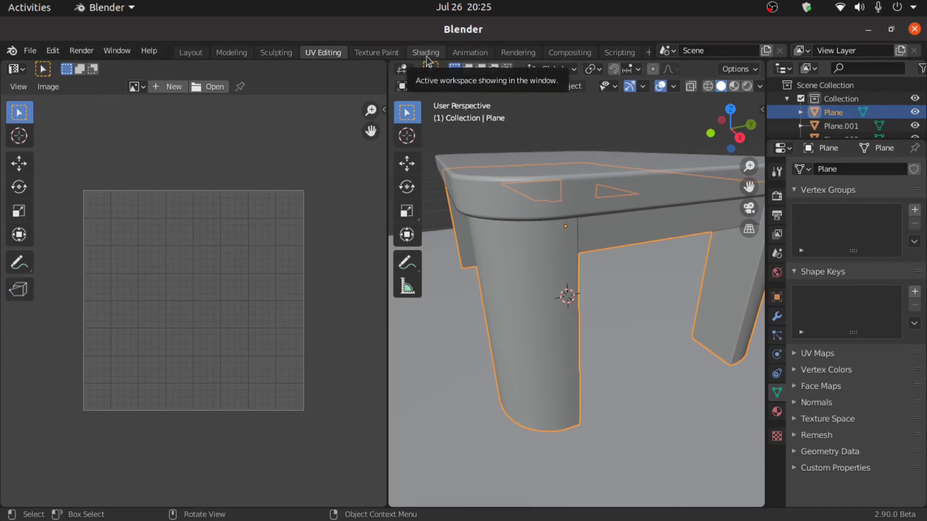
pyautogui.click(423, 53)
pyautogui.scroll(-9, 378, 178)
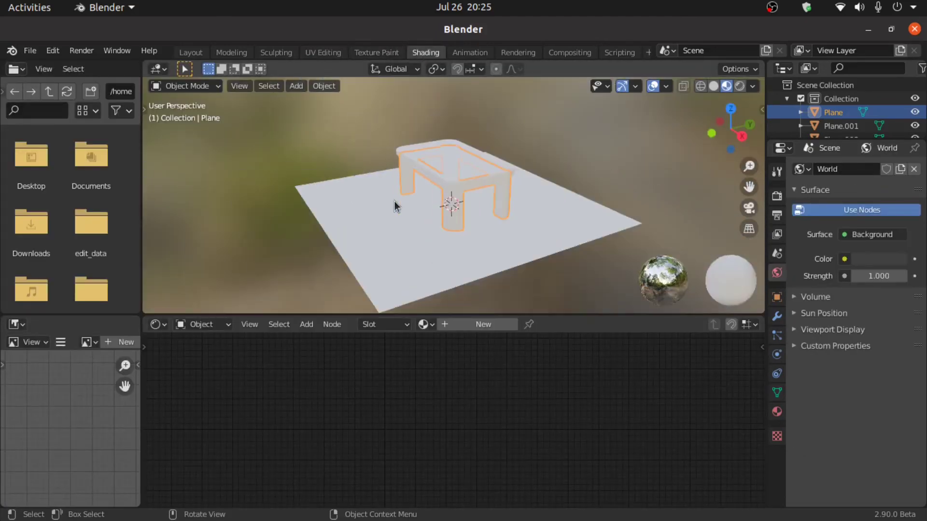
pyautogui.moveTo(395, 201); pyautogui.dragTo(446, 208, button='middle')
pyautogui.click(289, 250)
pyautogui.scroll(3, 396, 227)
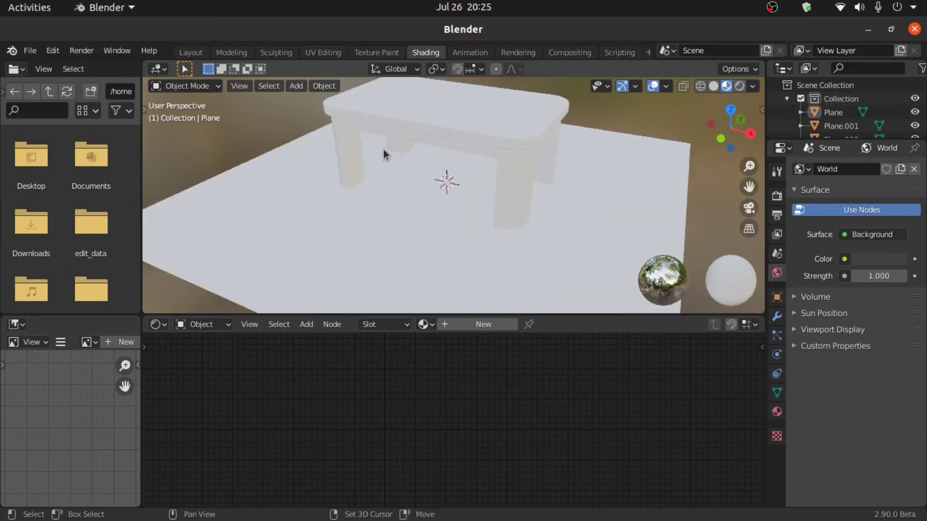
pyautogui.keyDown('shift'); pyautogui.moveTo(383, 150); pyautogui.dragTo(395, 226, button='middle'); pyautogui.keyUp('shift')
pyautogui.scroll(2, 368, 219)
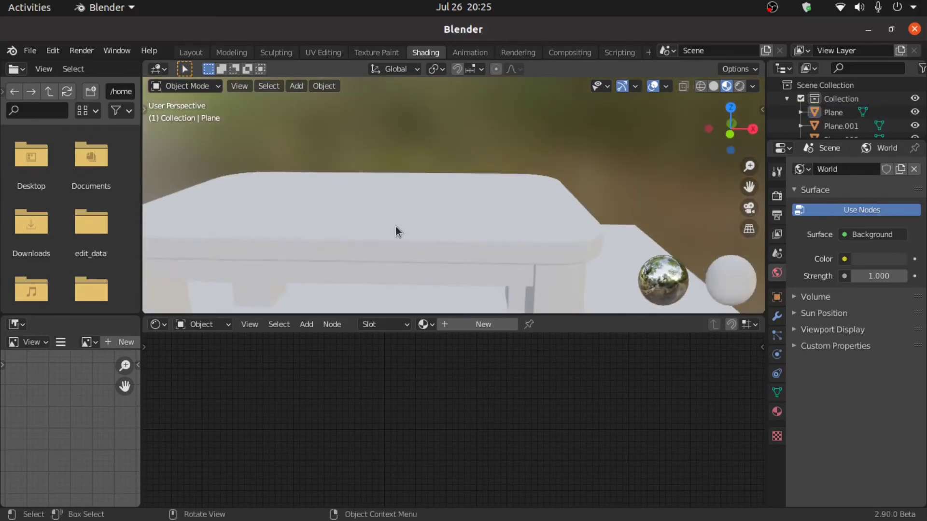
pyautogui.click(395, 227)
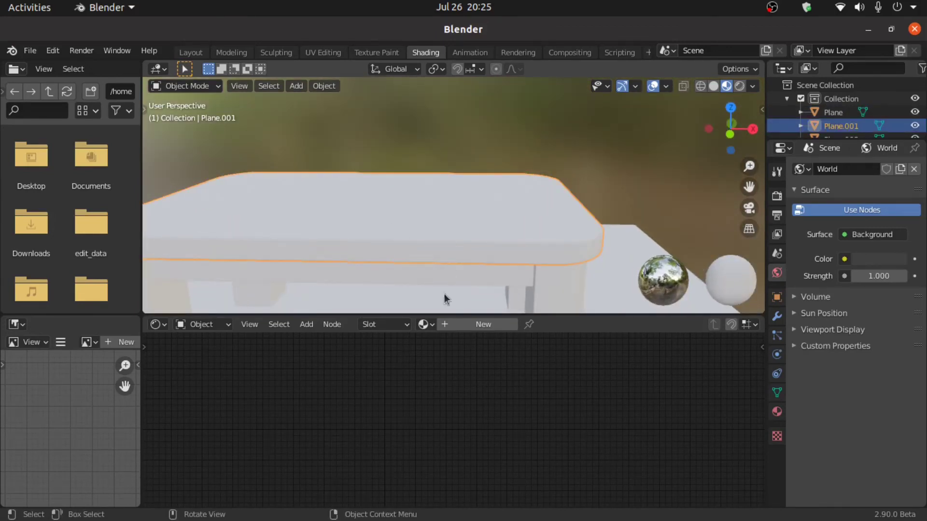
pyautogui.click(473, 328)
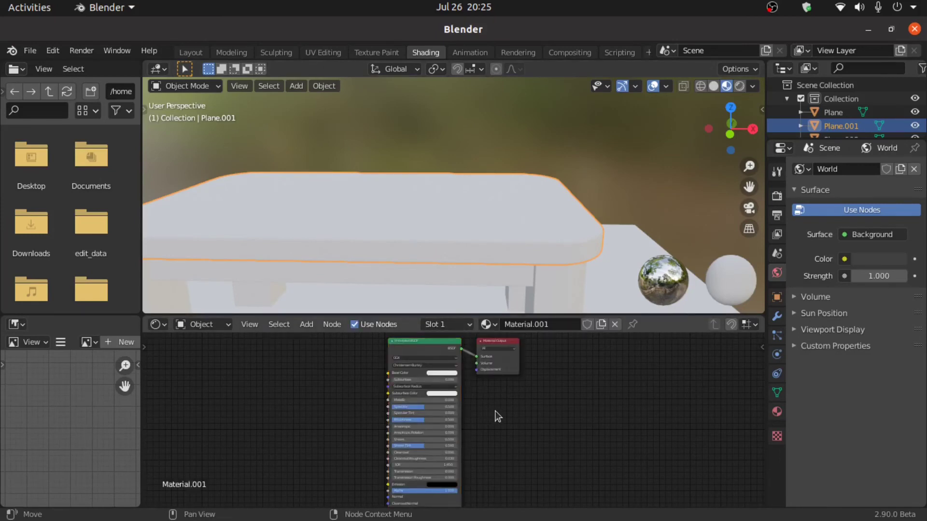
# Run Principled Texture Setup on the tabletop's Principled BSDF with all four Wood024_4K maps from the Pictures/layers/Wood024_4K-JPG folder
pyautogui.scroll(5, 500, 453)
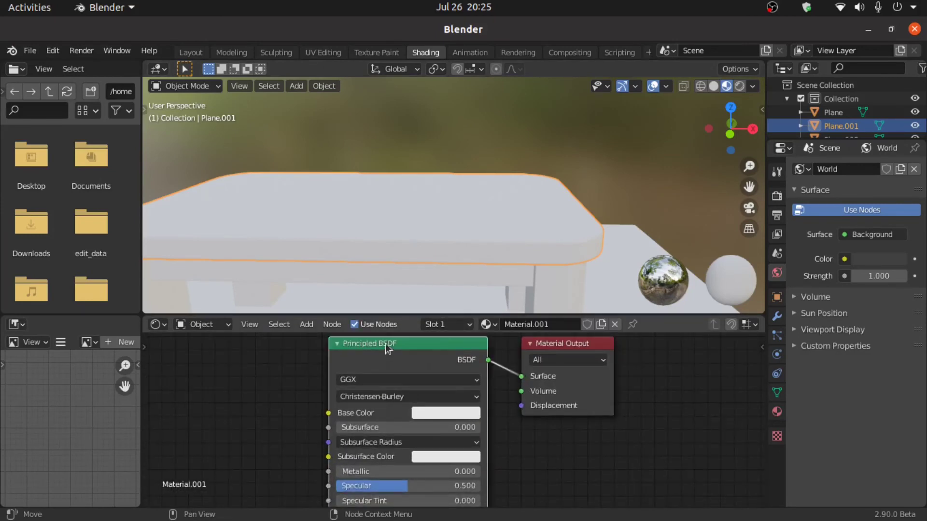
pyautogui.moveTo(385, 343); pyautogui.dragTo(389, 363, button='middle')
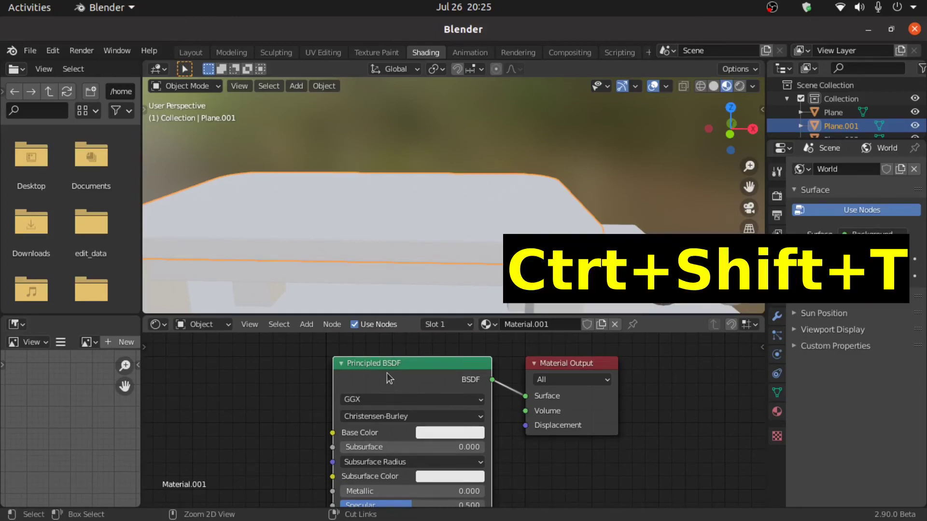
pyautogui.hotkey('ctrl', 'shift', 't')
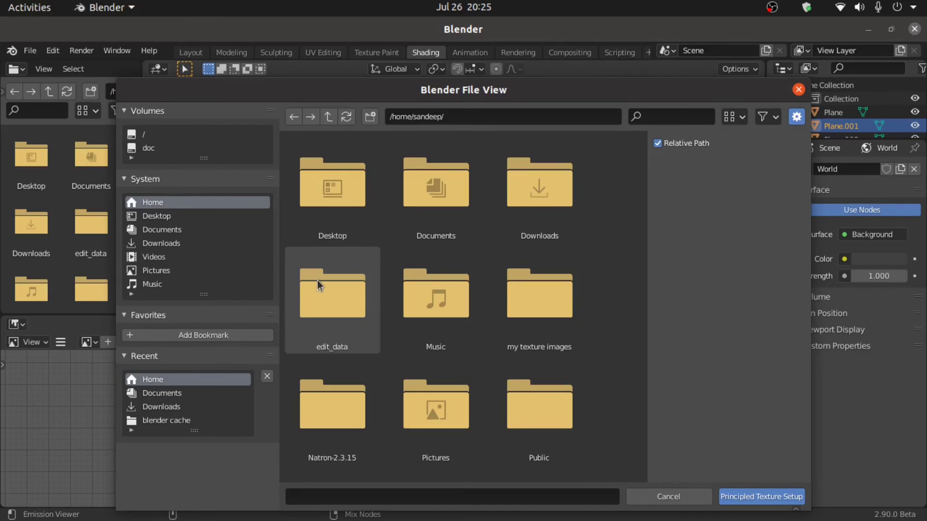
pyautogui.scroll(-2, 317, 284)
pyautogui.click(149, 276)
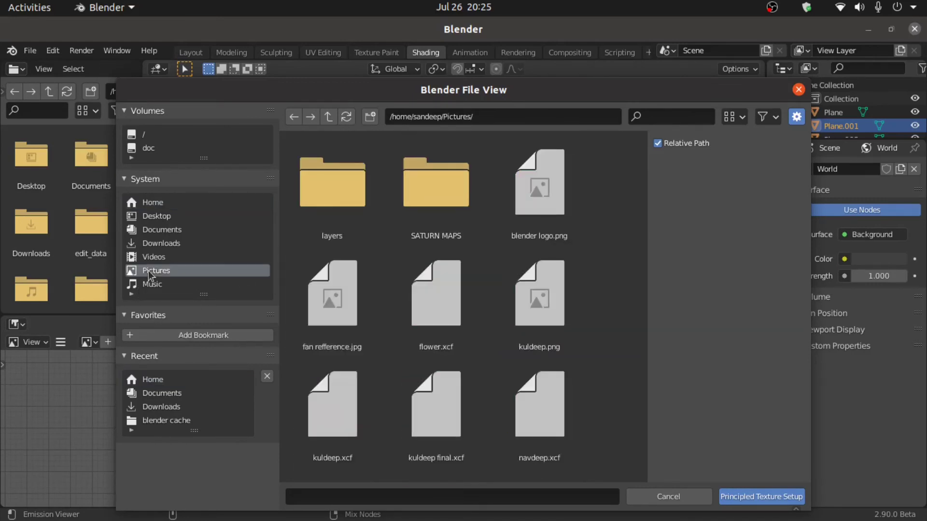
pyautogui.doubleClick(312, 200)
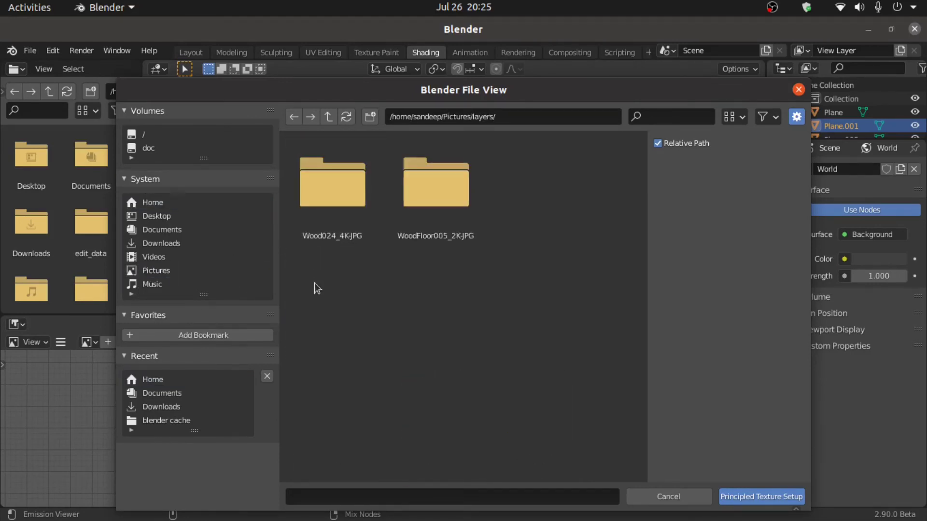
pyautogui.doubleClick(337, 219)
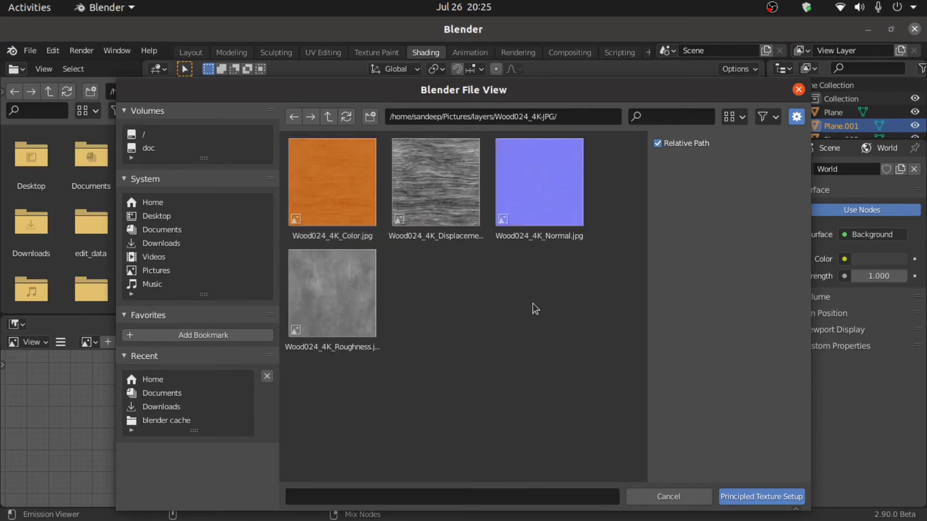
pyautogui.press('a')
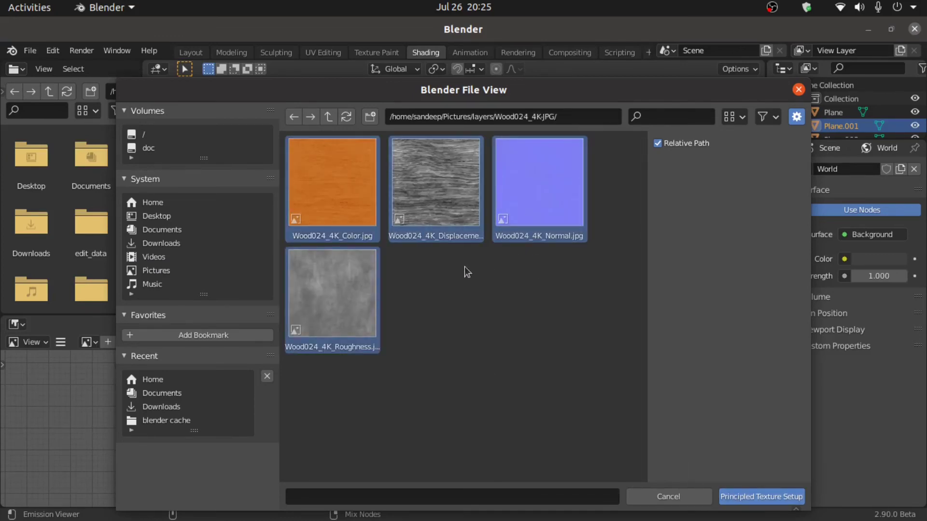
pyautogui.click(752, 497)
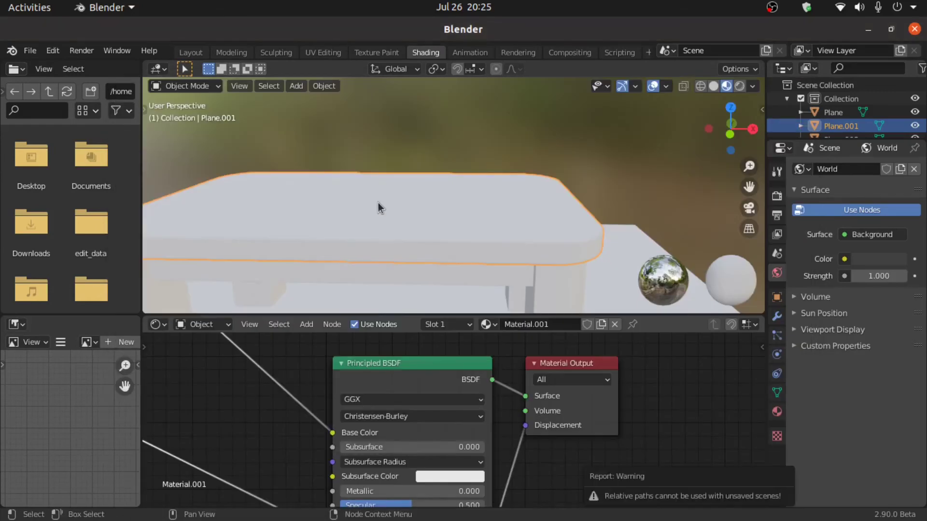
# Assign the tabletop's existing wood material, Material.001, to the leg frame
pyautogui.scroll(-4, 378, 203)
pyautogui.moveTo(377, 202)
pyautogui.mouseDown(button='middle')
pyautogui.moveTo(366, 225)
pyautogui.moveTo(386, 255)
pyautogui.moveTo(367, 190)
pyautogui.mouseUp(button='middle')
pyautogui.scroll(6, 386, 255)
pyautogui.scroll(-5, 379, 262)
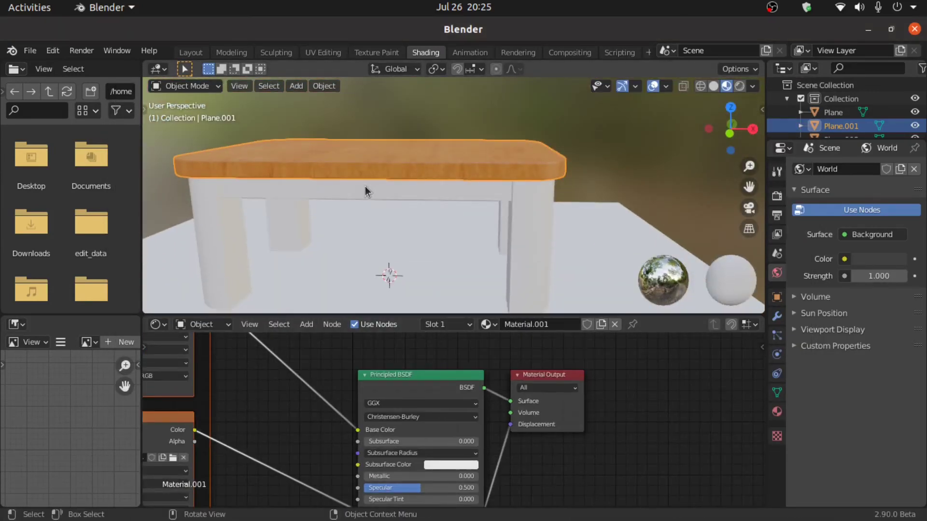
pyautogui.click(365, 192)
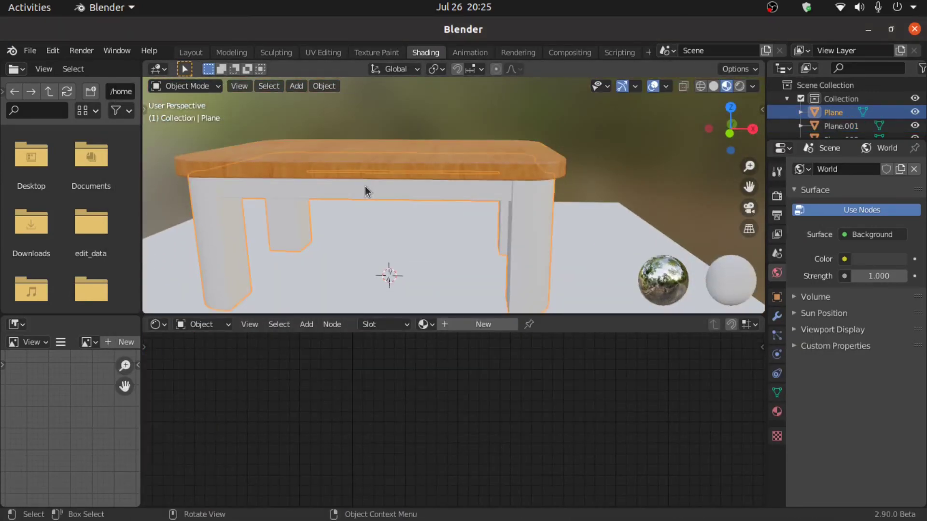
pyautogui.click(433, 326)
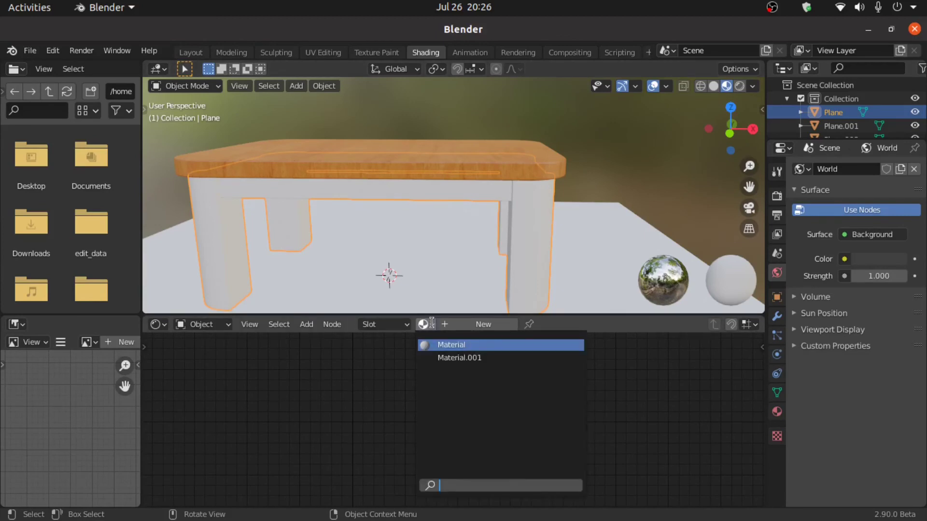
pyautogui.click(449, 358)
pyautogui.scroll(4, 518, 348)
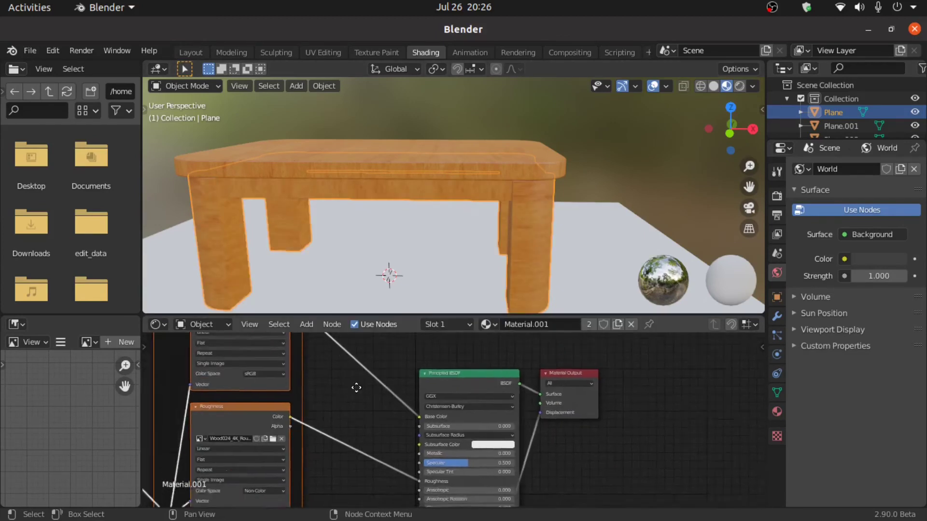
pyautogui.scroll(3, 517, 348)
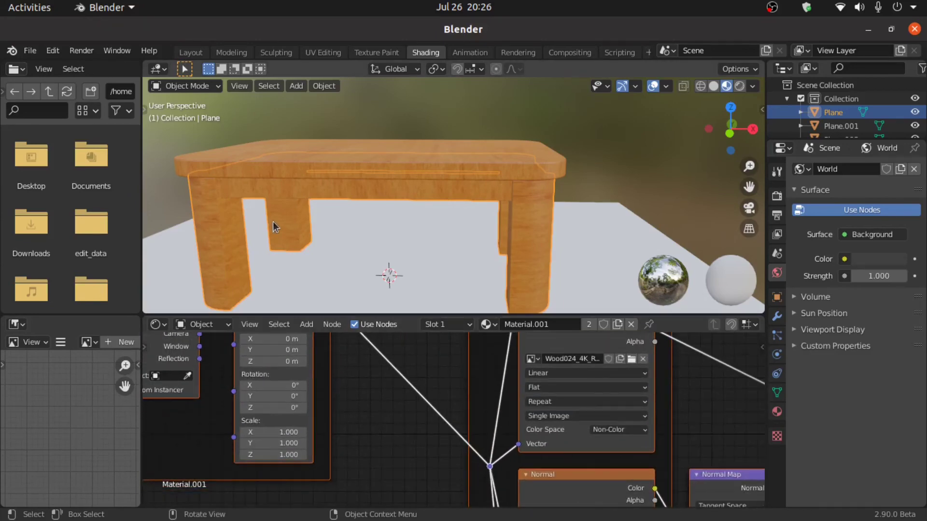
# Set the Z rotation to 90° in the Mapping node of the wood material, Material.001
pyautogui.moveTo(271, 223); pyautogui.dragTo(364, 248, button='middle')
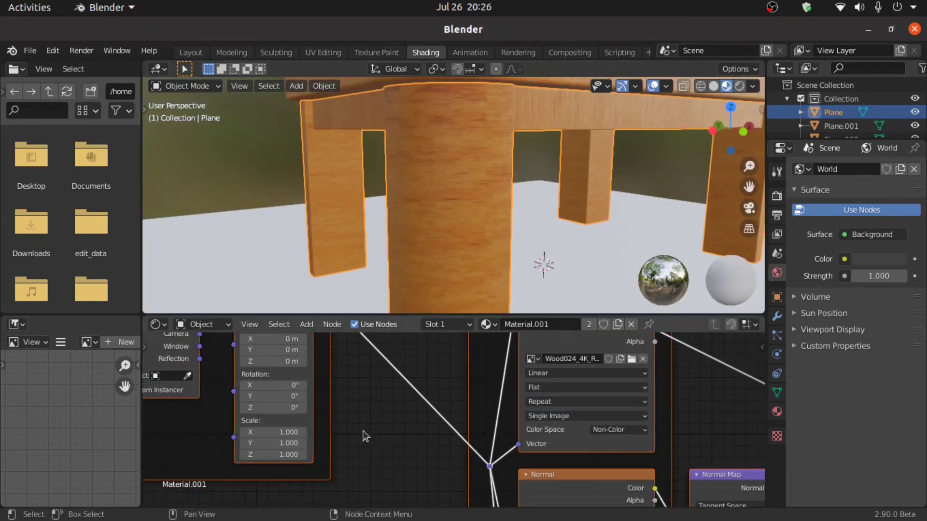
pyautogui.moveTo(364, 434); pyautogui.dragTo(386, 436, button='middle')
pyautogui.scroll(2, 313, 427)
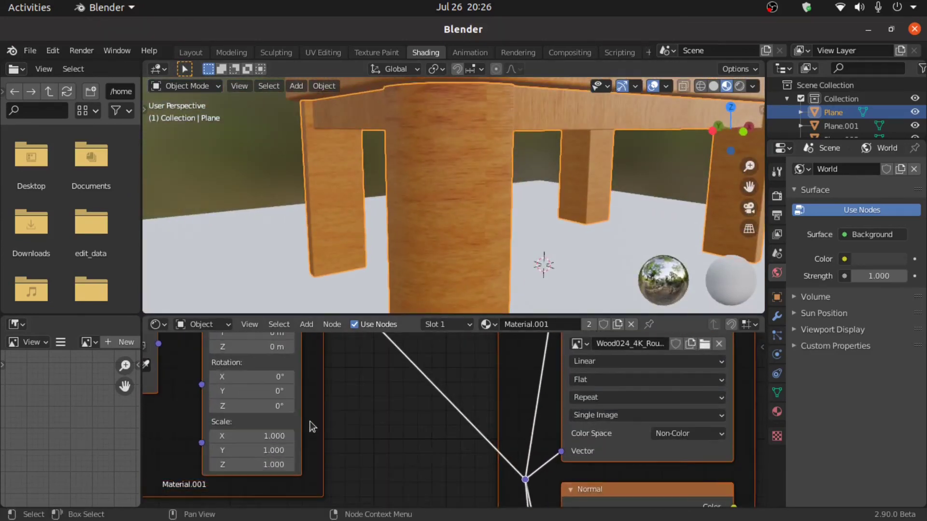
pyautogui.click(245, 406)
pyautogui.write('90')
pyautogui.press('Return')
# Examine the direction of the wood grain on the tabletop and the leg frame from several angles
pyautogui.moveTo(368, 279); pyautogui.dragTo(394, 157, button='middle')
pyautogui.click(409, 294)
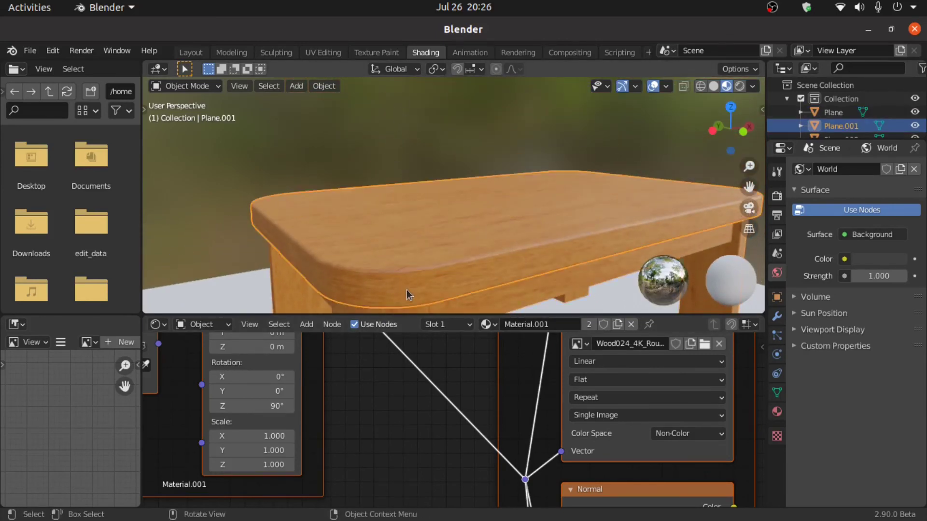
pyautogui.moveTo(407, 294); pyautogui.dragTo(371, 300, button='middle')
pyautogui.scroll(-1, 540, 237)
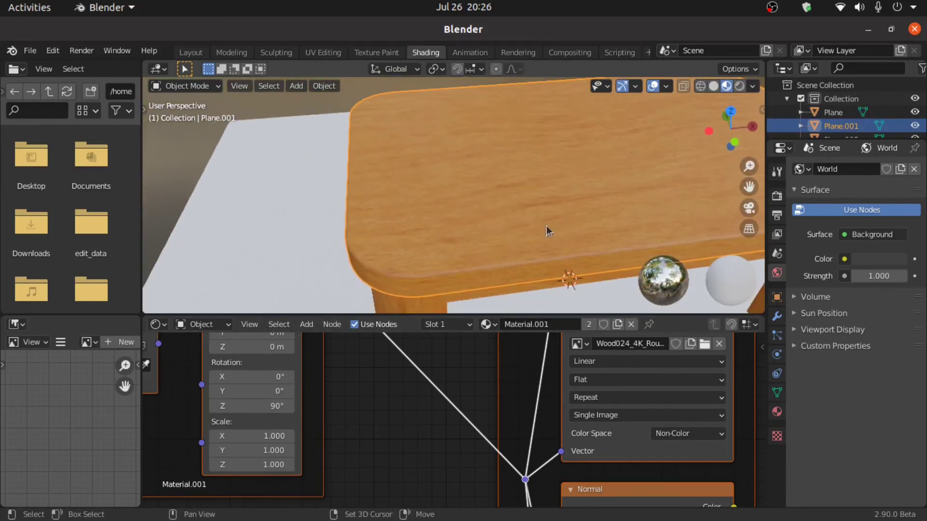
pyautogui.moveTo(549, 231); pyautogui.dragTo(525, 291, button='middle')
pyautogui.scroll(1, 562, 238)
pyautogui.scroll(-8, 520, 252)
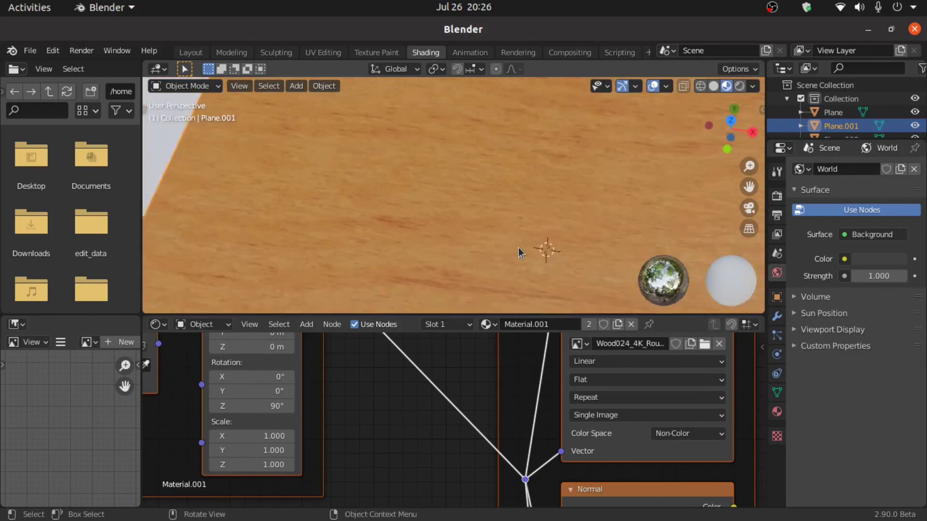
pyautogui.scroll(3, 436, 213)
pyautogui.moveTo(434, 212); pyautogui.dragTo(517, 135, button='middle')
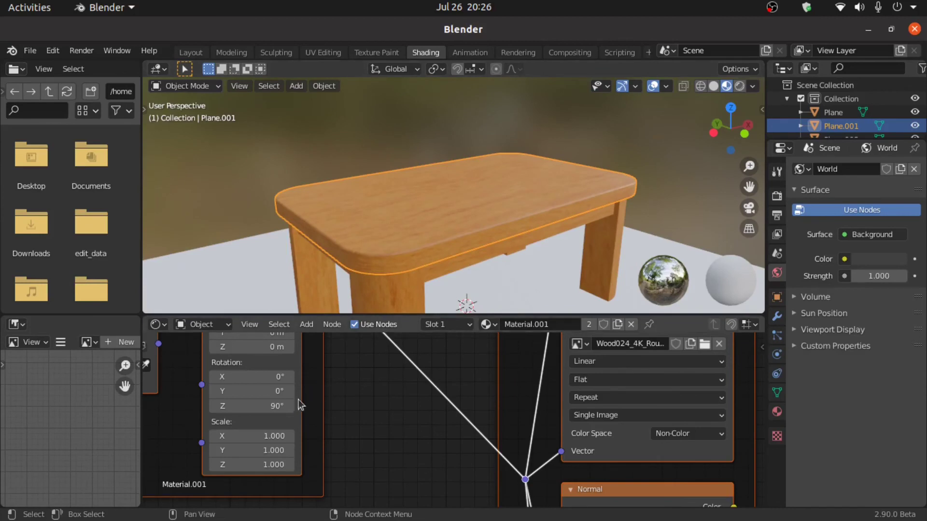
pyautogui.scroll(-3, 413, 283)
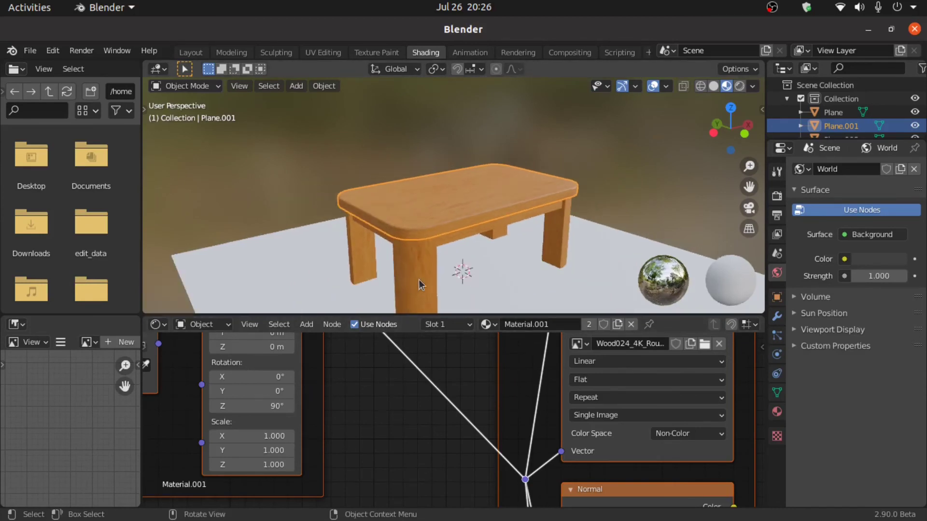
pyautogui.click(476, 261)
pyautogui.moveTo(476, 261); pyautogui.dragTo(392, 227, button='middle')
pyautogui.click(381, 219)
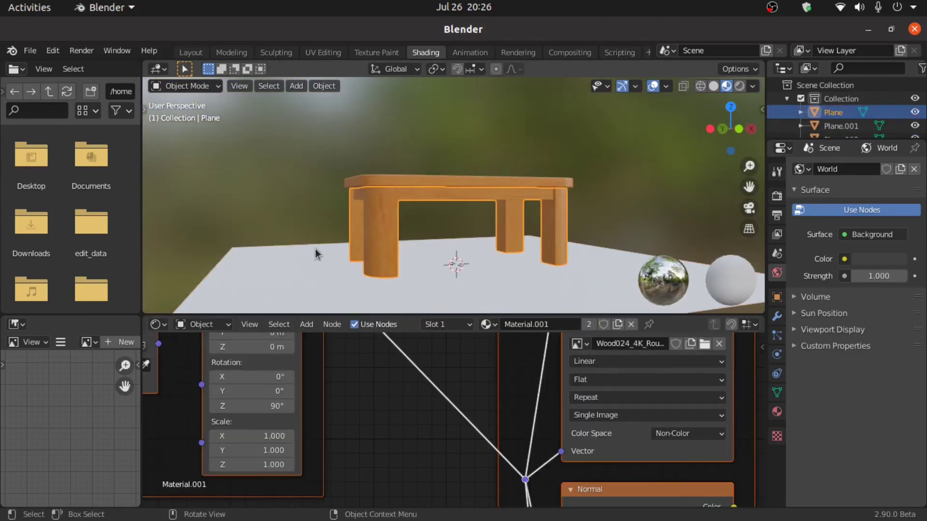
# Create a new material for the floor plane and bring its shader nodes into view
pyautogui.click(298, 264)
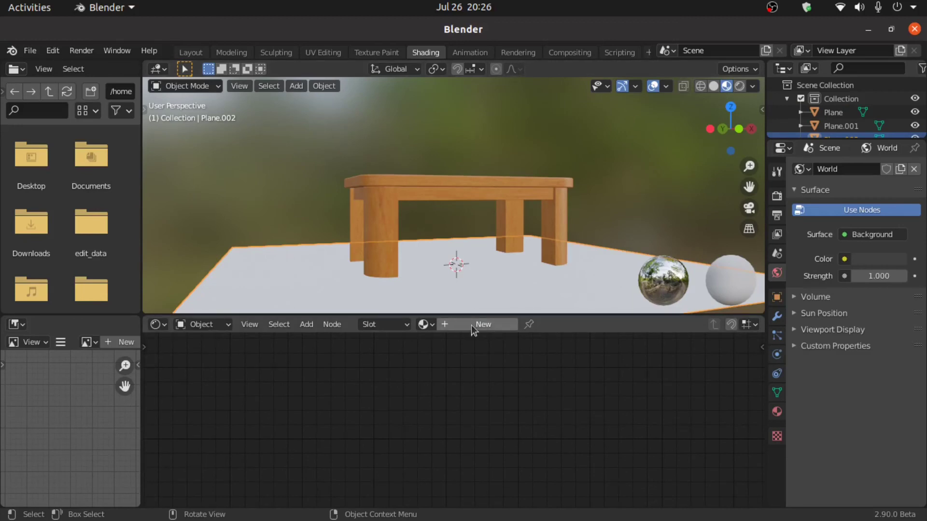
pyautogui.click(473, 328)
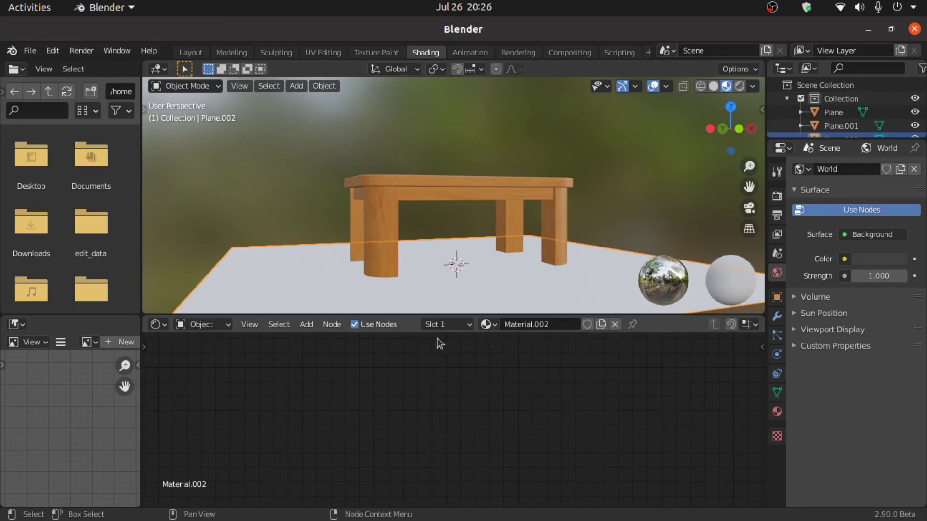
pyautogui.scroll(-10, 535, 354)
pyautogui.moveTo(578, 360); pyautogui.dragTo(341, 383, button='middle')
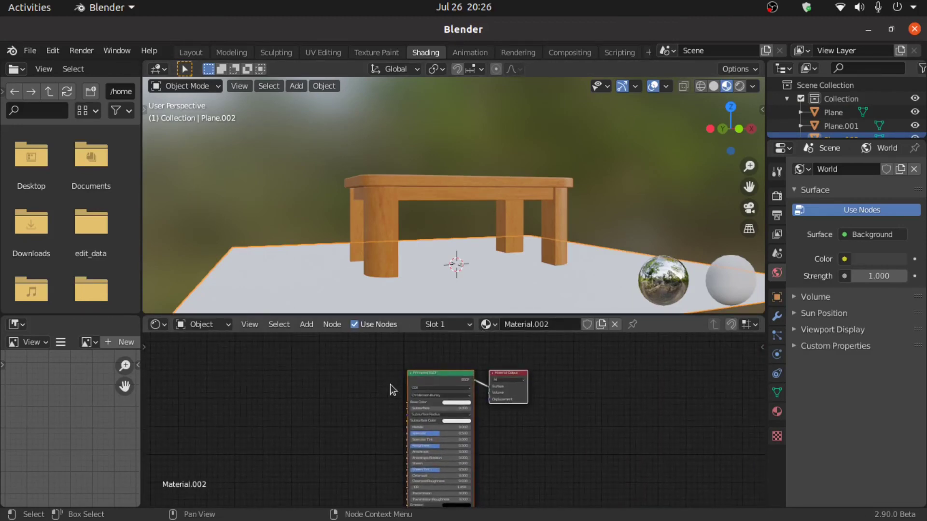
# Run Principled Texture Setup on the floor's Principled BSDF with all maps from the Pictures/layers/WoodFloor005_2K-JPG folder
pyautogui.scroll(2, 393, 388)
pyautogui.hotkey('ctrl', 'shift', 't')
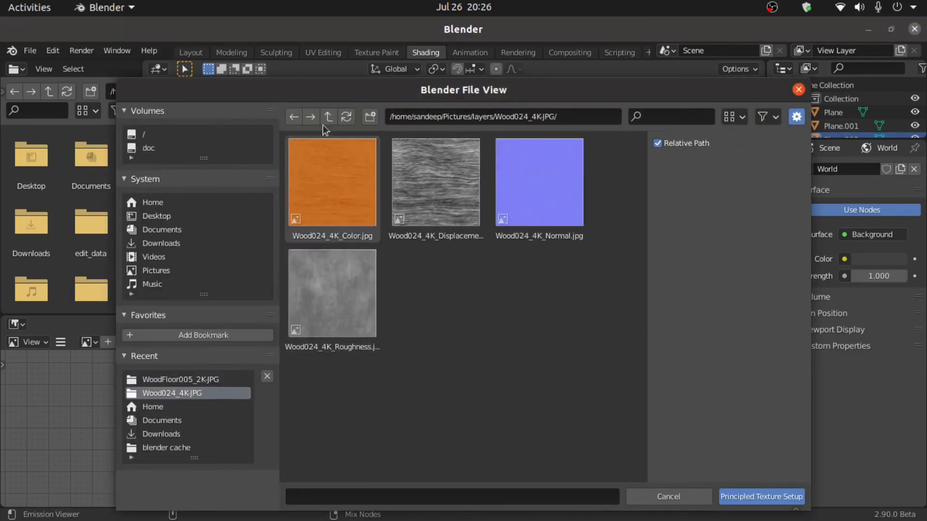
pyautogui.click(328, 117)
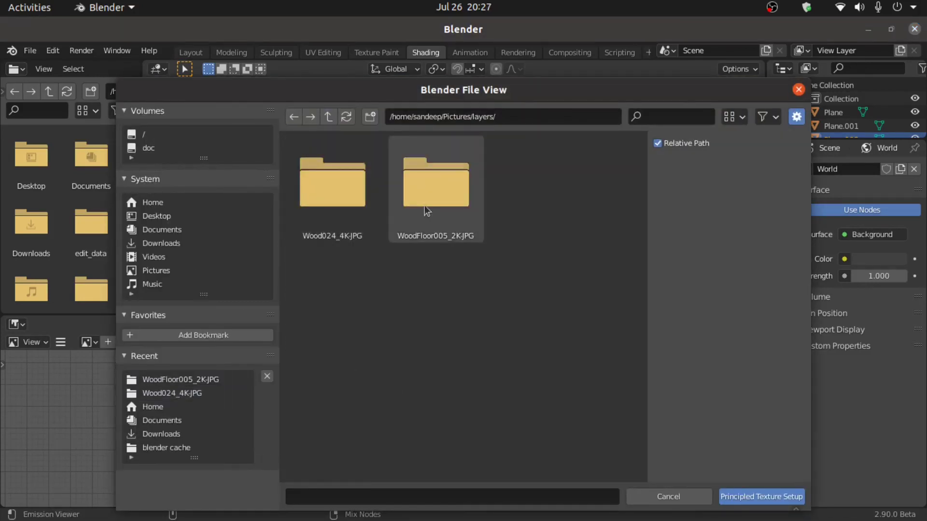
pyautogui.doubleClick(425, 209)
pyautogui.press('a')
pyautogui.click(741, 496)
pyautogui.scroll(-4, 449, 242)
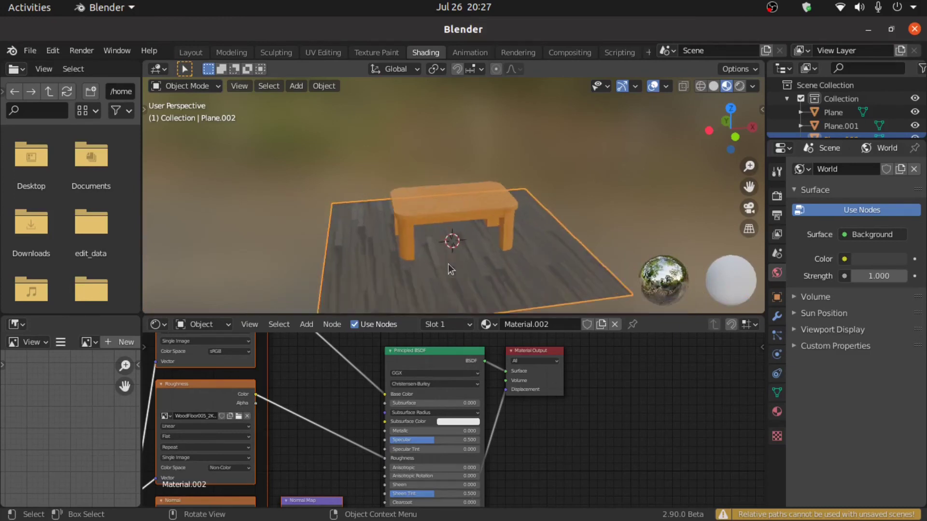
pyautogui.scroll(6, 475, 213)
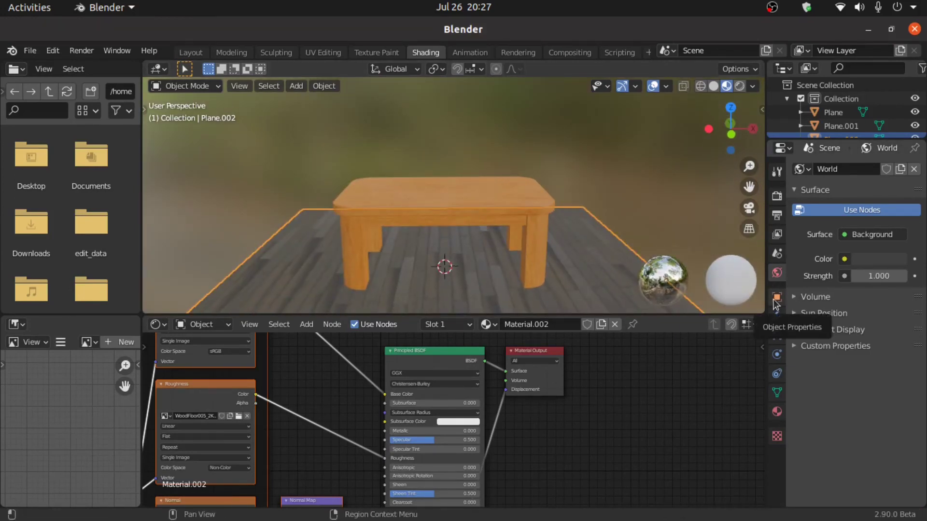
# Set the world's background color to an Environment Texture and load autumn_park_4k.hdr from the Downloads folder
pyautogui.click(844, 259)
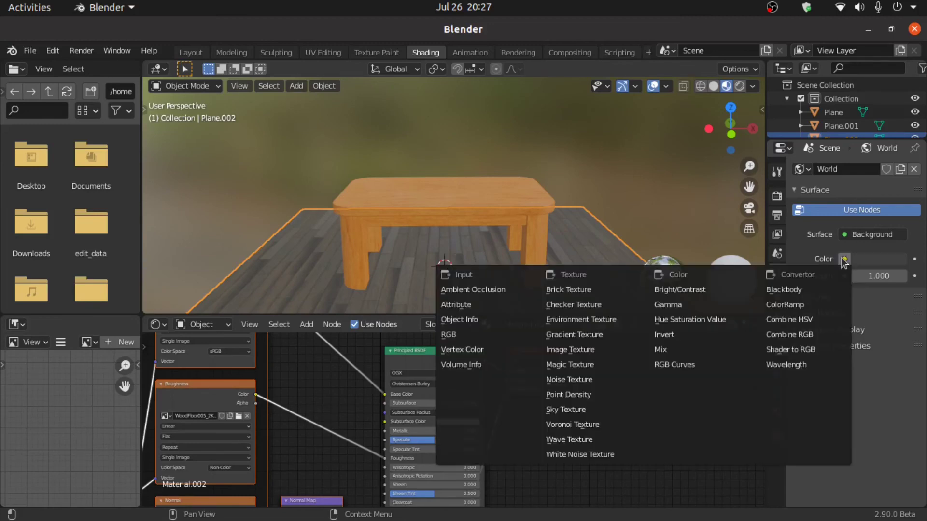
pyautogui.click(618, 320)
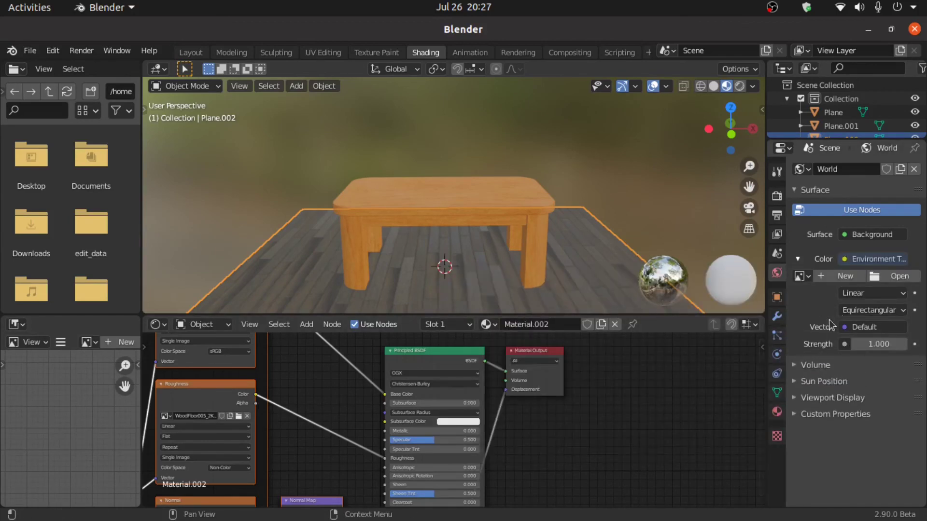
pyautogui.click(897, 277)
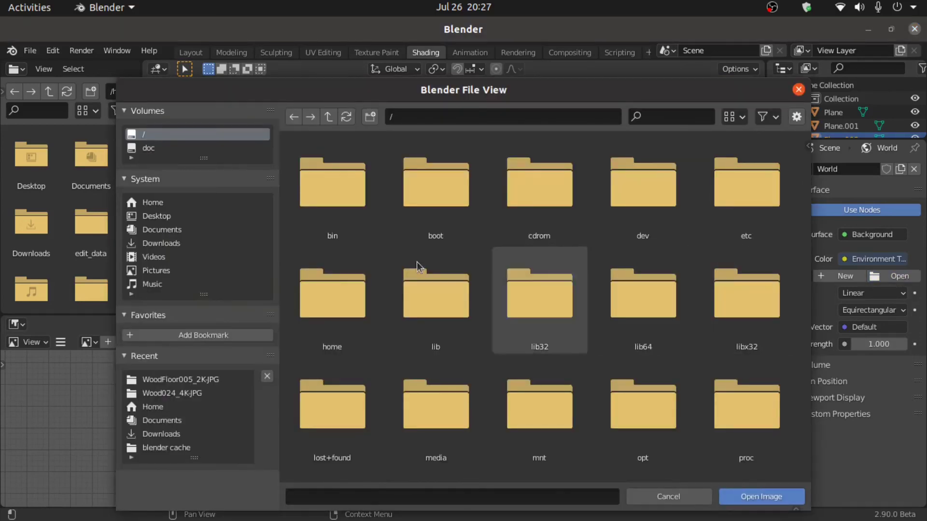
pyautogui.click(161, 243)
pyautogui.scroll(-10, 541, 287)
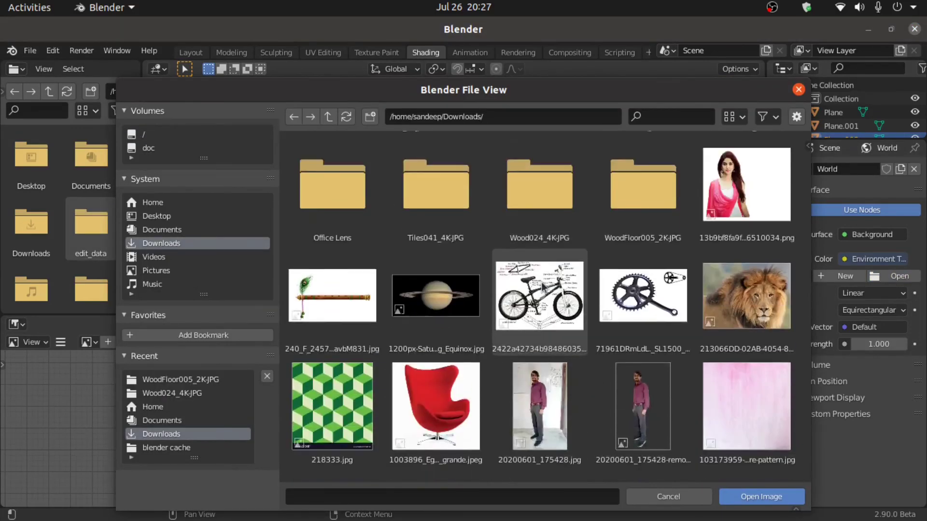
pyautogui.click(541, 287)
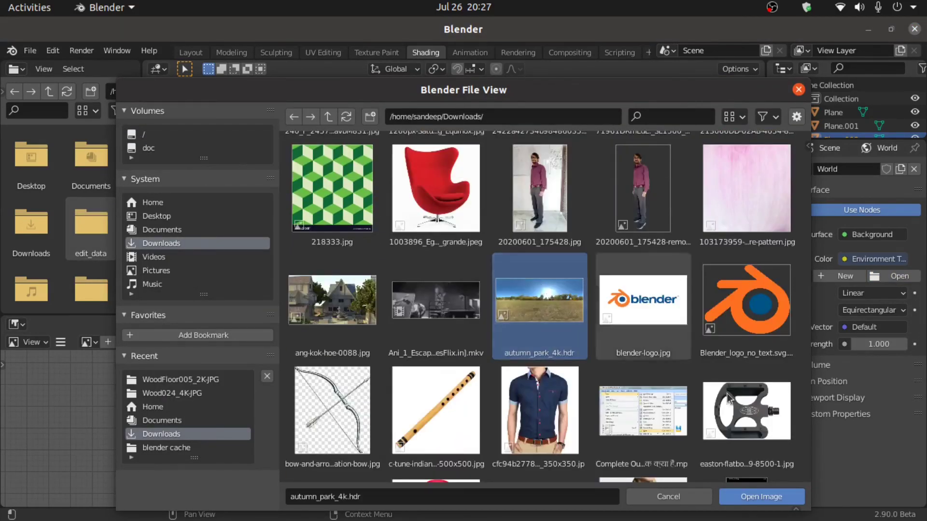
pyautogui.click(772, 497)
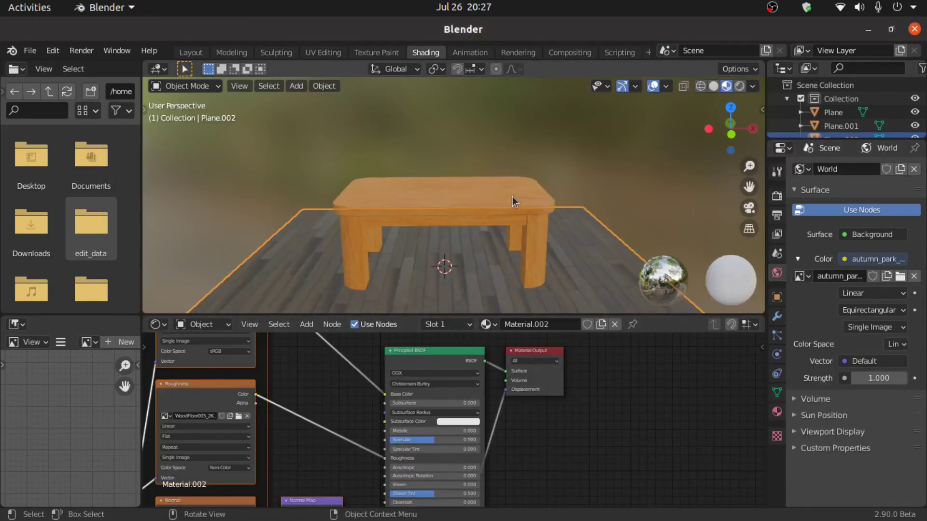
pyautogui.scroll(-1, 513, 200)
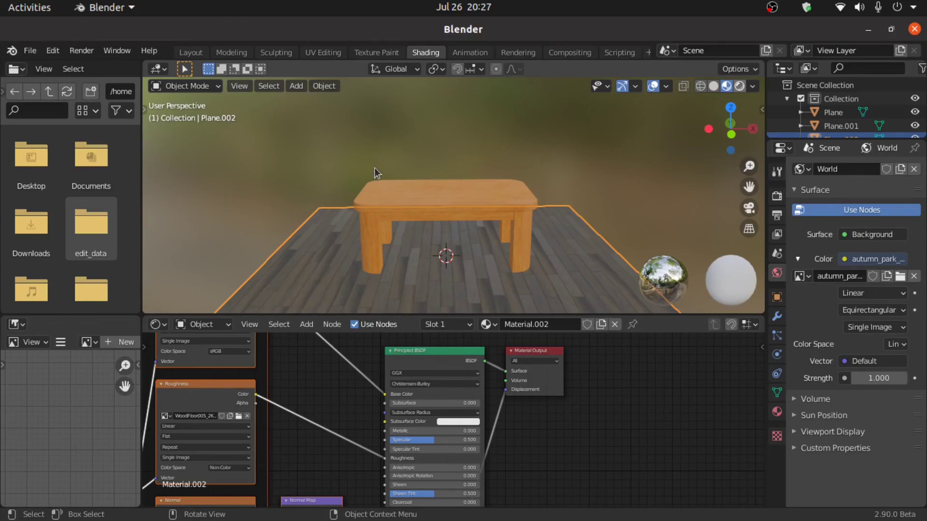
# Switch the 3D viewport to Rendered shading and view the table against the environment background
pyautogui.click(739, 86)
pyautogui.scroll(2, 434, 224)
pyautogui.moveTo(435, 223)
pyautogui.mouseDown(button='middle')
pyautogui.moveTo(508, 215)
pyautogui.moveTo(429, 232)
pyautogui.moveTo(459, 225)
pyautogui.moveTo(451, 186)
pyautogui.moveTo(436, 249)
pyautogui.moveTo(435, 214)
pyautogui.mouseUp(button='middle')
pyautogui.scroll(-2, 459, 225)
# Add a camera and align it to a raised corner view of the table
pyautogui.press('KP_1')
pyautogui.hotkey('shift', 'a')
pyautogui.moveTo(296, 157)
pyautogui.click(290, 358)
pyautogui.scroll(-2, 436, 223)
pyautogui.scroll(4, 436, 213)
pyautogui.moveTo(539, 200); pyautogui.dragTo(500, 219, button='middle')
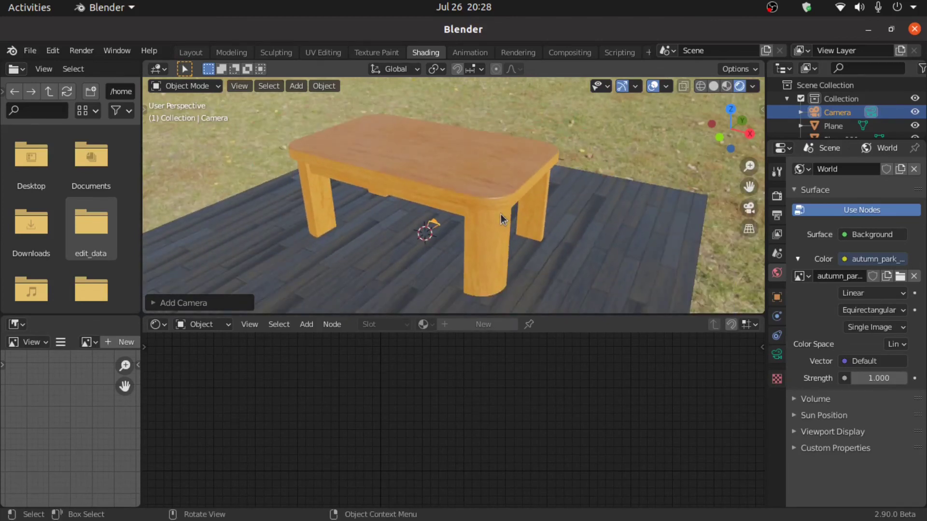
pyautogui.press('ctrl+alt+KP_0')
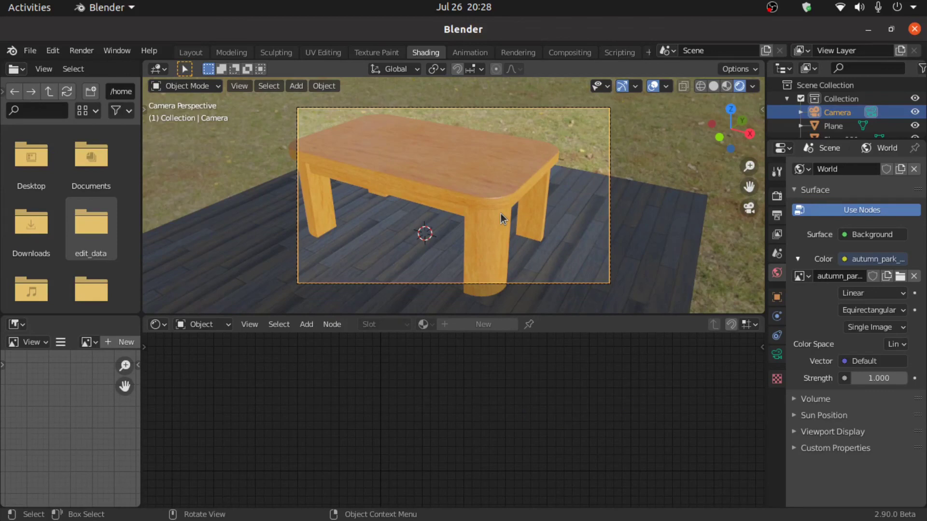
# Lock the camera to the view and reframe the shot so the near leg fits inside the frame
pyautogui.press('n')
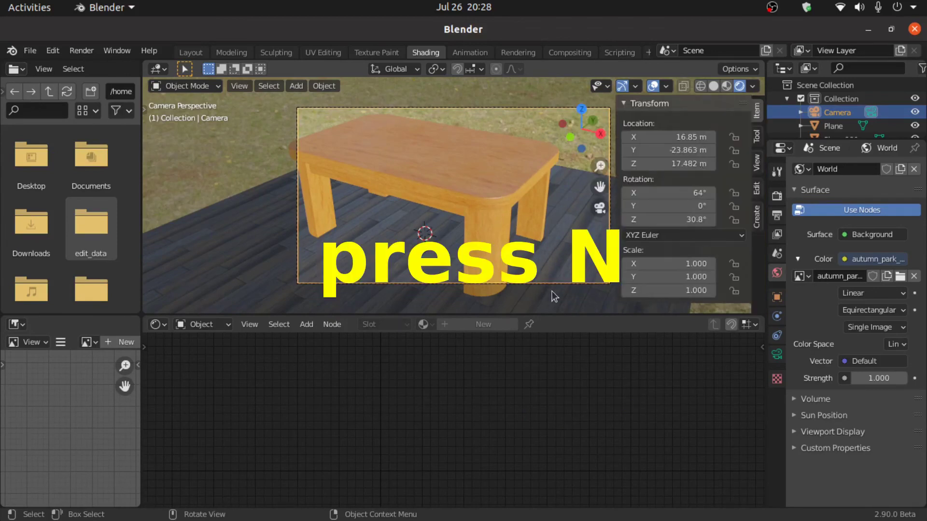
pyautogui.click(756, 164)
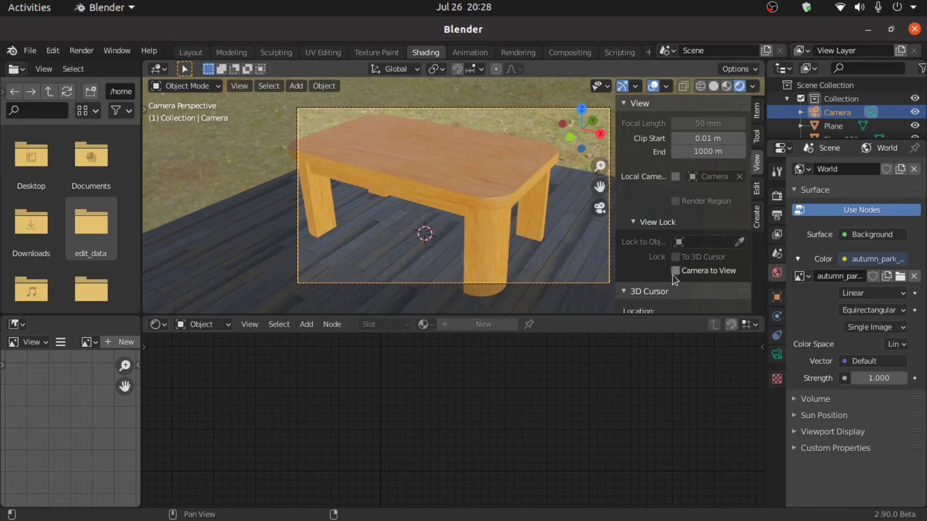
pyautogui.moveTo(599, 187); pyautogui.dragTo(516, 241)
# Scale the floor plane's mesh to about twice its size in Edit Mode, and recentre the table in the camera frame
pyautogui.click(515, 241)
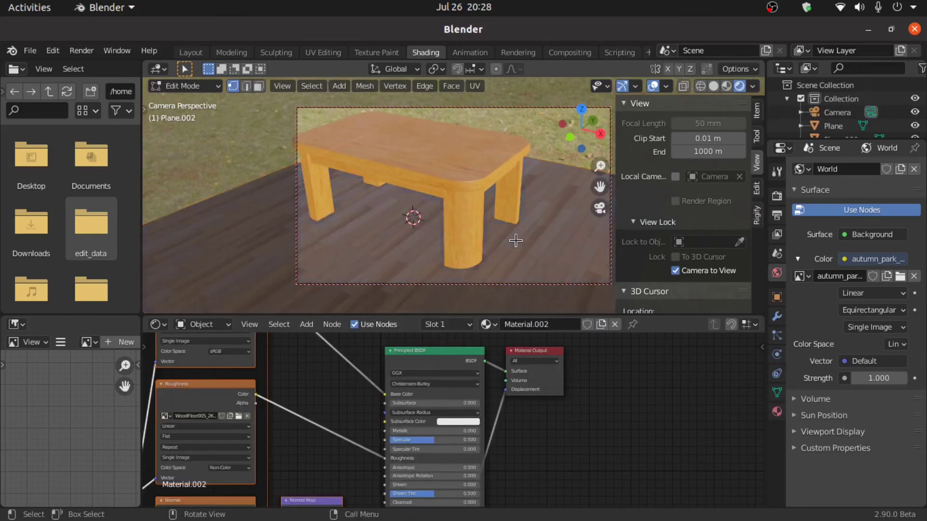
pyautogui.press('s')
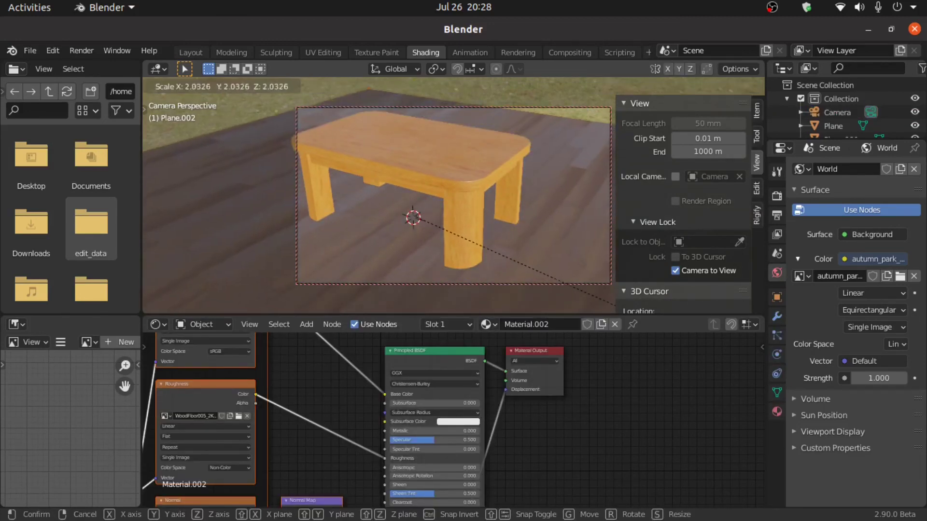
pyautogui.click(150, 158)
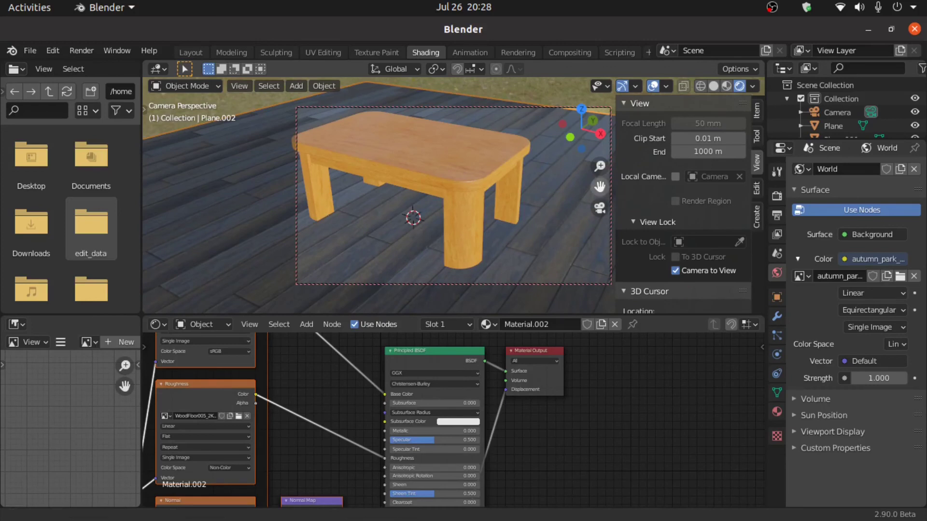
pyautogui.keyDown('shift'); pyautogui.moveTo(521, 203); pyautogui.dragTo(555, 216, button='middle'); pyautogui.keyUp('shift')
# Set the X and Y scale to 2 in the Mapping node of the floor material
pyautogui.scroll(-4, 176, 404)
pyautogui.moveTo(175, 404); pyautogui.dragTo(407, 340, button='middle')
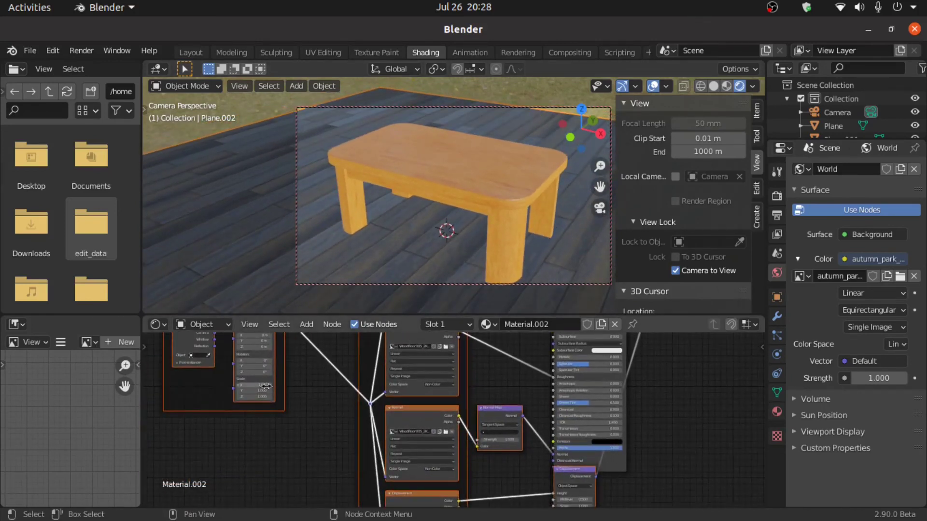
pyautogui.scroll(5, 239, 382)
pyautogui.scroll(1, 268, 417)
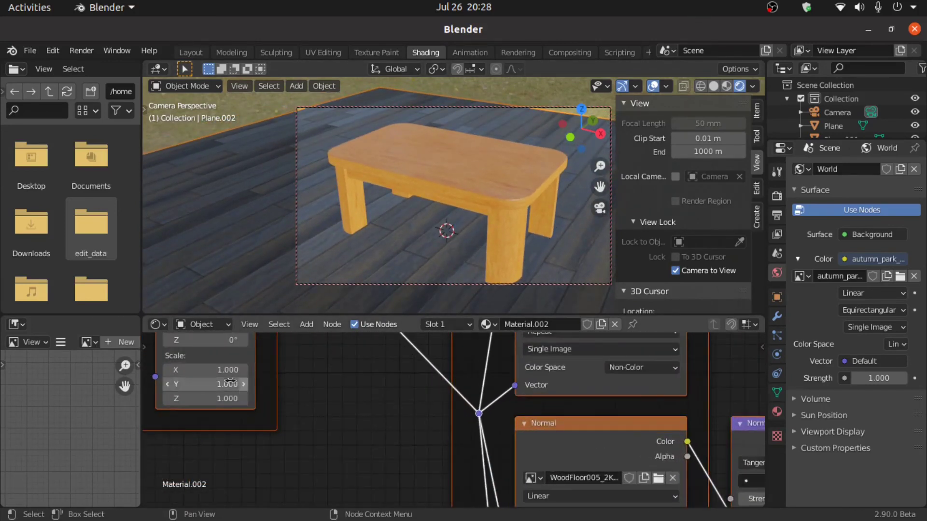
pyautogui.click(225, 375)
pyautogui.write('1.0')
pyautogui.write('21')
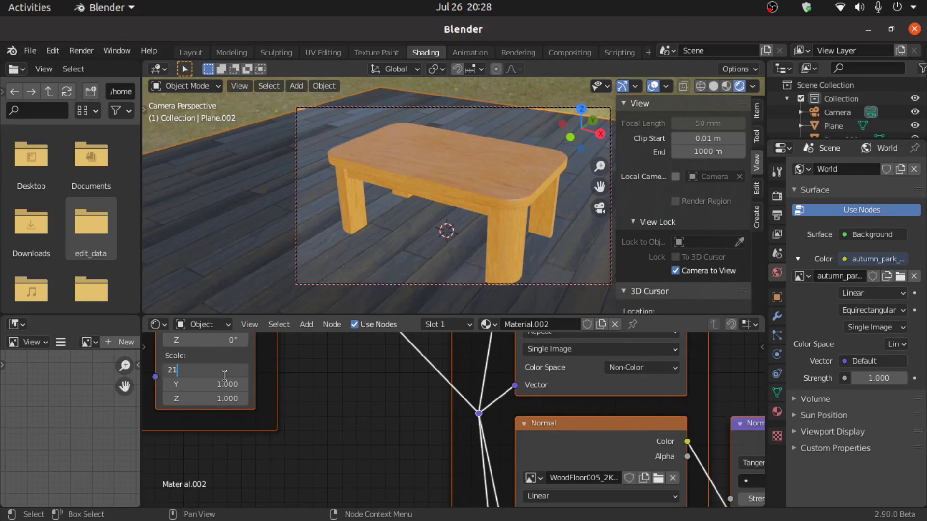
pyautogui.press('BackSpace')
pyautogui.press('Return')
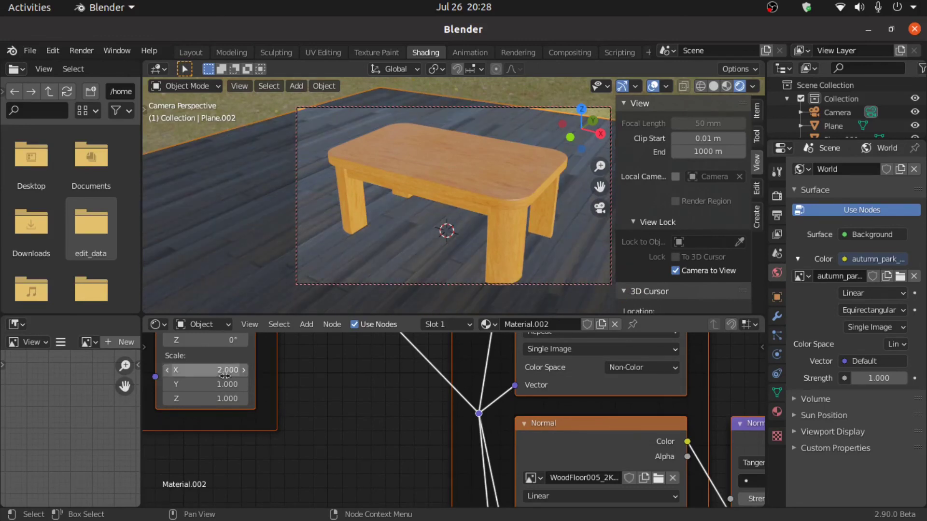
pyautogui.click(224, 386)
pyautogui.write('2')
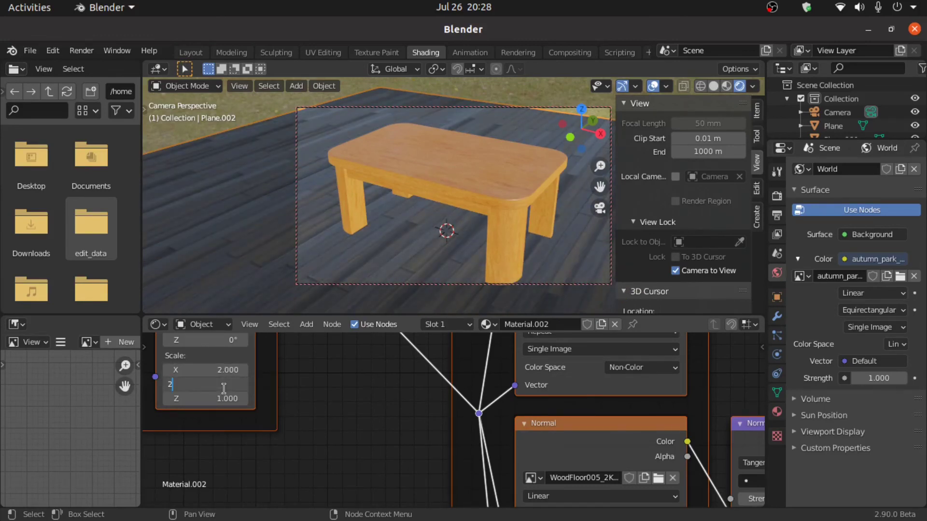
pyautogui.press('Return')
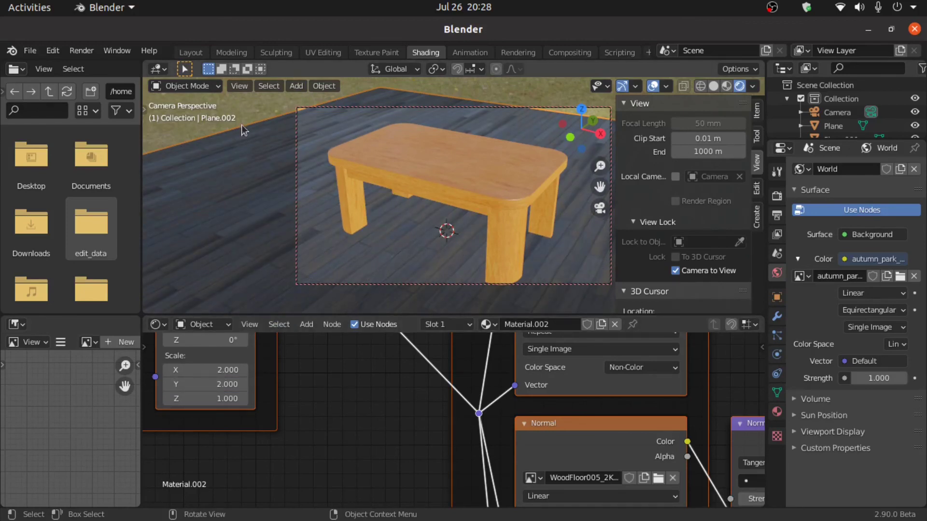
# Render the camera view as a still image
pyautogui.click(82, 50)
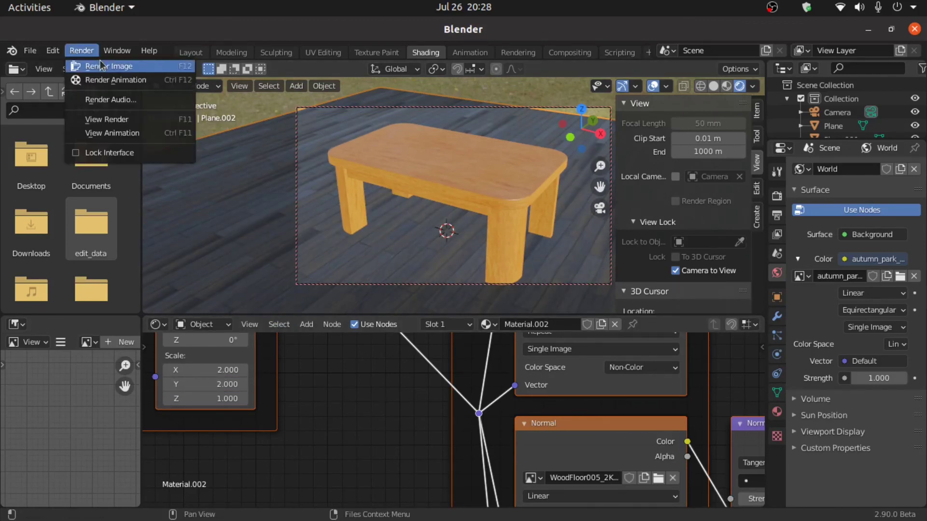